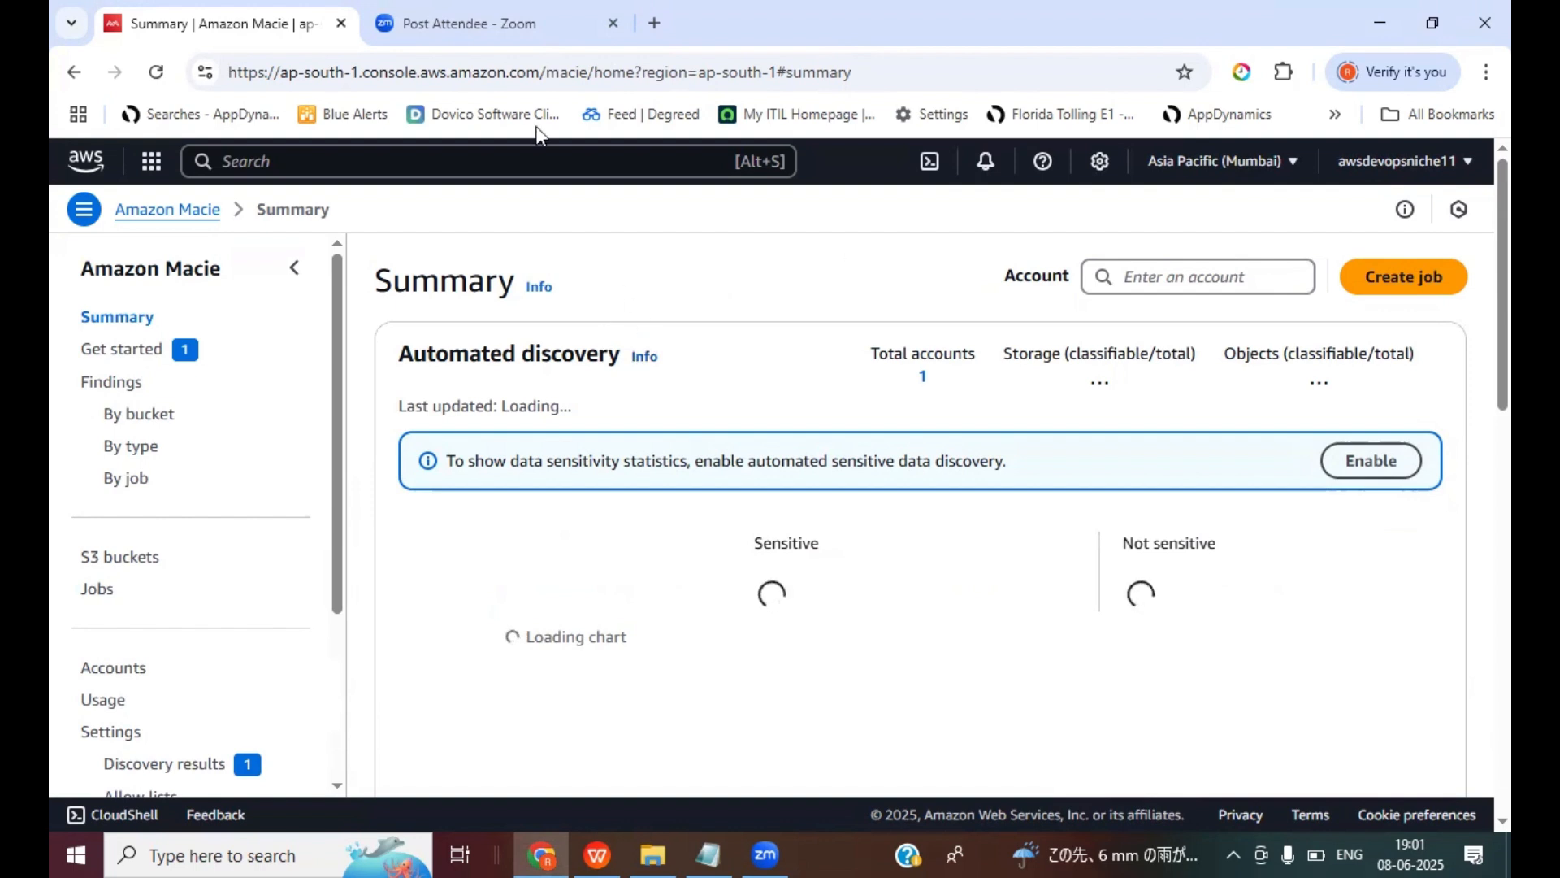
Duplicate the Amazon Macie browser tab and open the S3 service in the copy
right_click(249, 23)
left_click(323, 246)
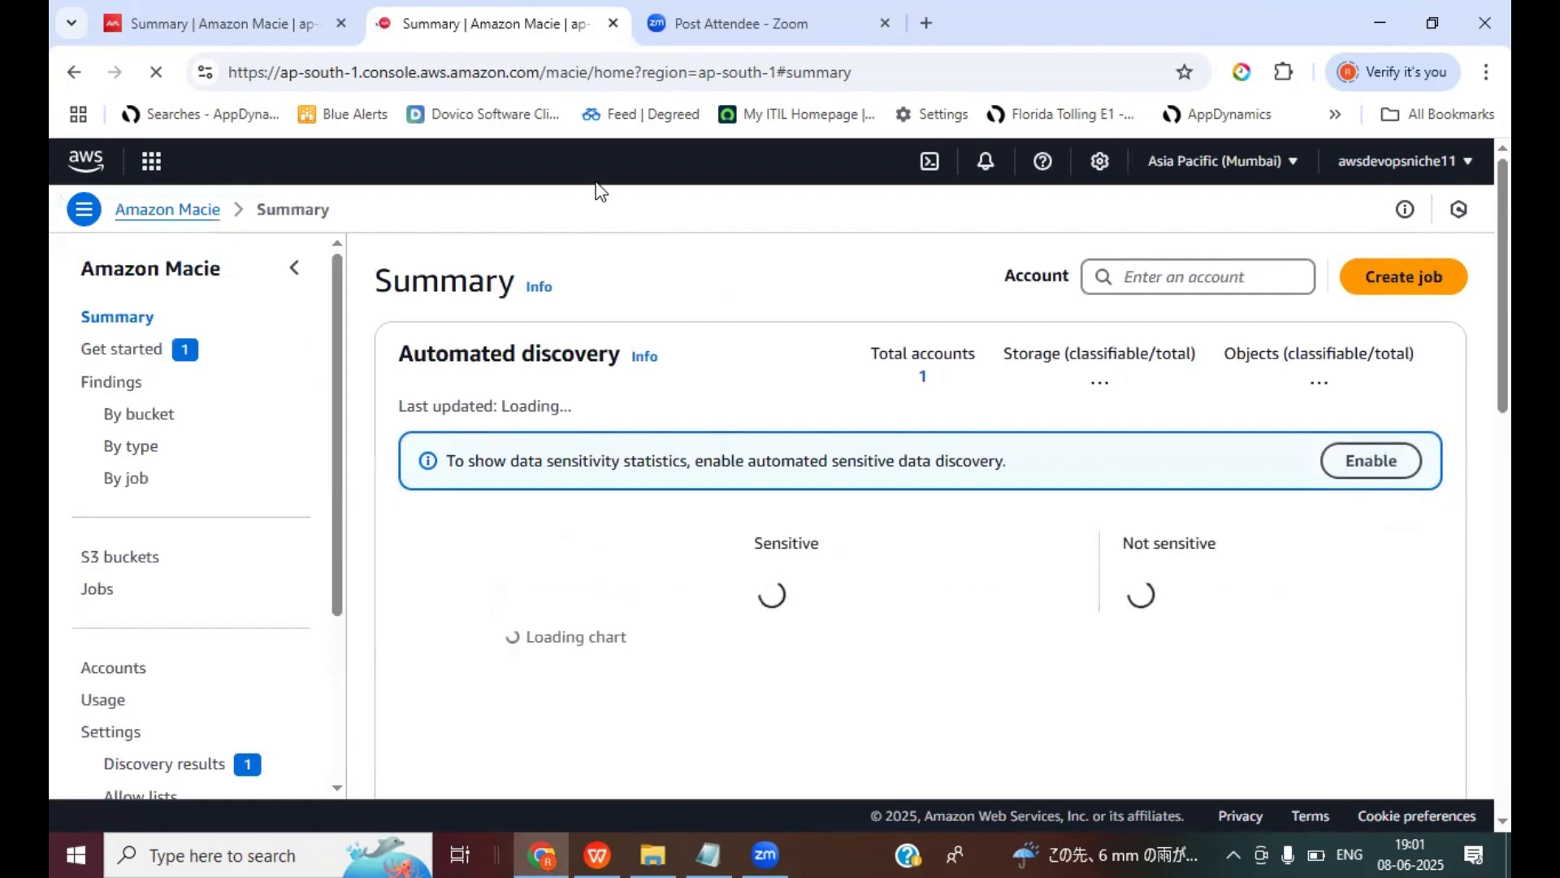
left_click(321, 160)
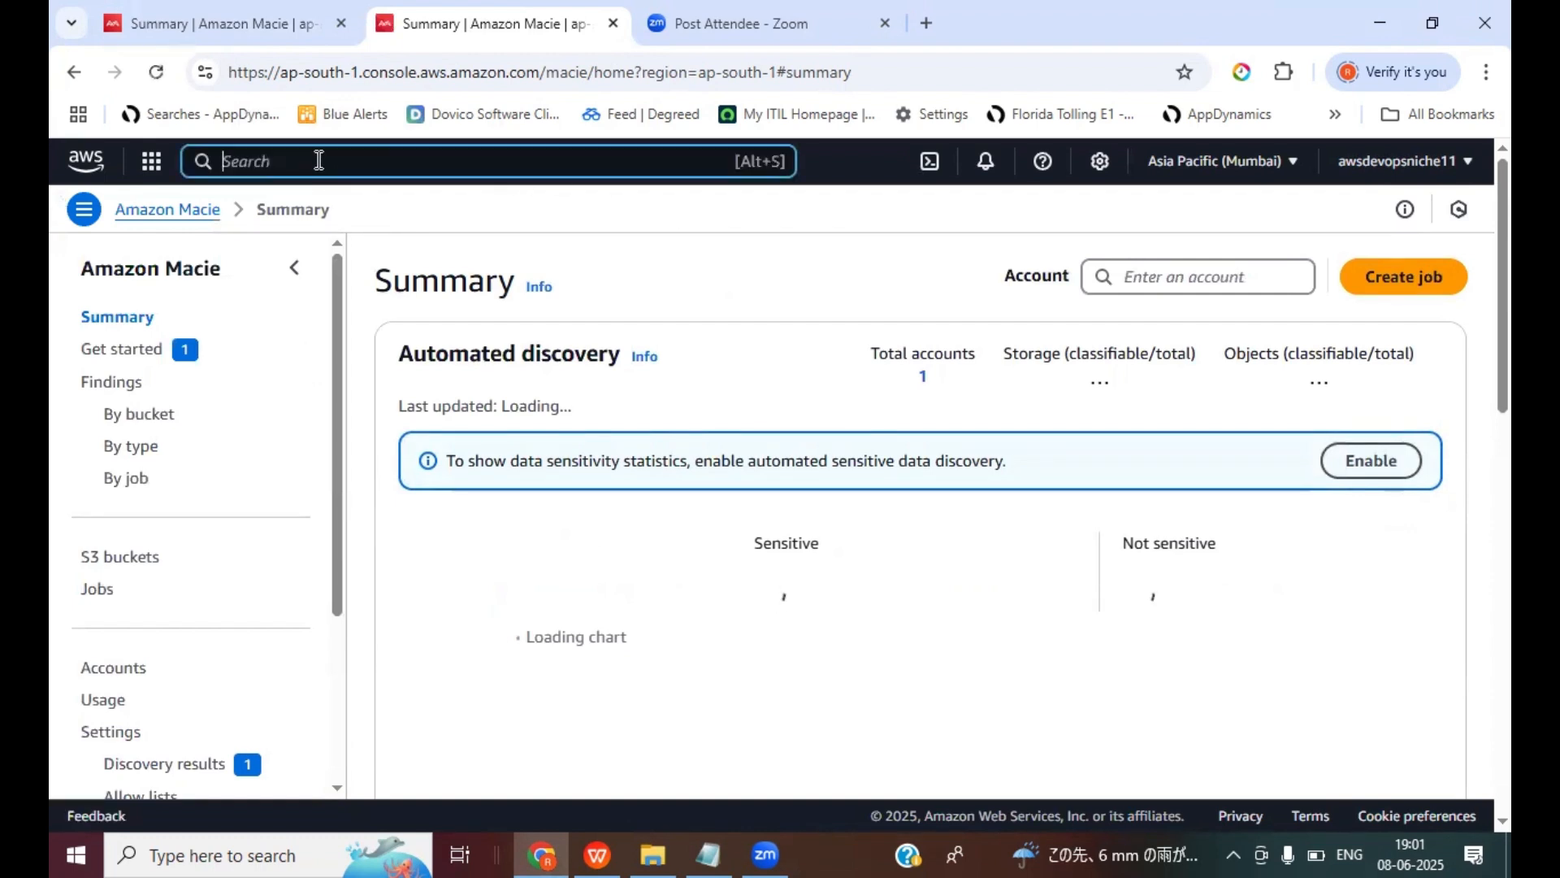
type("S3")
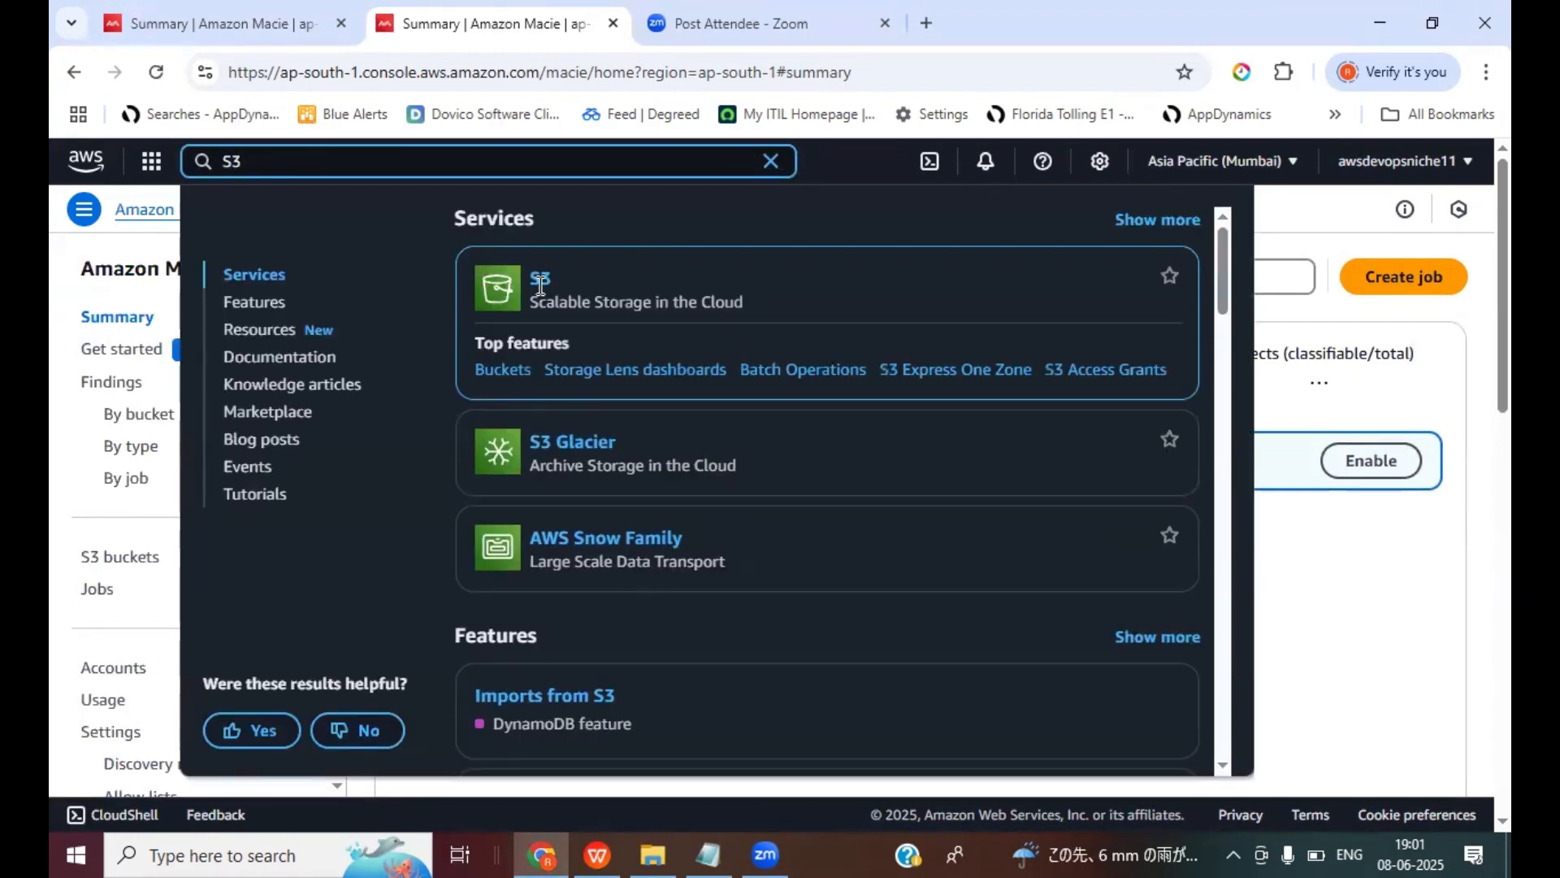
left_click(540, 280)
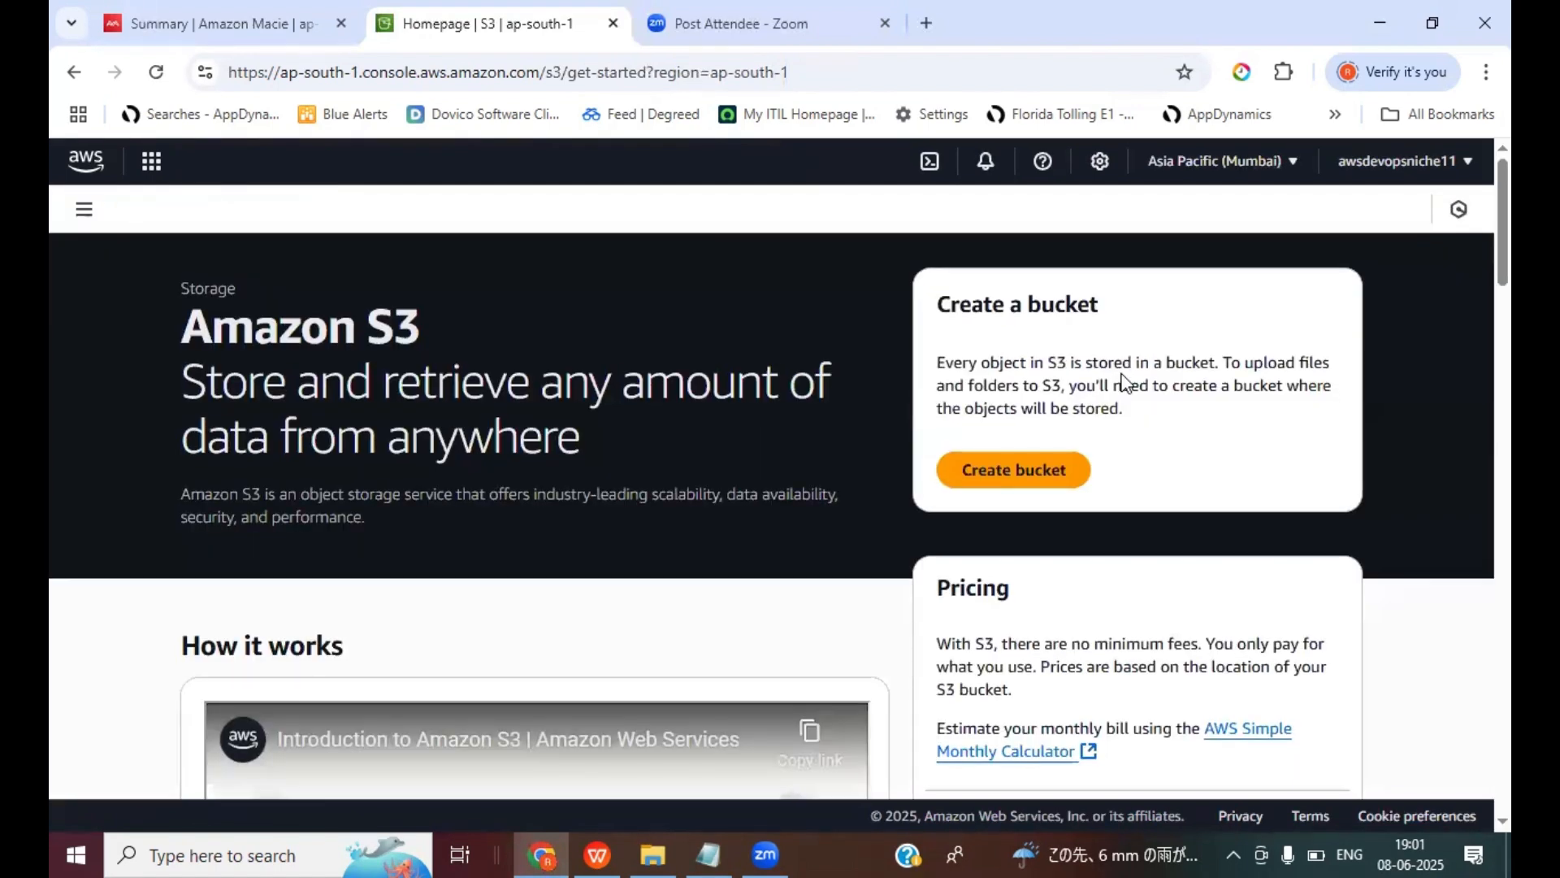
Start creating a general purpose S3 bucket and name it mydemobucket08062025
scroll(1132, 357, "down", 2)
scroll(1130, 371, "up", 2)
left_click(1015, 469)
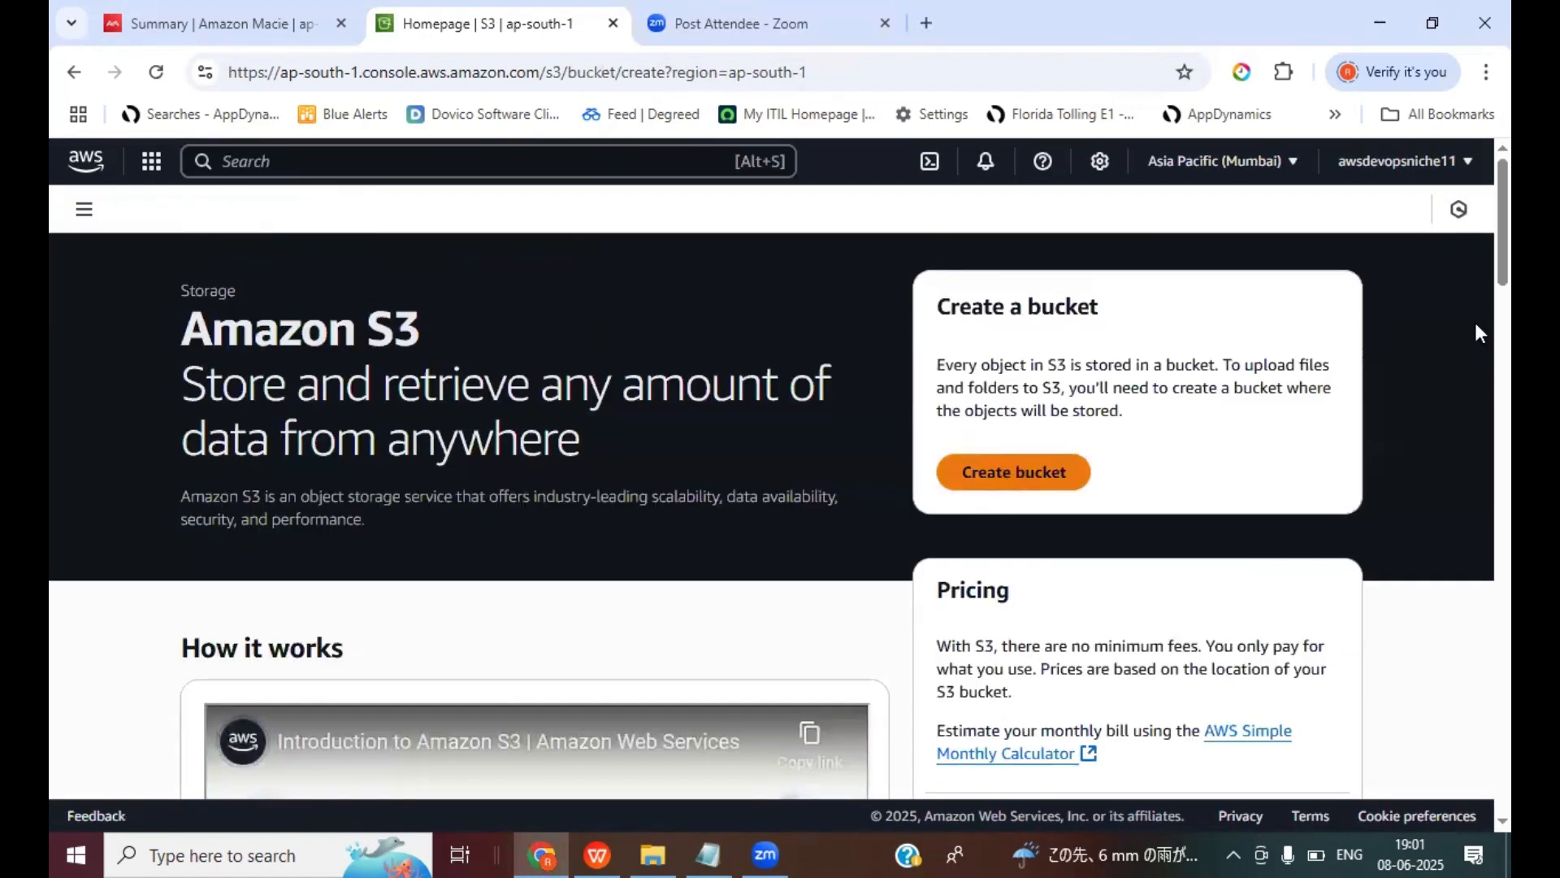
scroll(780, 439, "down", 4)
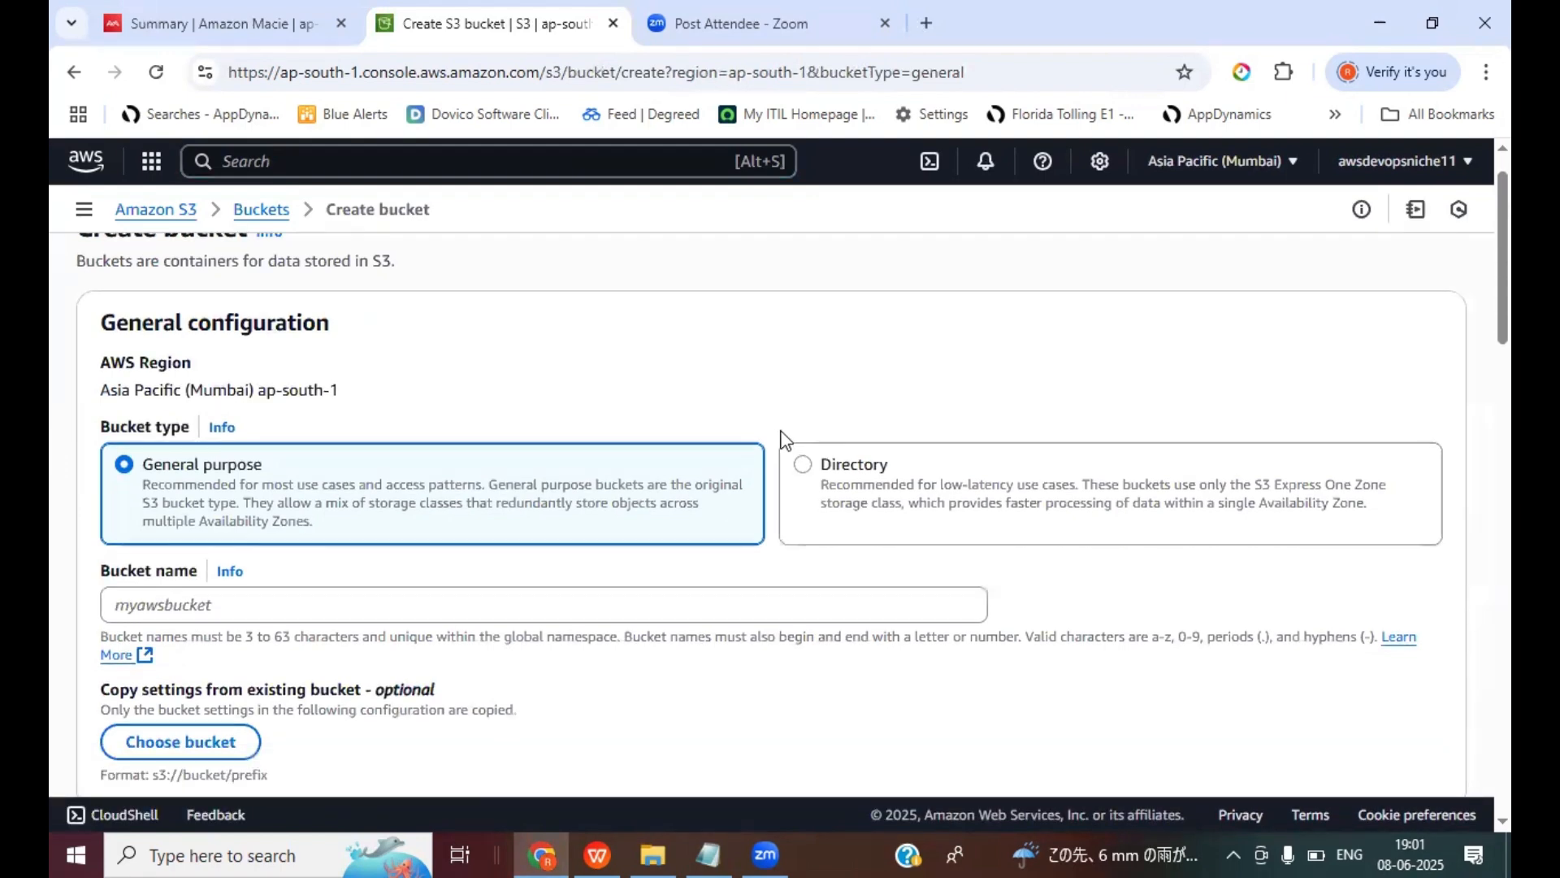
scroll(543, 384, "up", 1)
left_click(257, 431)
type("m")
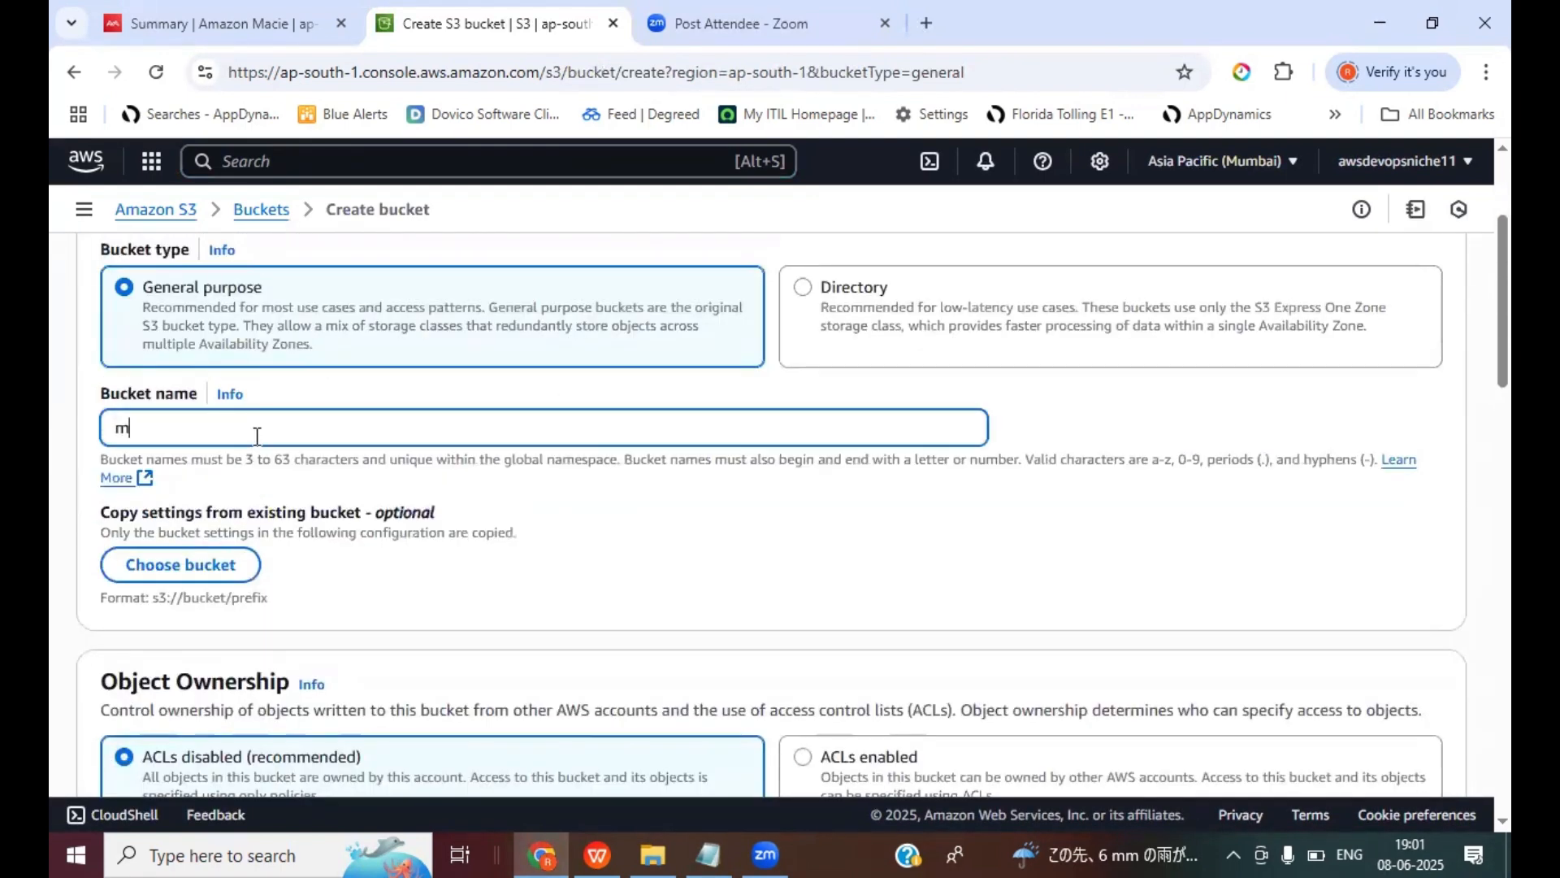
type("ydemobucket08062025")
Enable ACLs under Object Ownership and turn off Block all public access for the new bucket
scroll(569, 554, "down", 4)
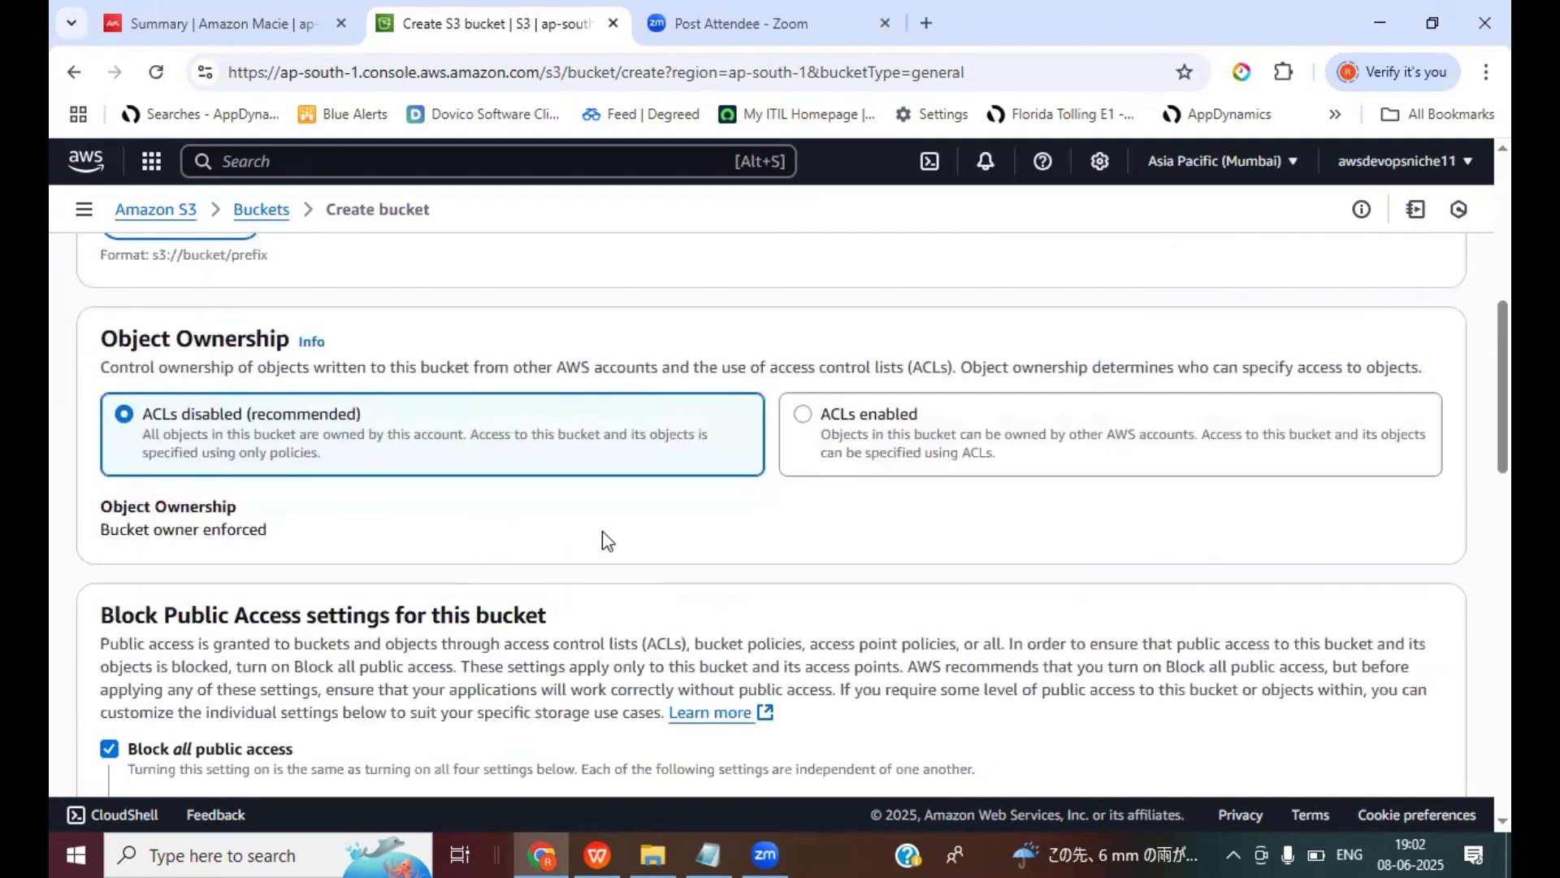
left_click(804, 416)
scroll(916, 443, "down", 3)
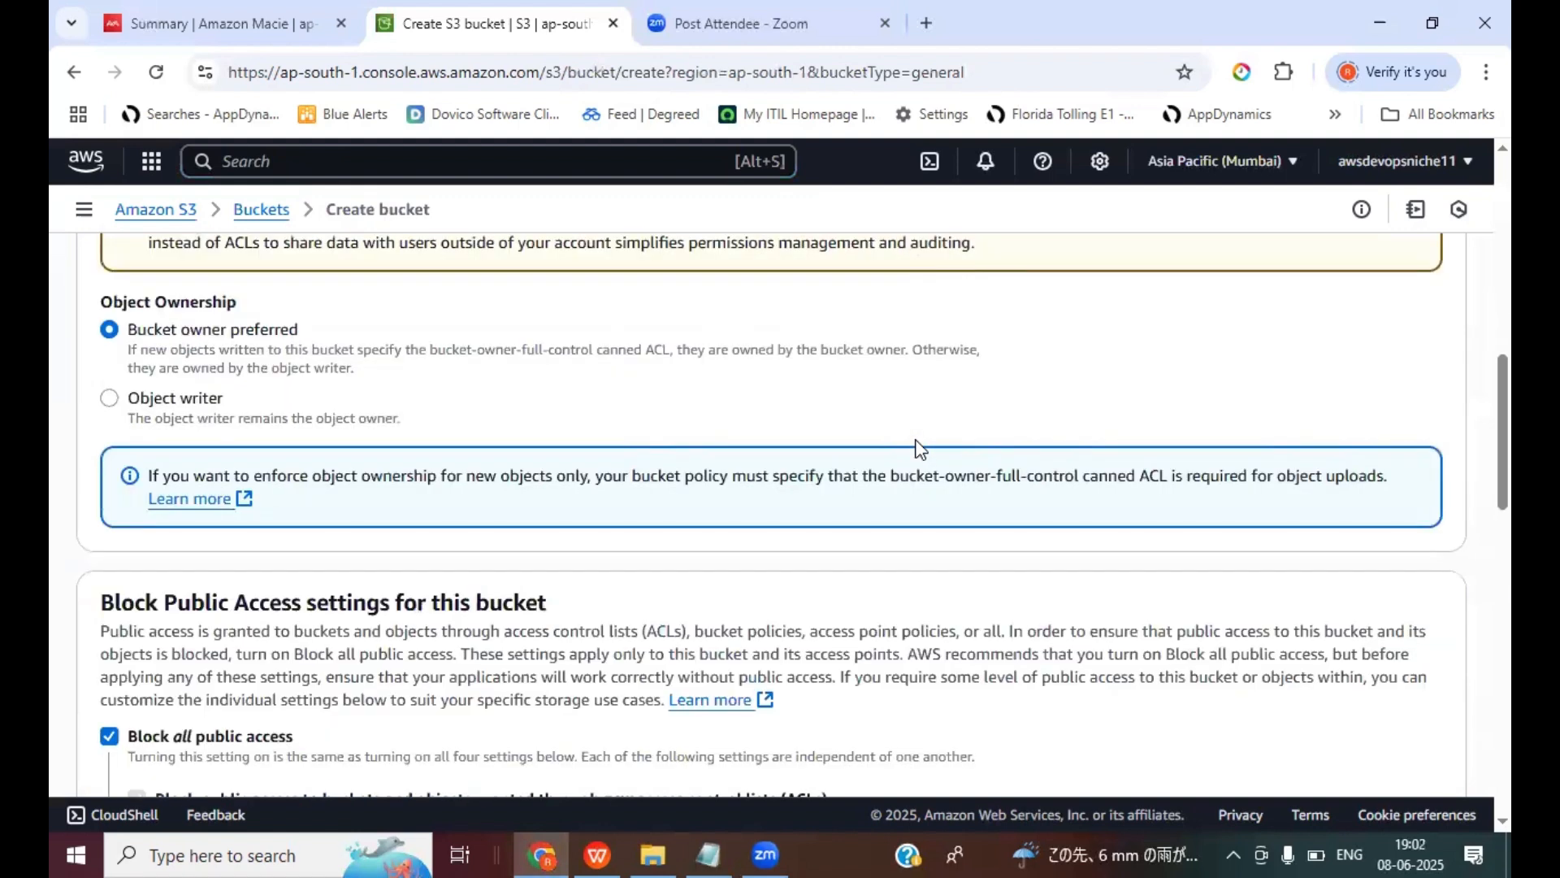
scroll(916, 450, "down", 2)
left_click(109, 582)
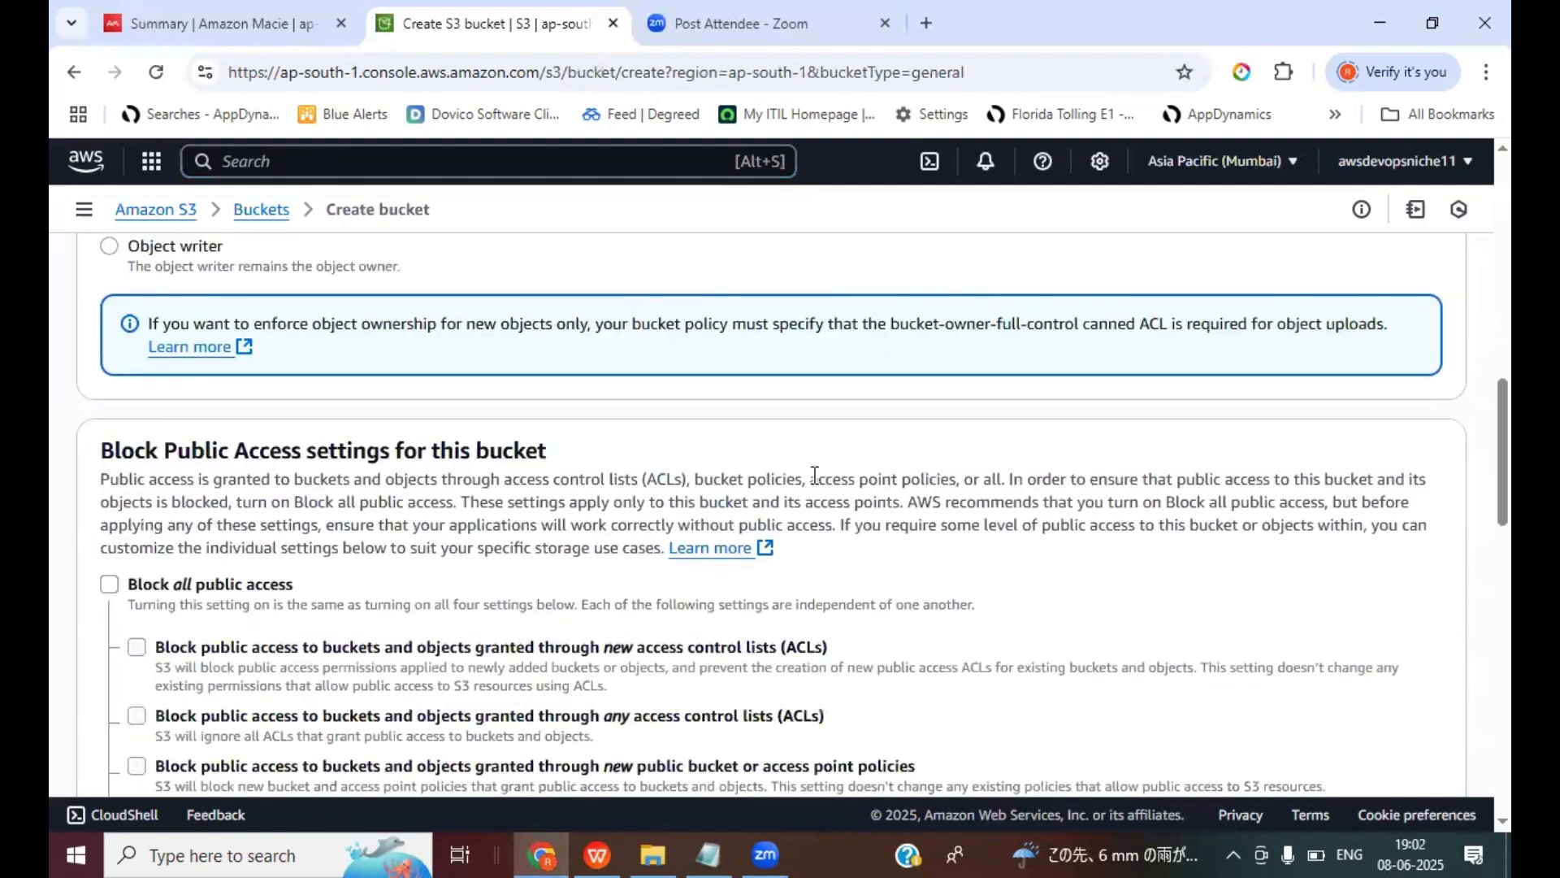
Acknowledge that the bucket and its objects might become public, keep the remaining defaults and create the bucket
scroll(811, 478, "down", 3)
scroll(804, 478, "down", 10)
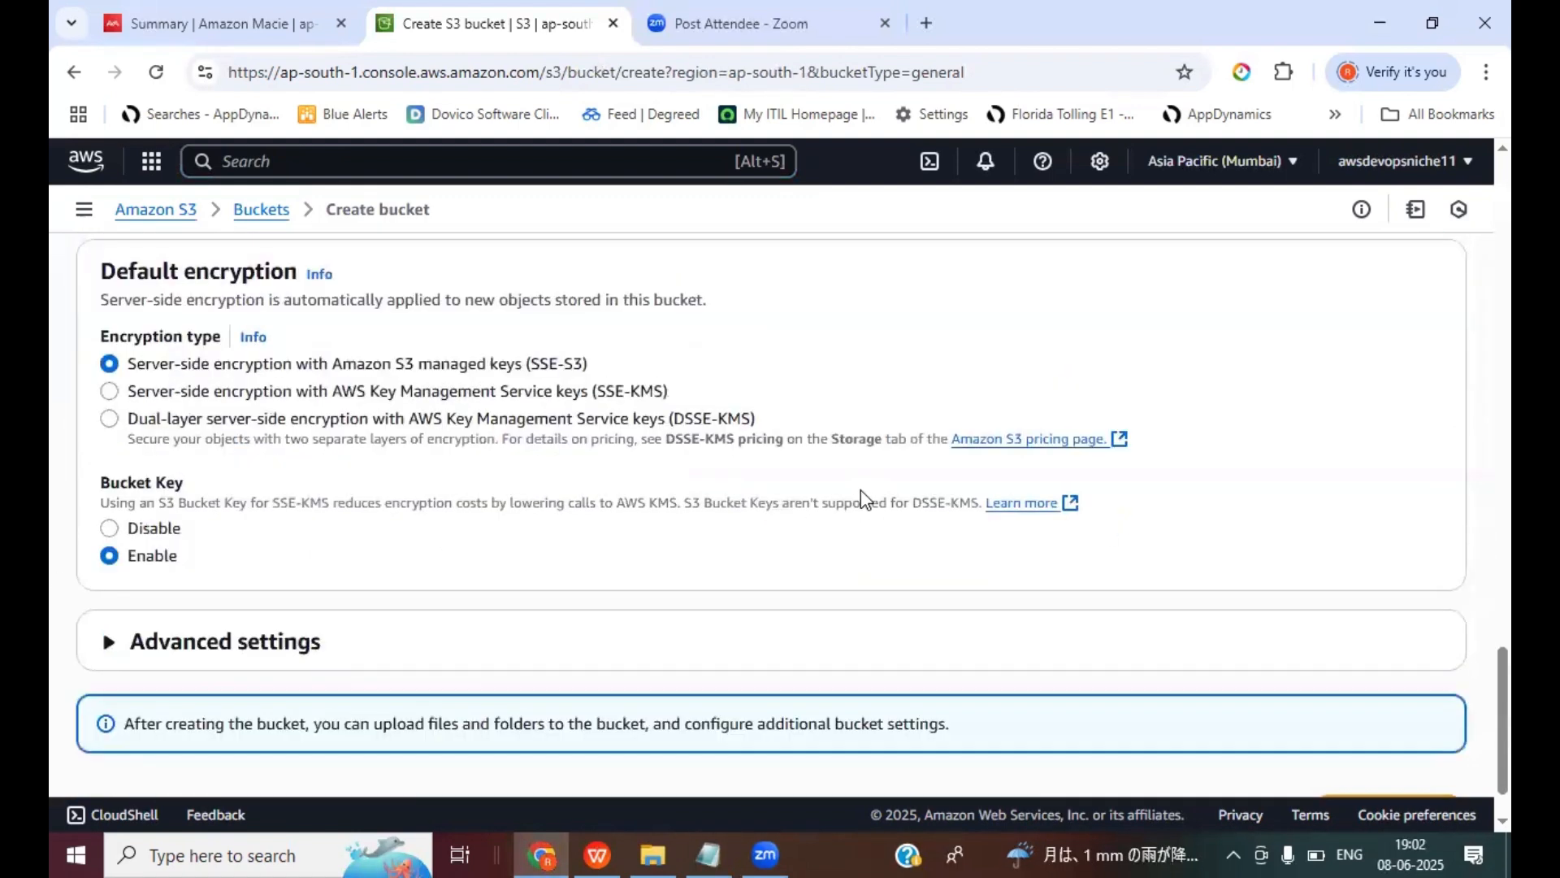
scroll(861, 492, "up", 6)
scroll(861, 485, "up", 3)
left_click(154, 507)
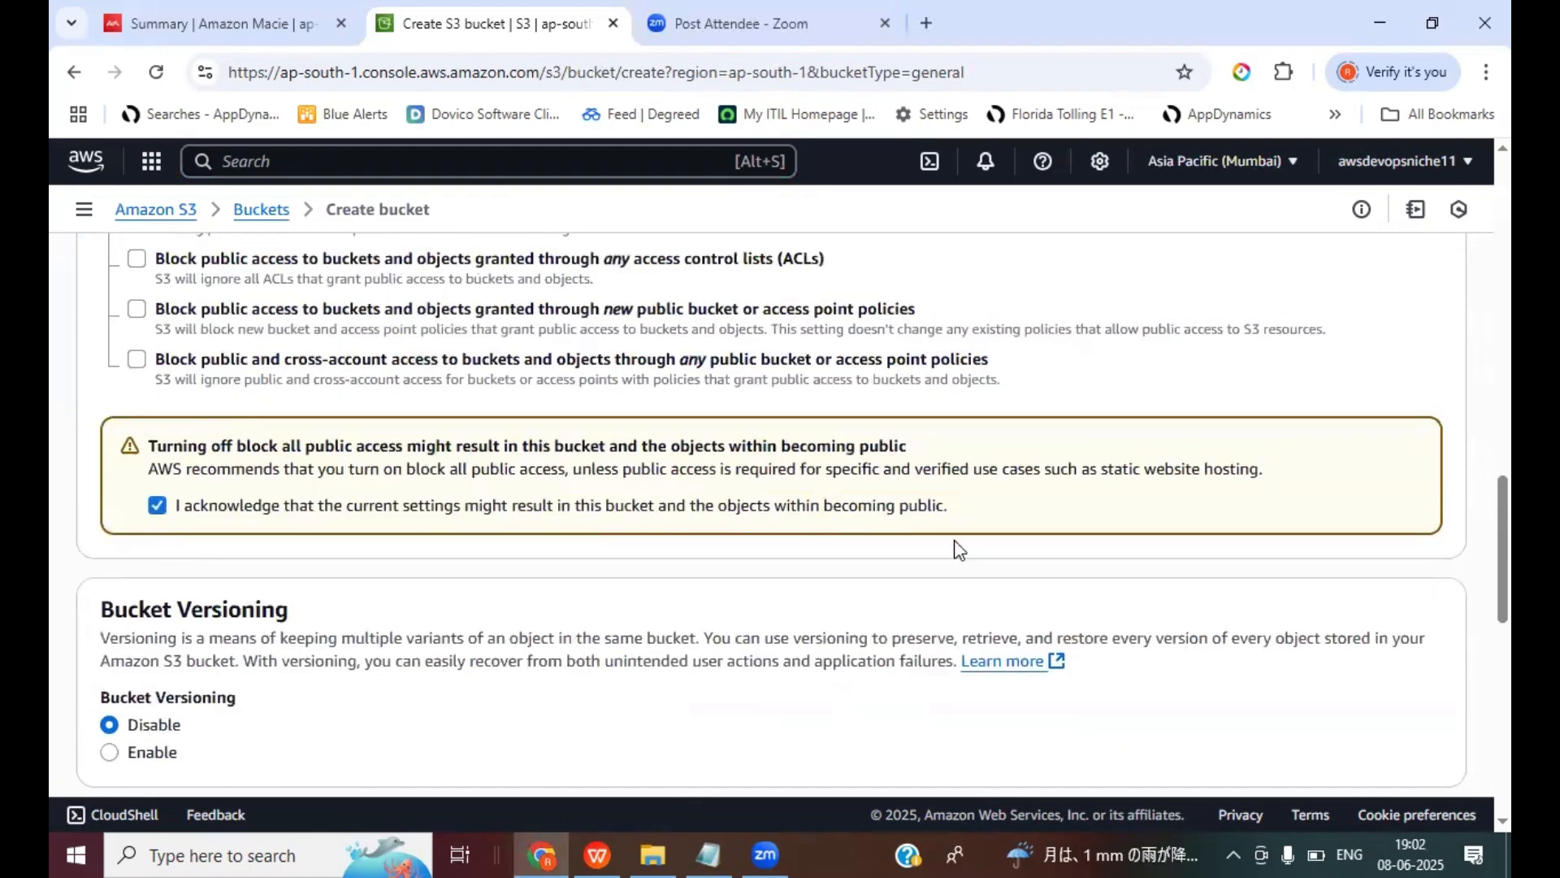
scroll(958, 552, "down", 10)
left_click(1359, 732)
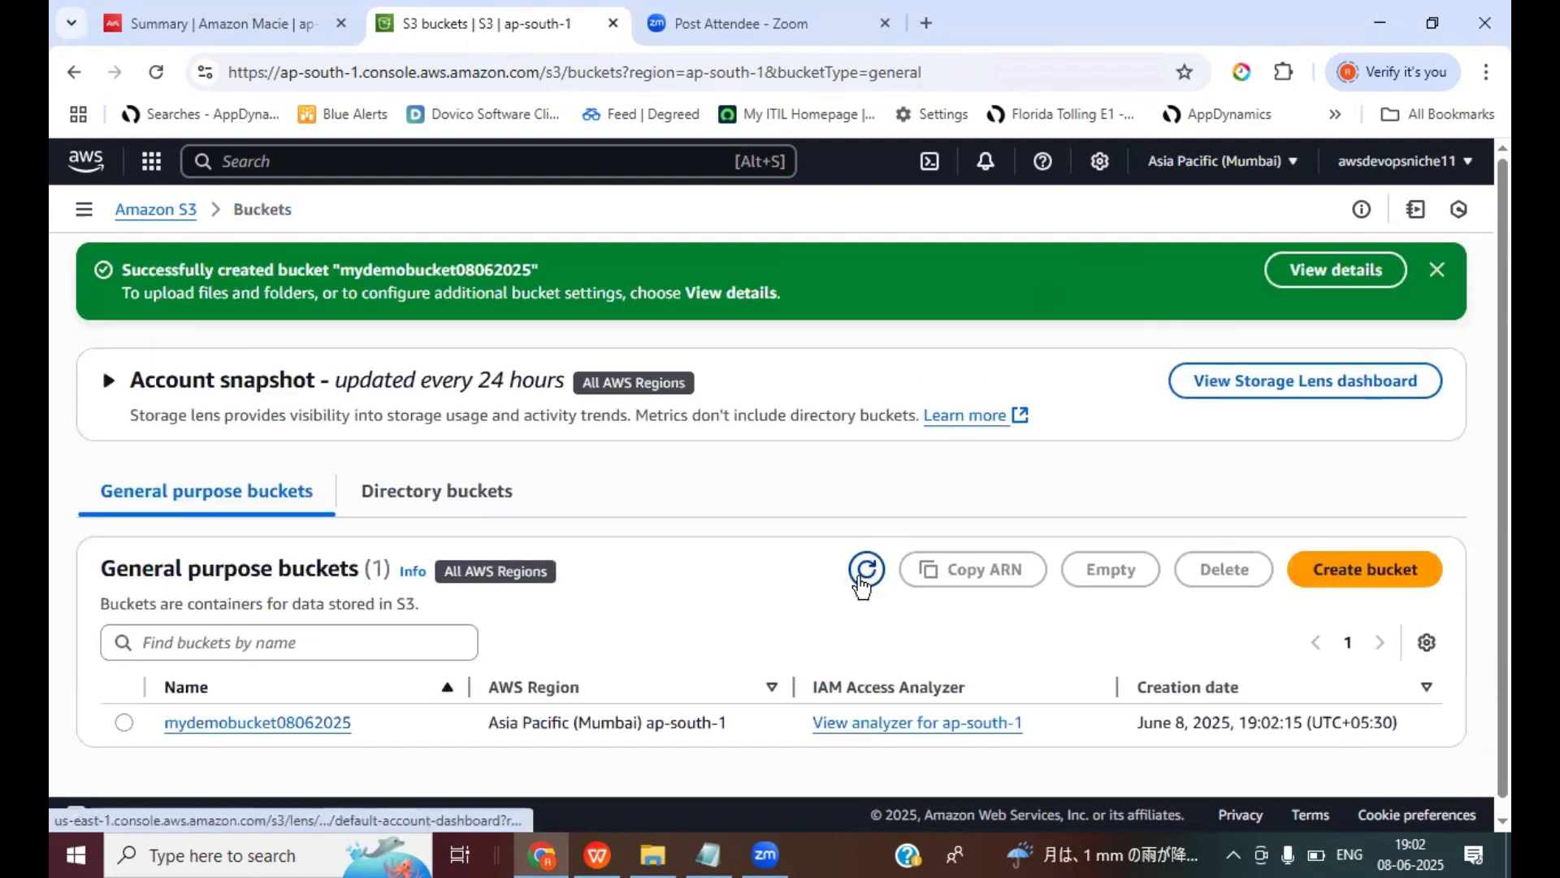
Switch to the AWS Macie.pptx presentation in WPS and mark lab steps 1 and 2 with temporary check marks
left_click(597, 854)
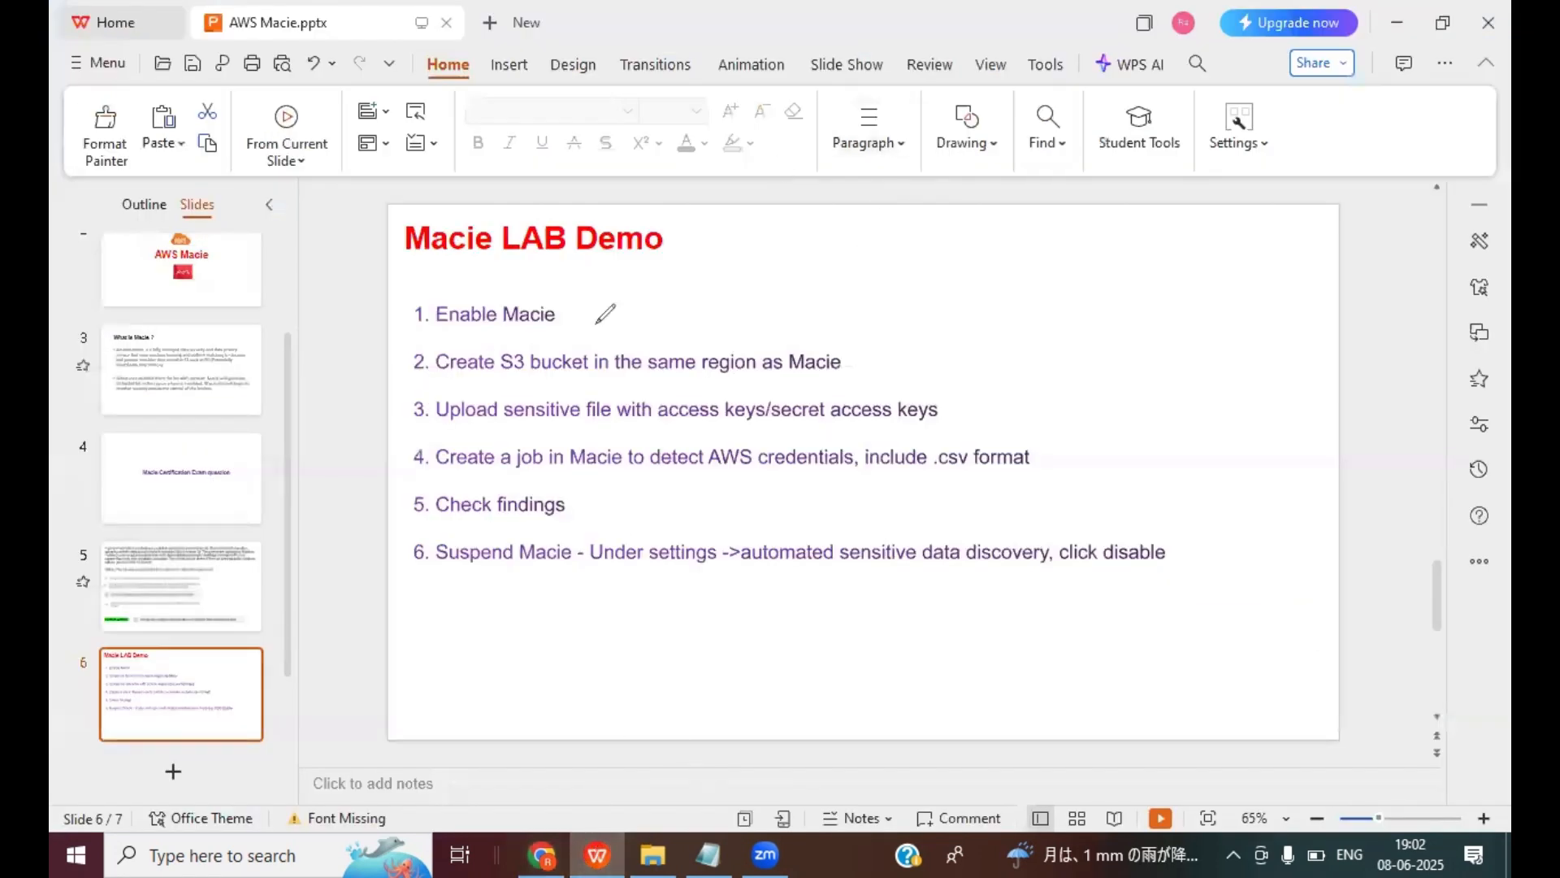
left_click_drag(566, 307, 601, 278)
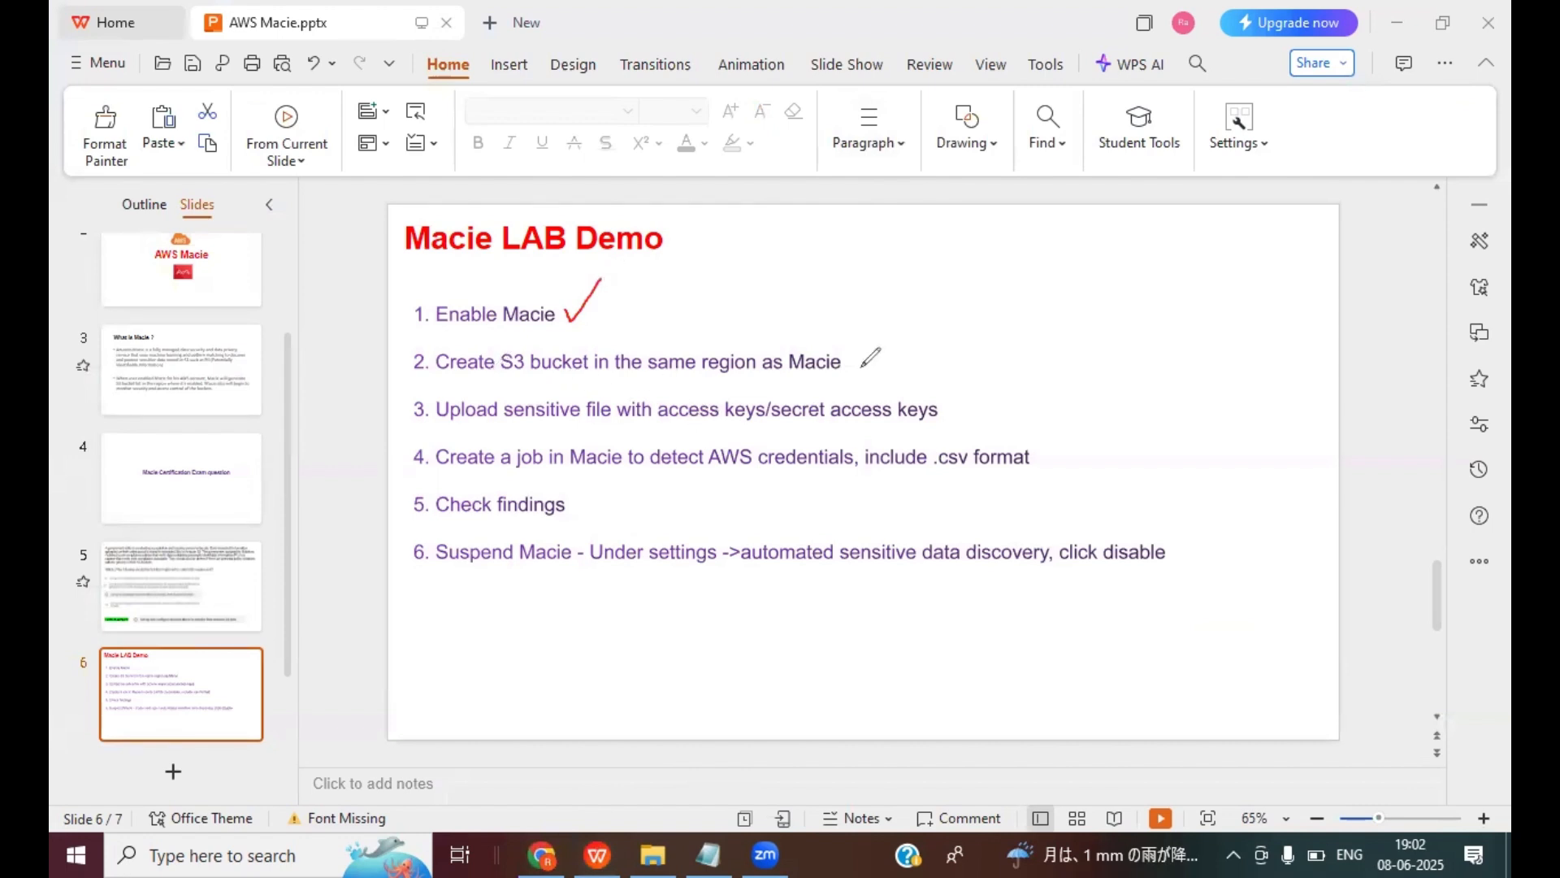
left_click_drag(849, 355, 900, 303)
left_click(1421, 561)
left_click(877, 430)
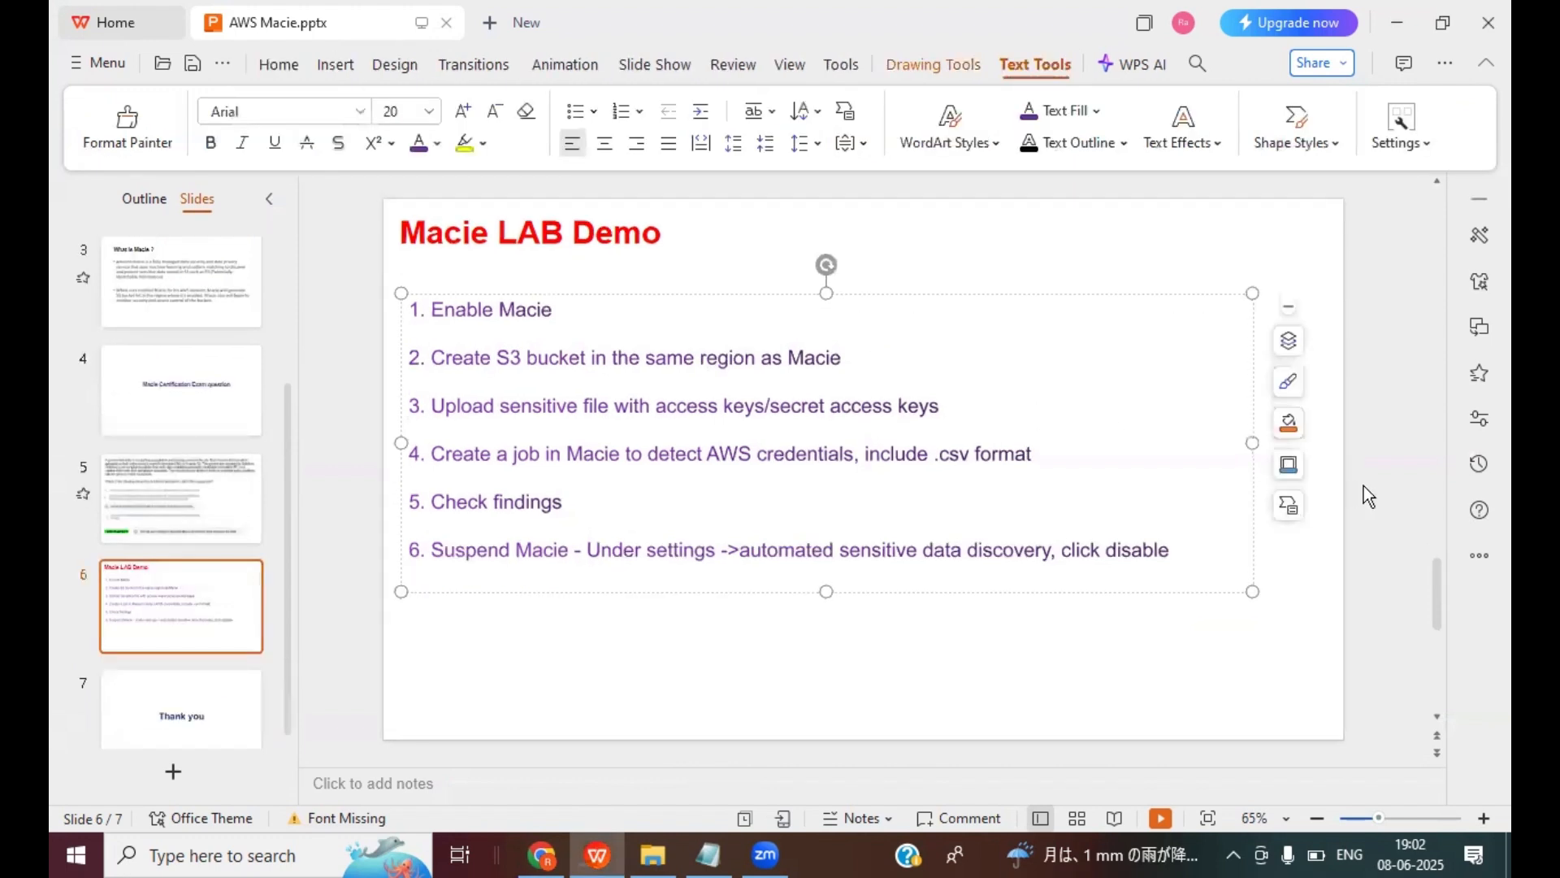
left_click(1363, 485)
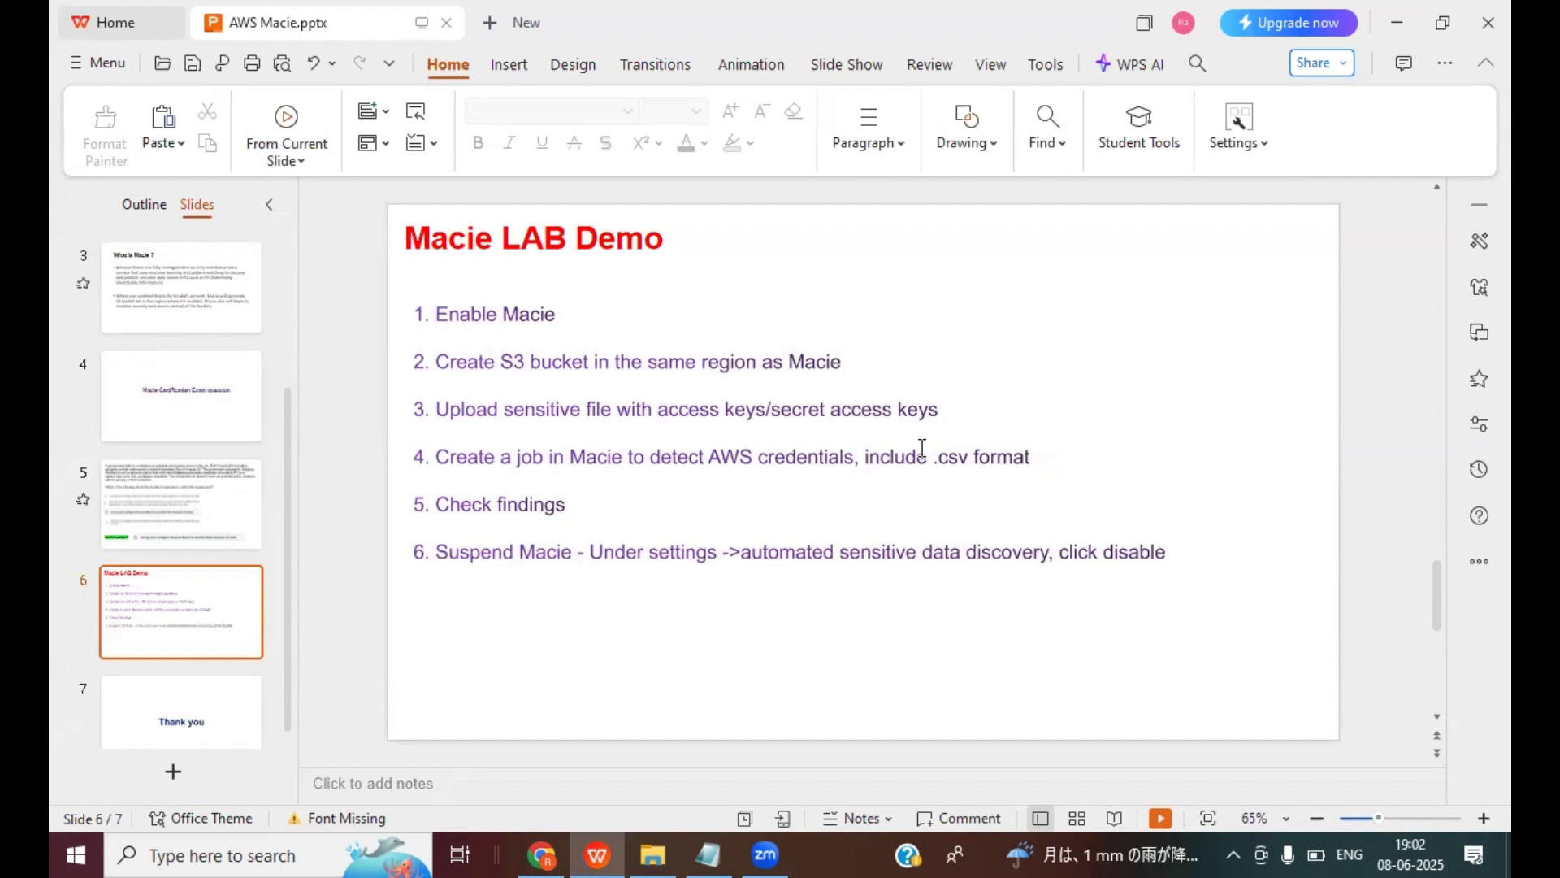
Switch back to Chrome, open the bucket mydemobucket08062025 and begin adding files to an upload
left_click(542, 855)
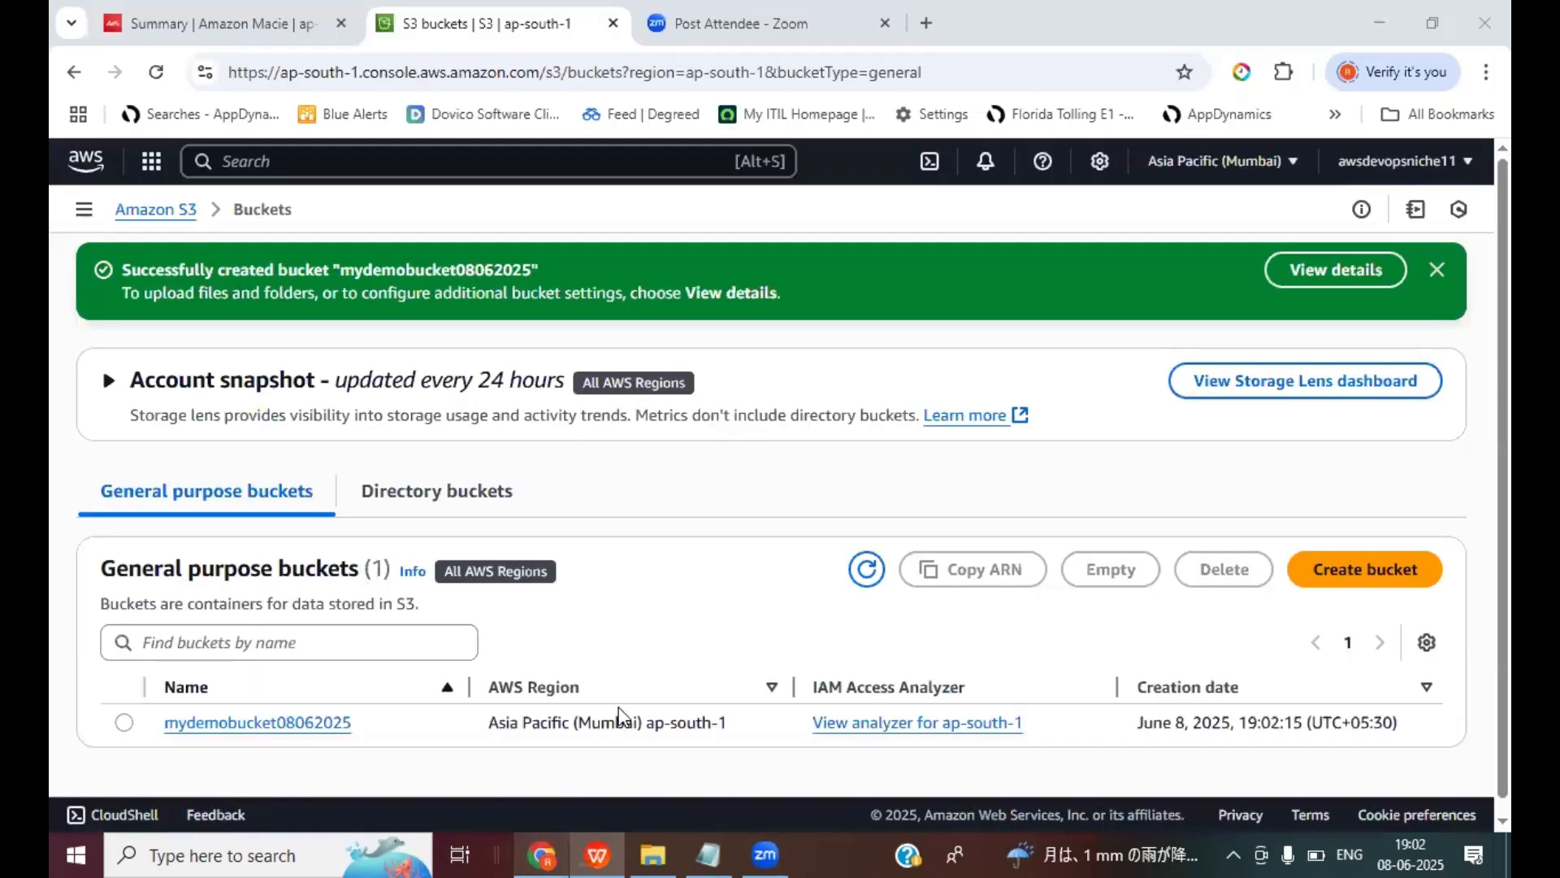
left_click(295, 723)
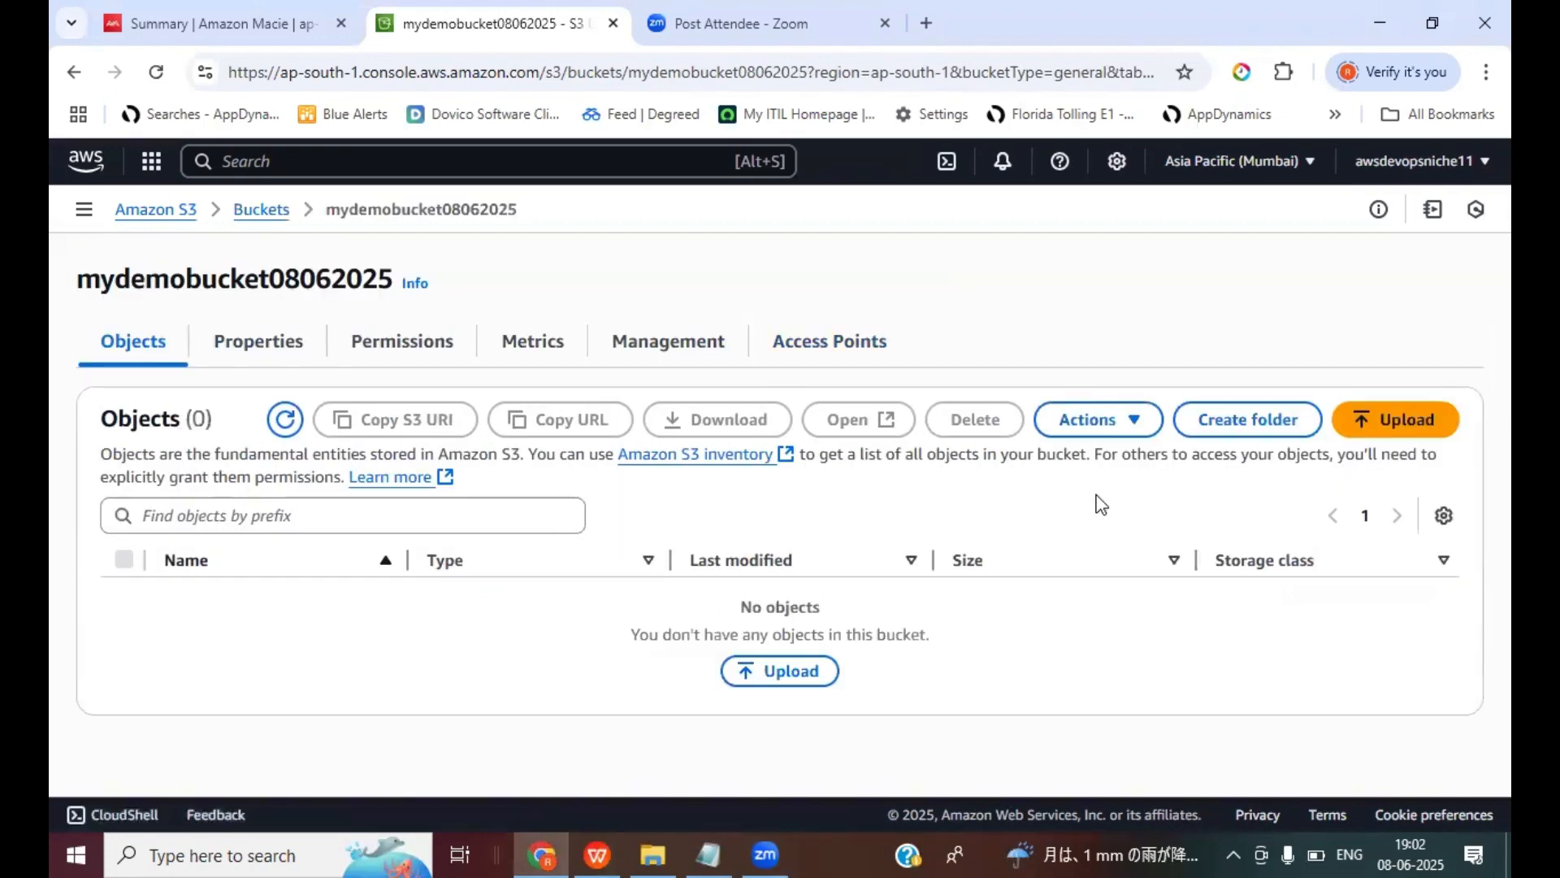
left_click(1396, 418)
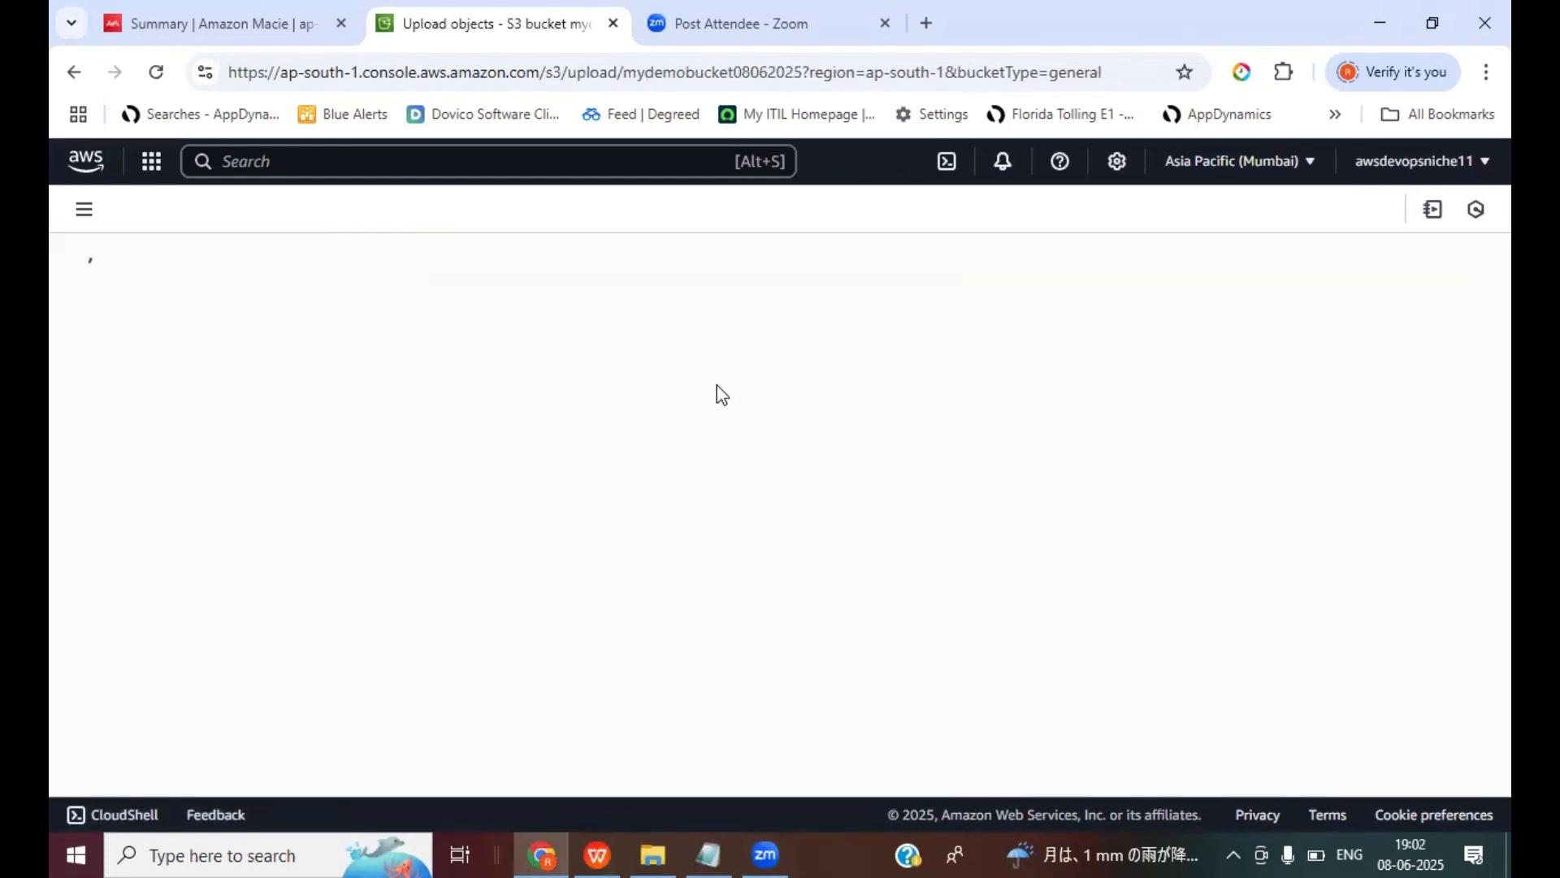
left_click(1273, 488)
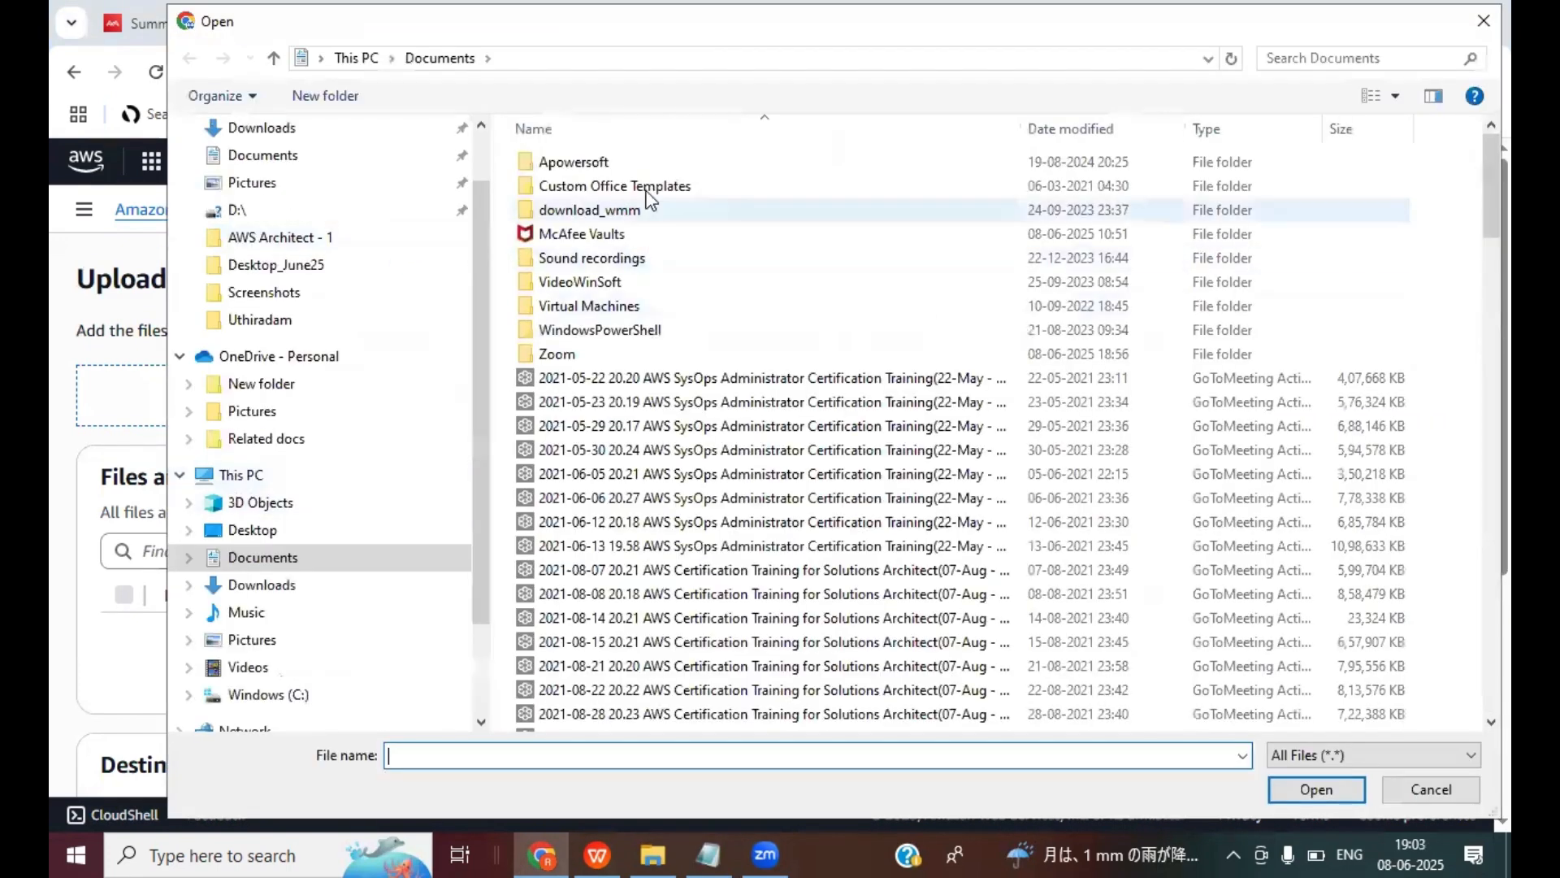
Search the Downloads folder for "access" and add s3admin_accessKeys+(11) (1).csv to the upload
scroll(338, 300, "up", 1)
left_click(261, 201)
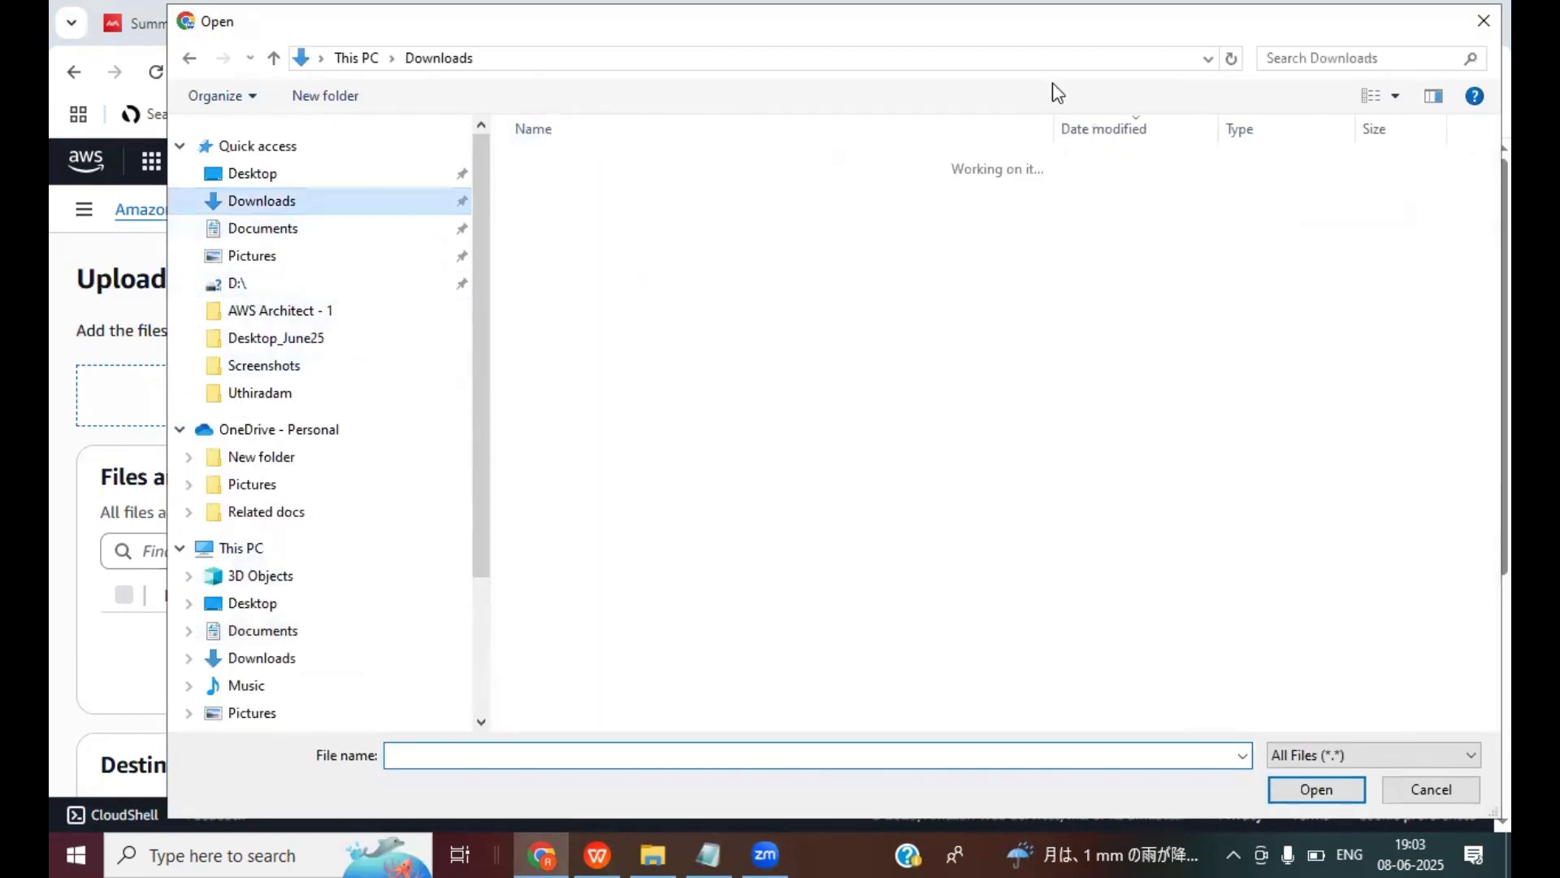
left_click(1341, 53)
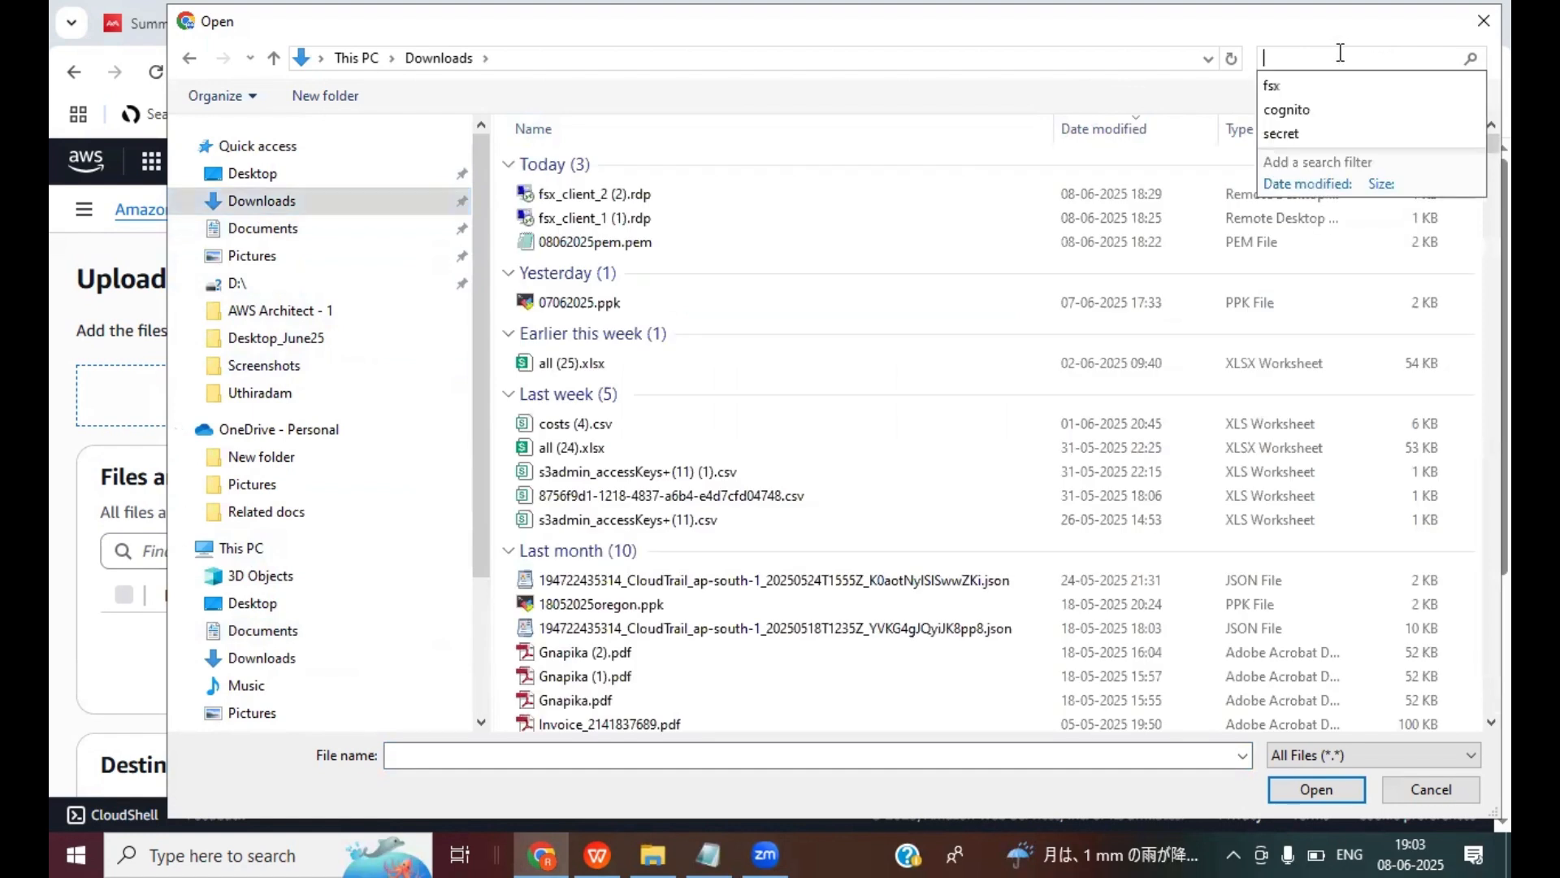
type("account")
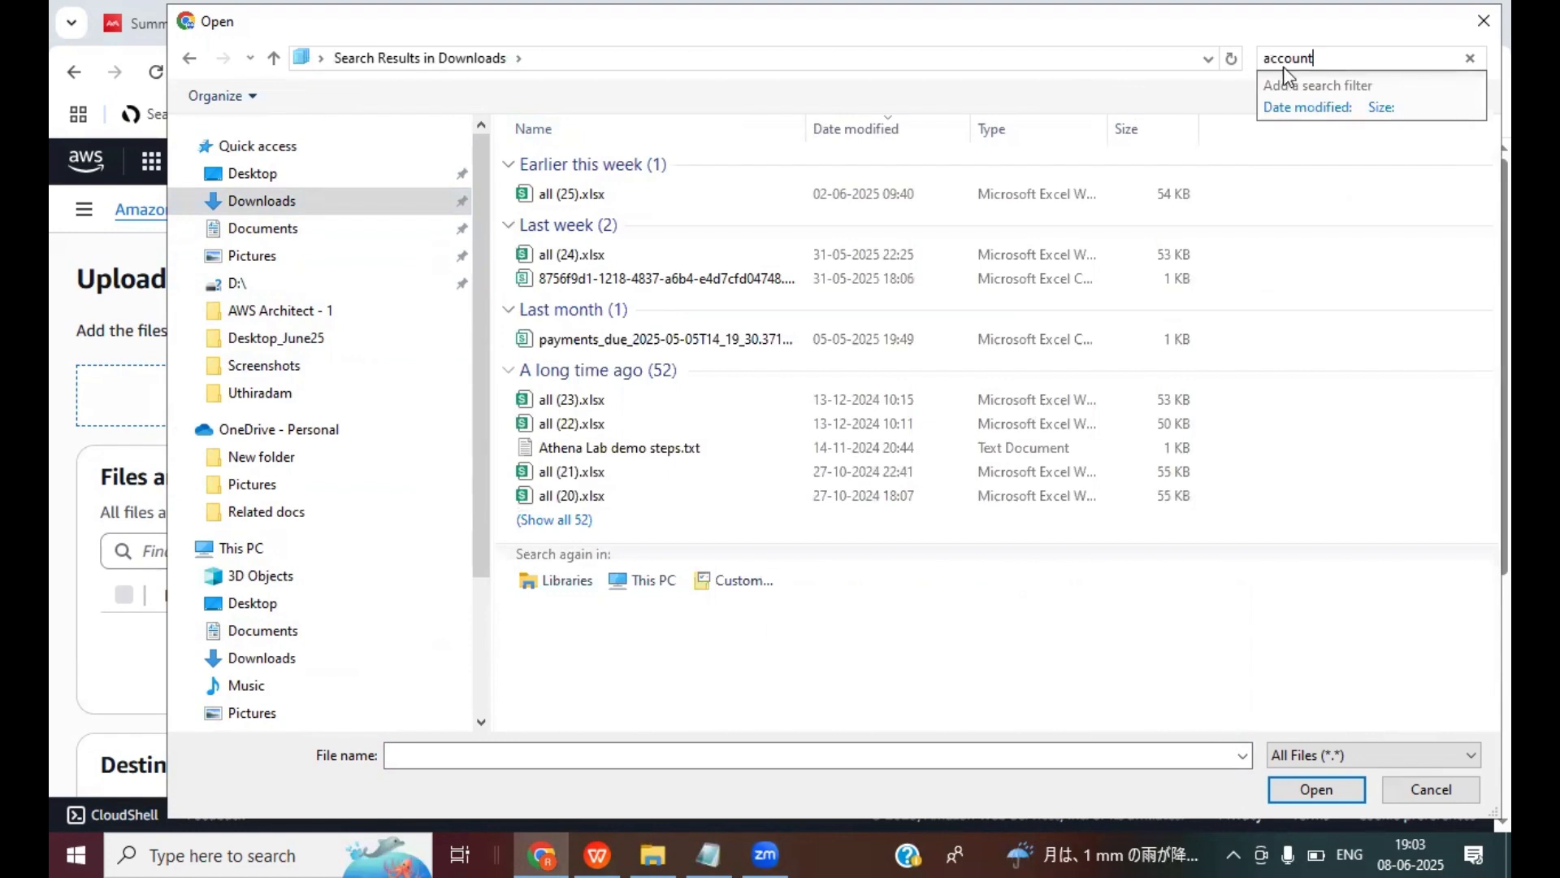
left_click_drag(1325, 59, 1235, 59)
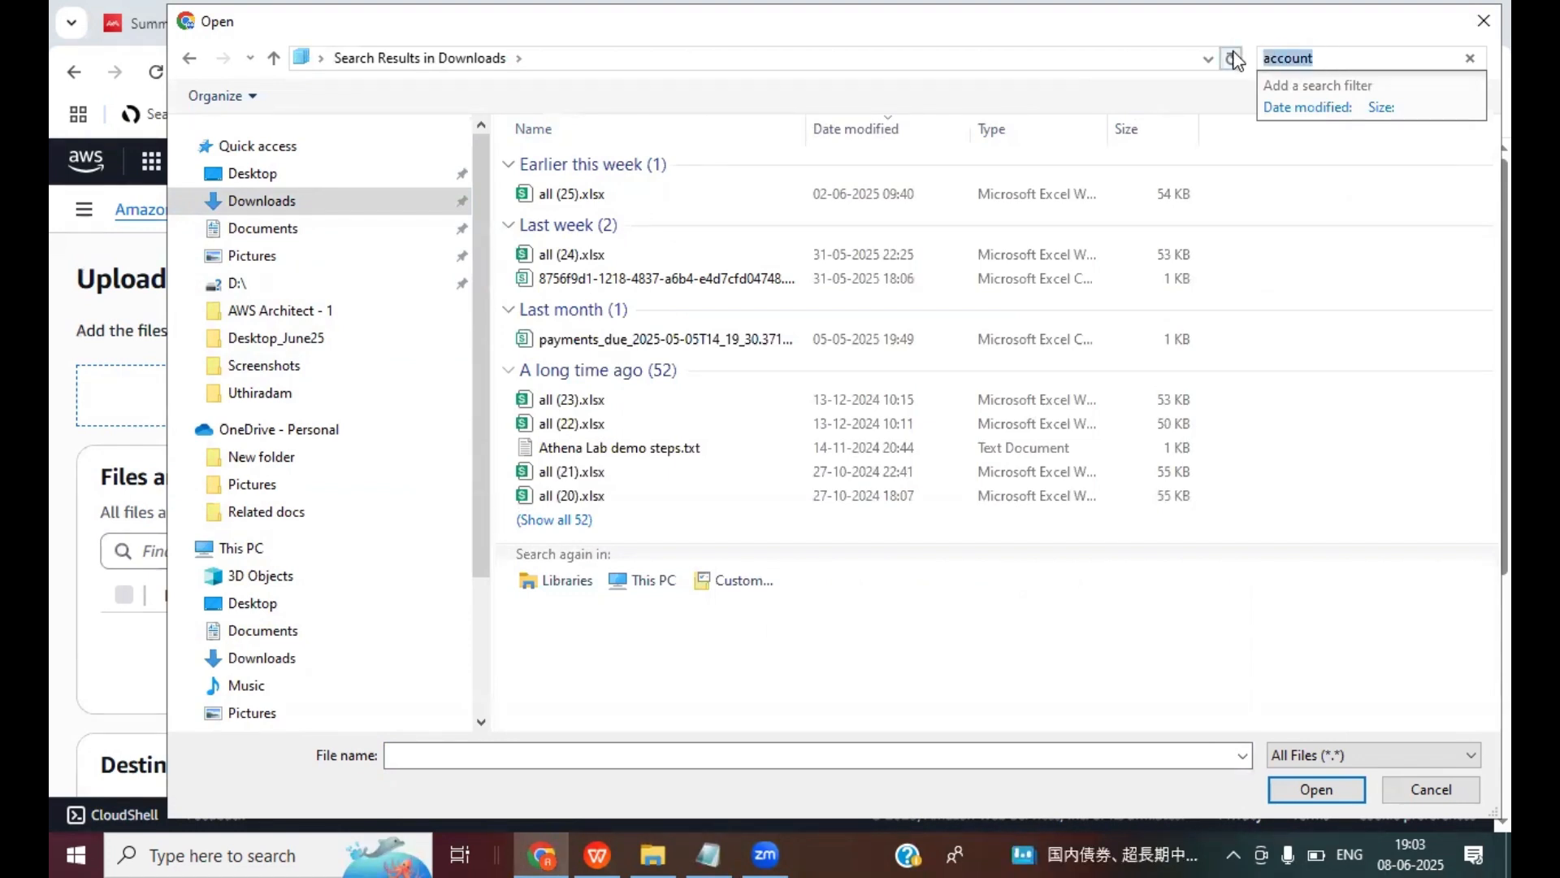
type("access")
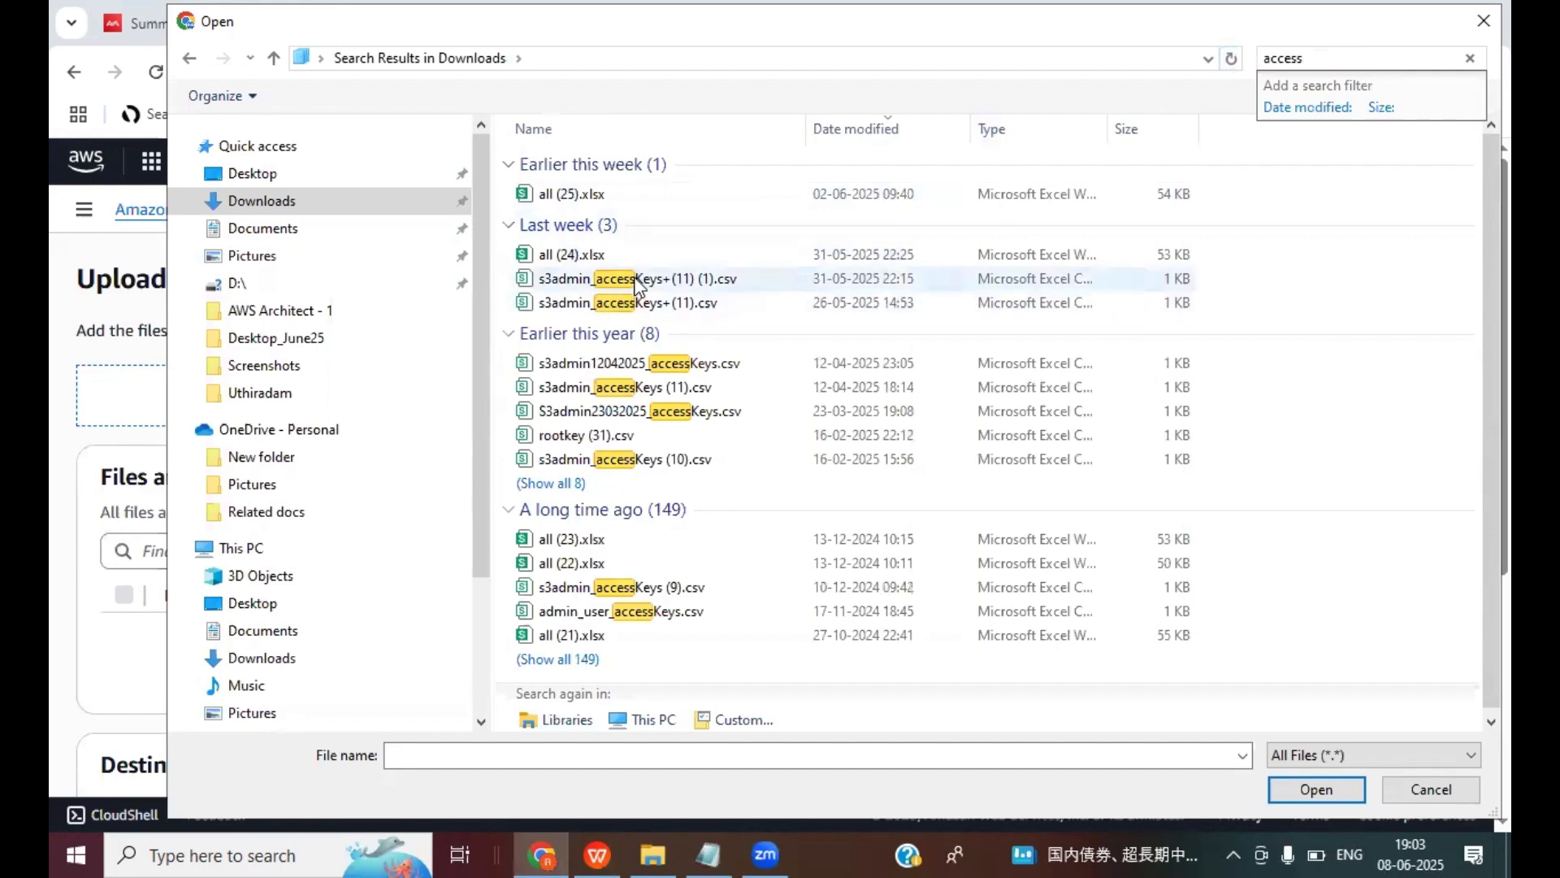
double_click(582, 279)
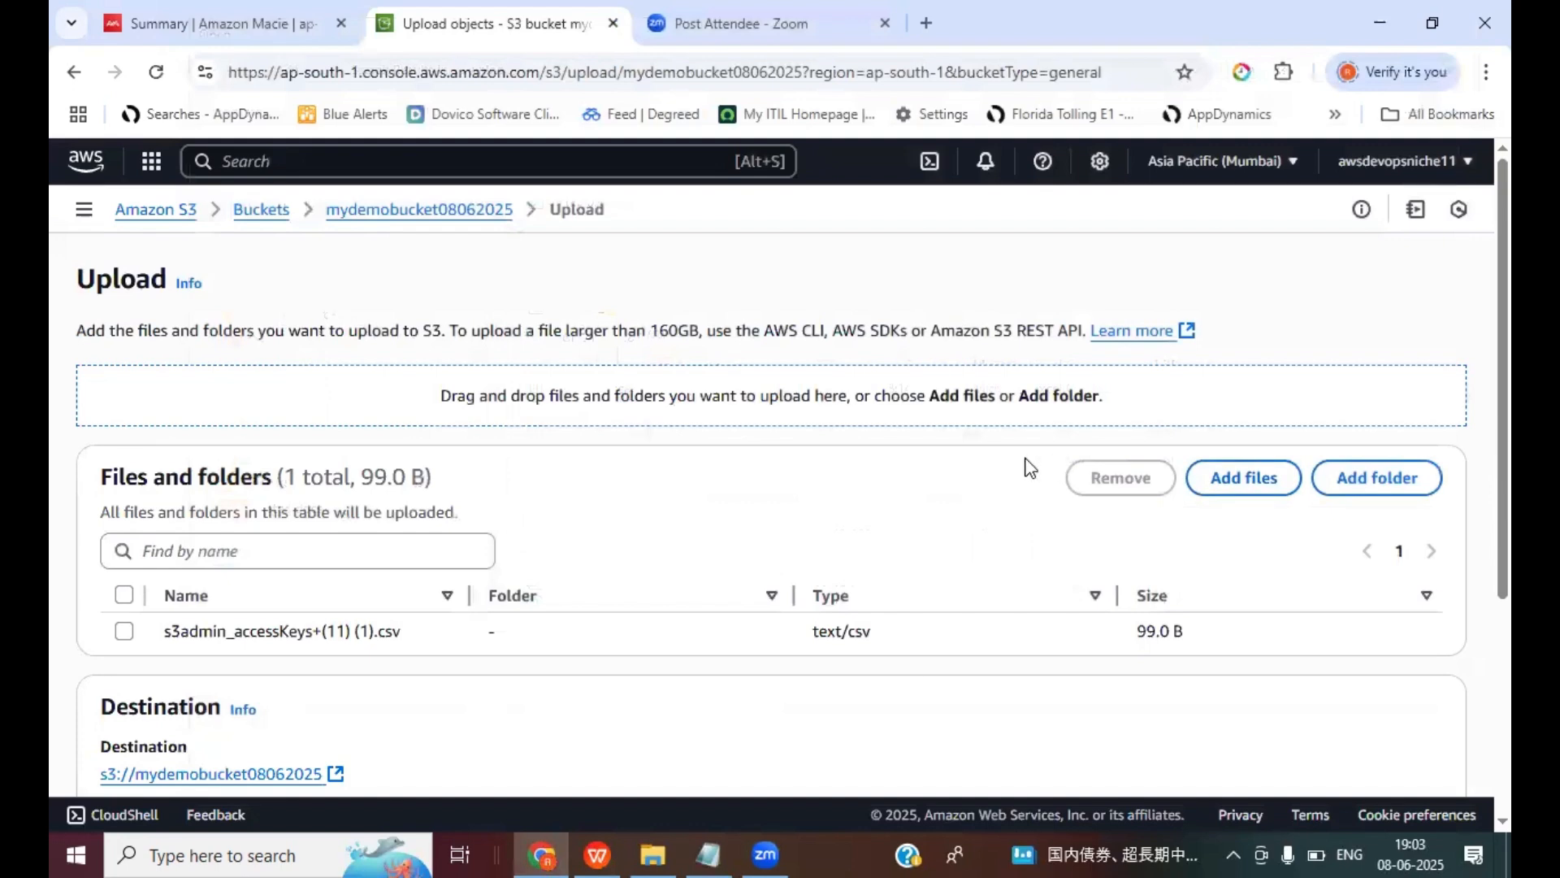
scroll(992, 471, "down", 3)
scroll(626, 529, "up", 3)
scroll(641, 512, "down", 4)
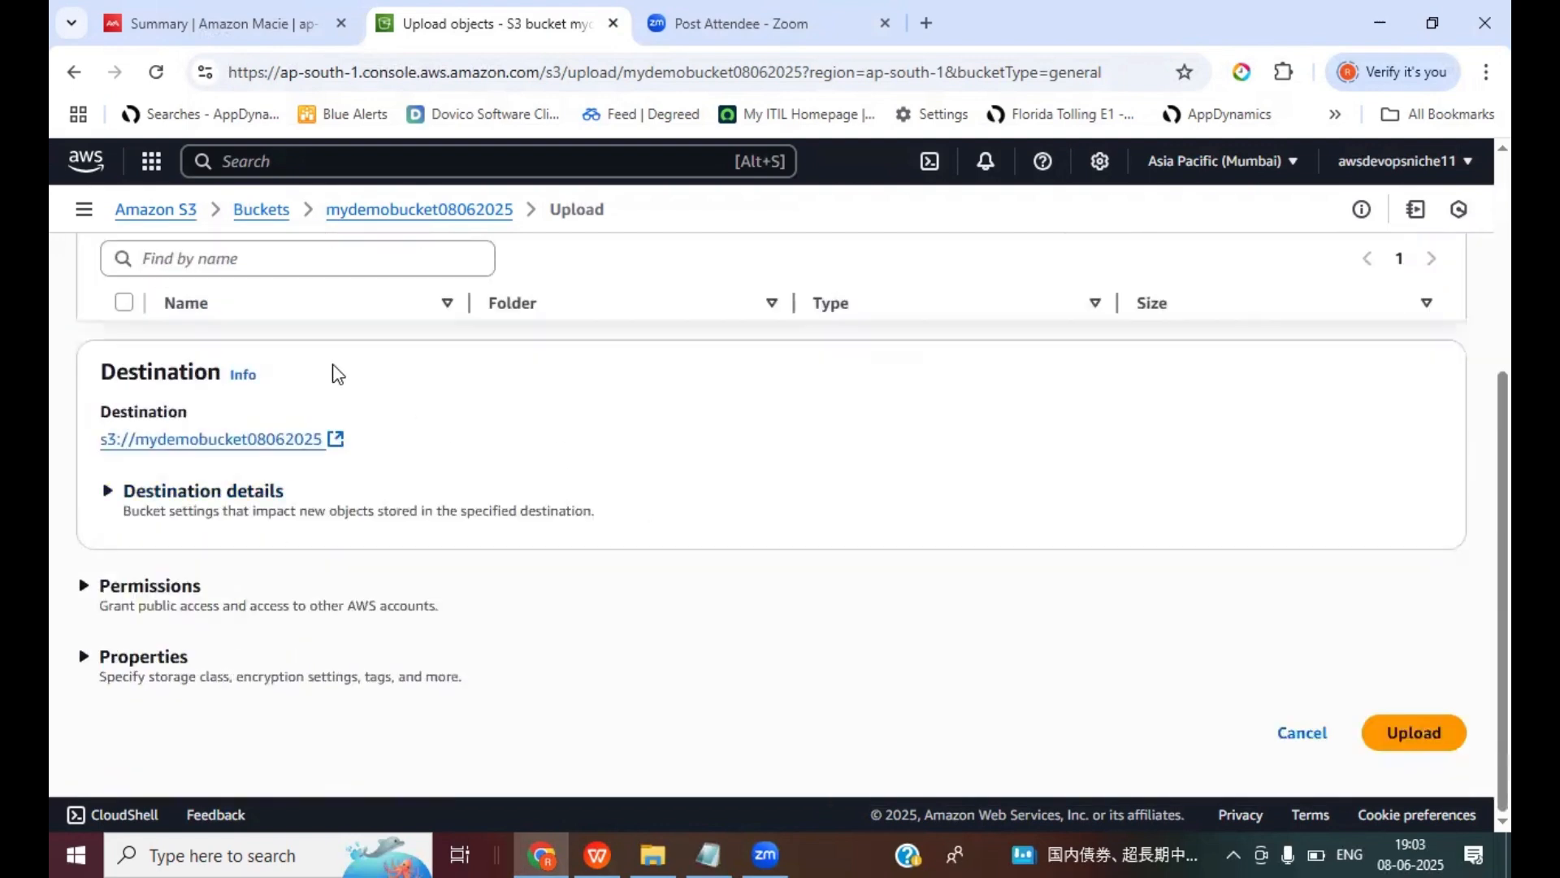
scroll(681, 455, "up", 2)
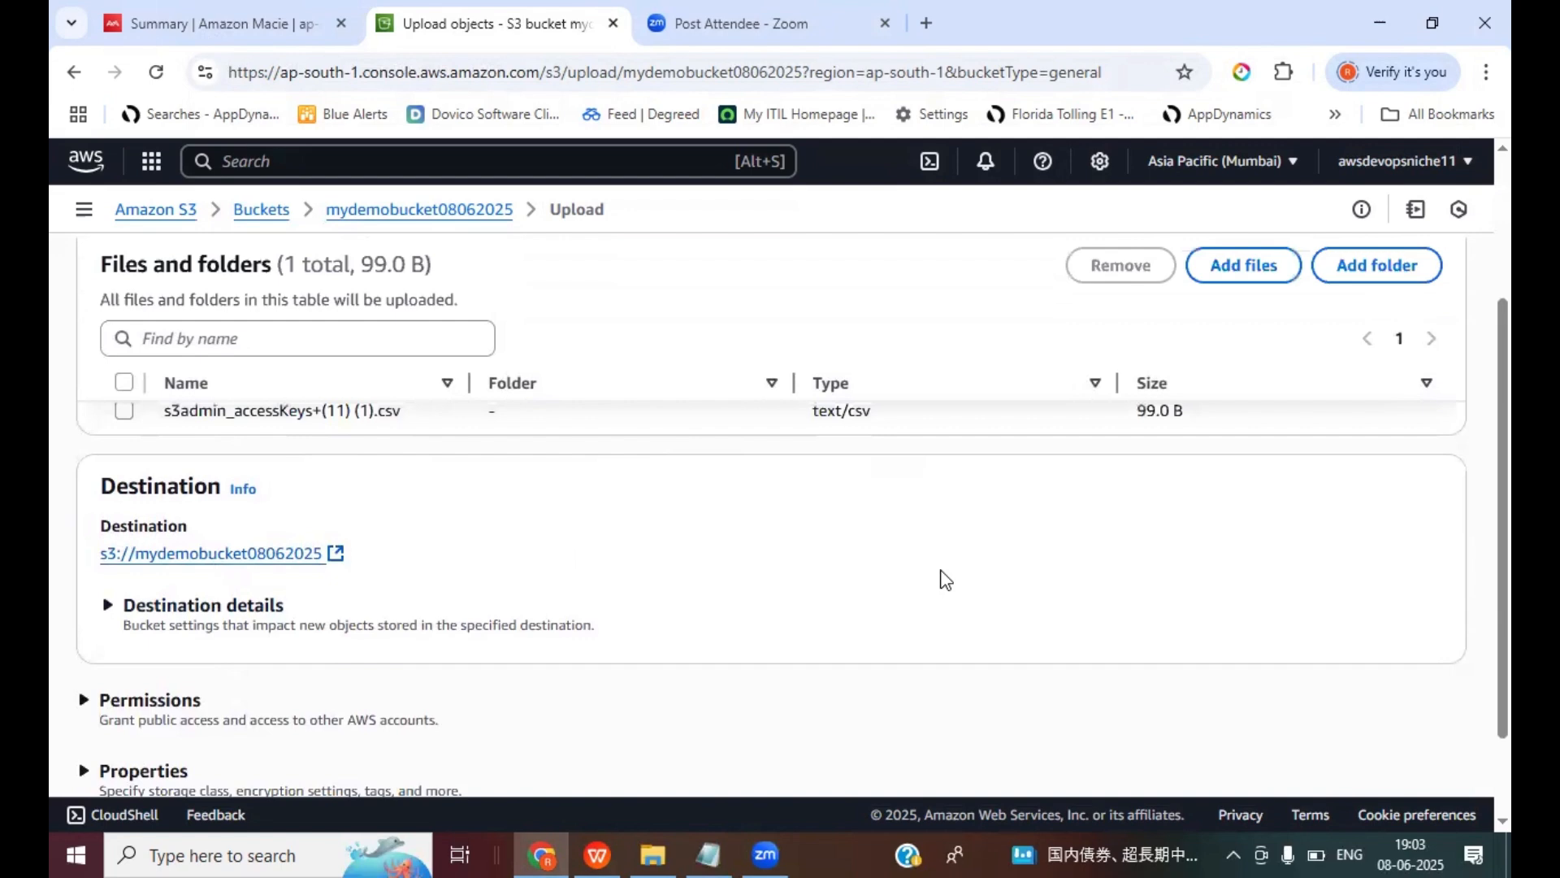
scroll(945, 579, "down", 2)
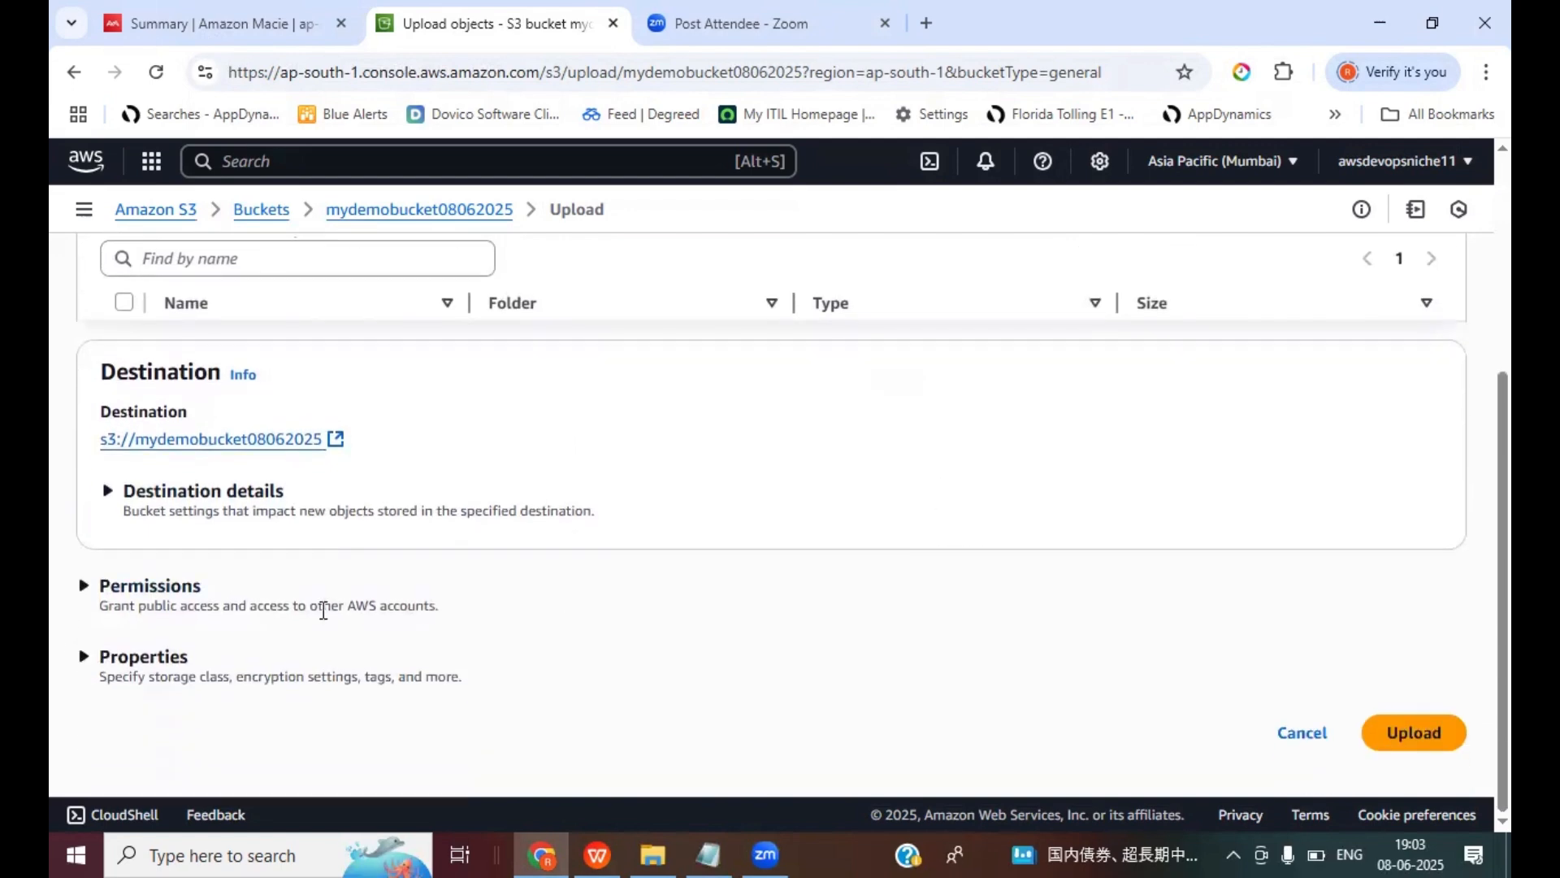
left_click(666, 850)
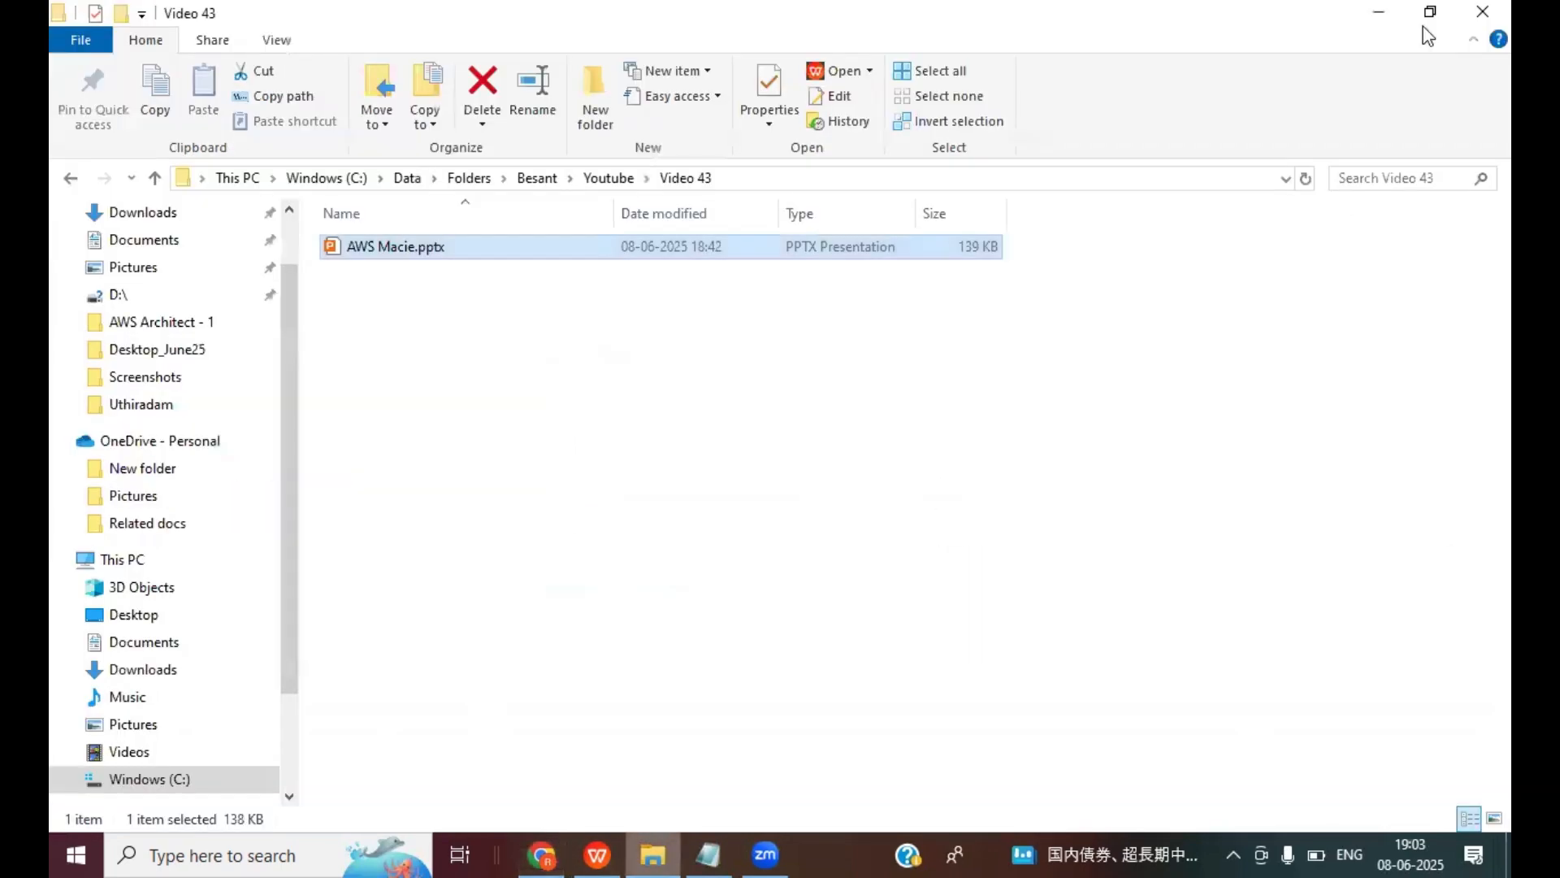
left_click(1379, 13)
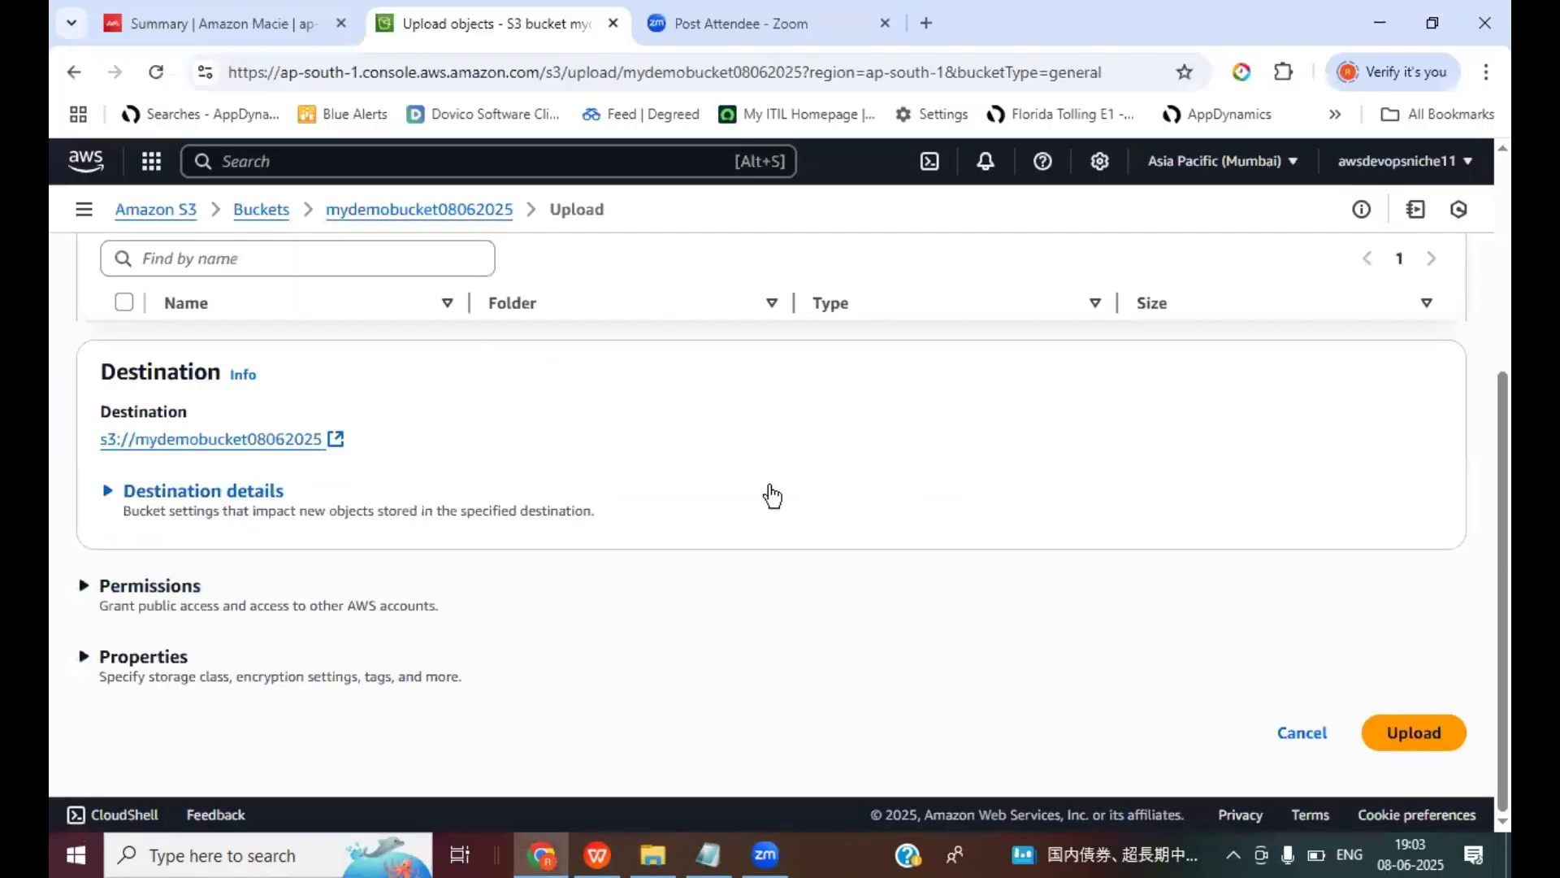
Grant public-read access to the file in the upload permissions, acknowledge the risk and upload it to the bucket
left_click(83, 589)
scroll(711, 459, "down", 5)
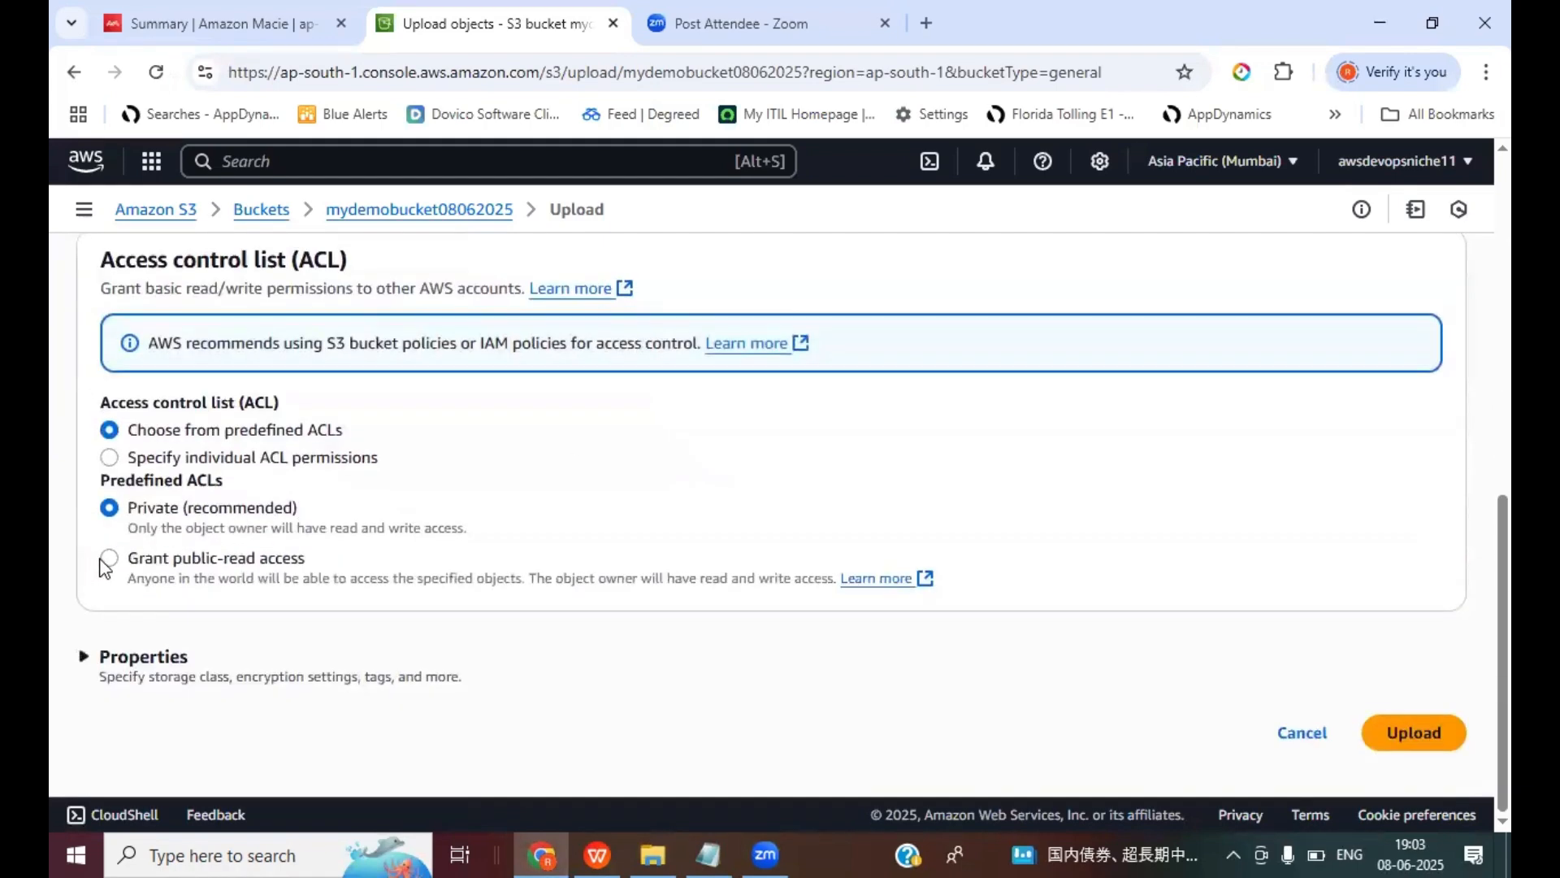
left_click(108, 557)
scroll(192, 557, "down", 2)
left_click(157, 544)
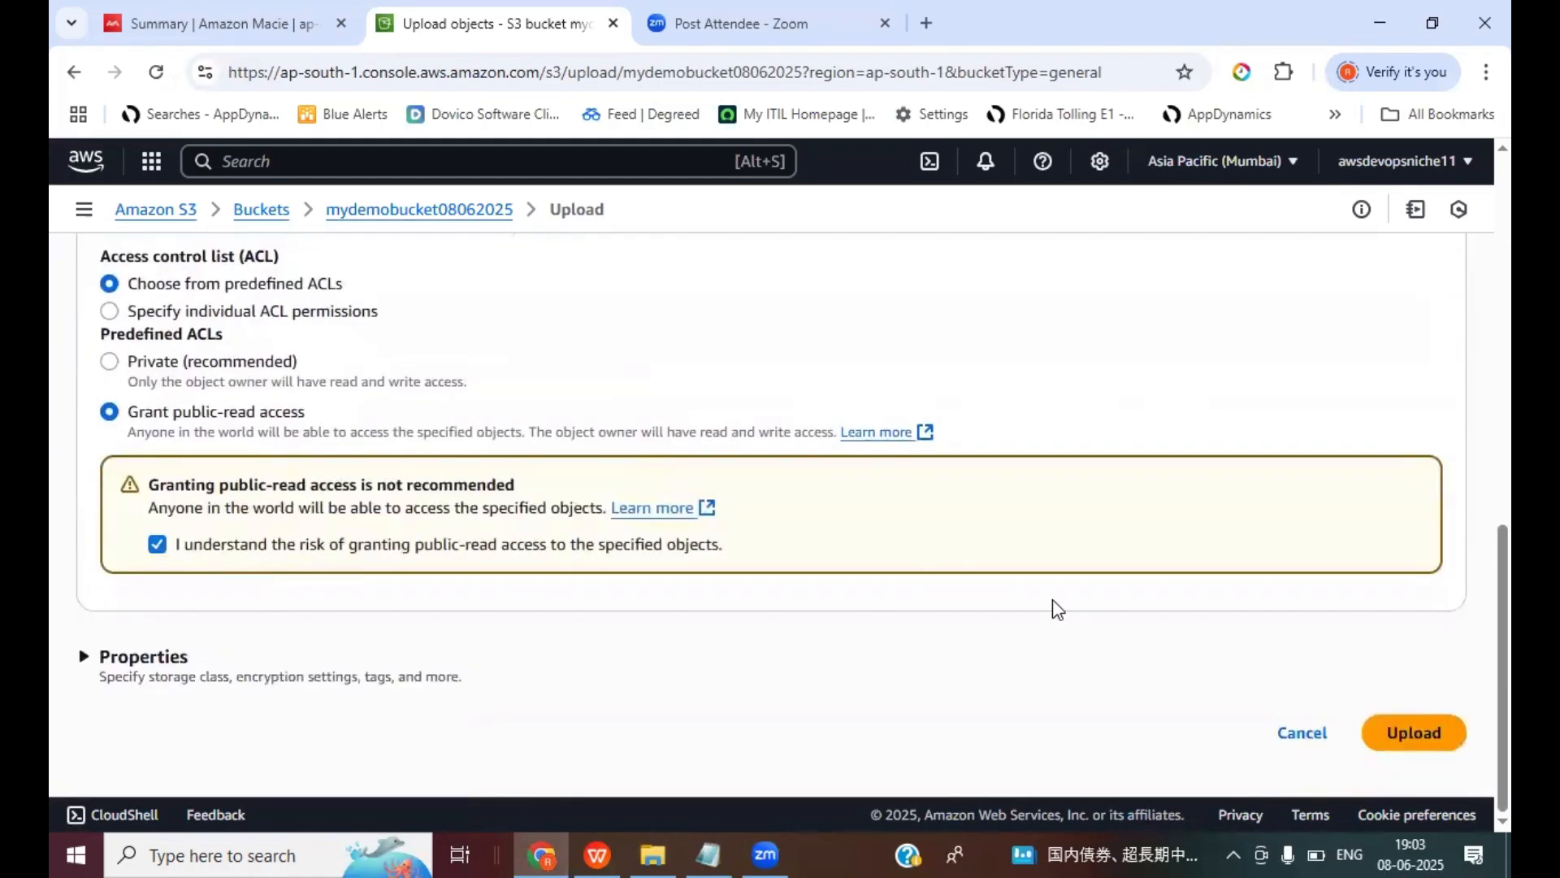
left_click(1414, 733)
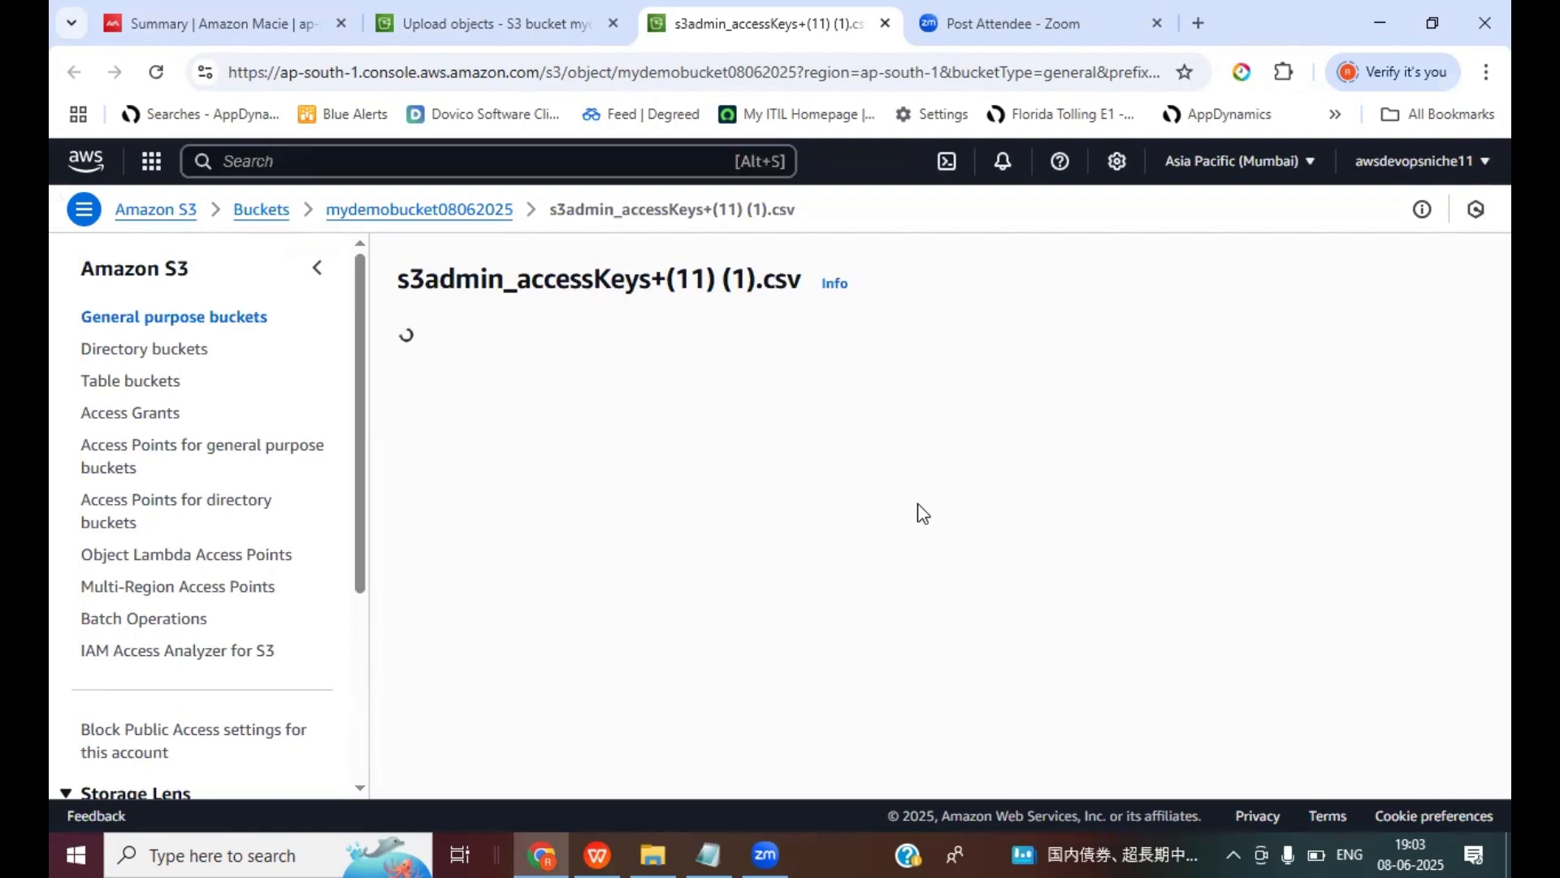
Open the uploaded CSV through its object URL and view the downloaded copy in WPS
scroll(1200, 533, "down", 1)
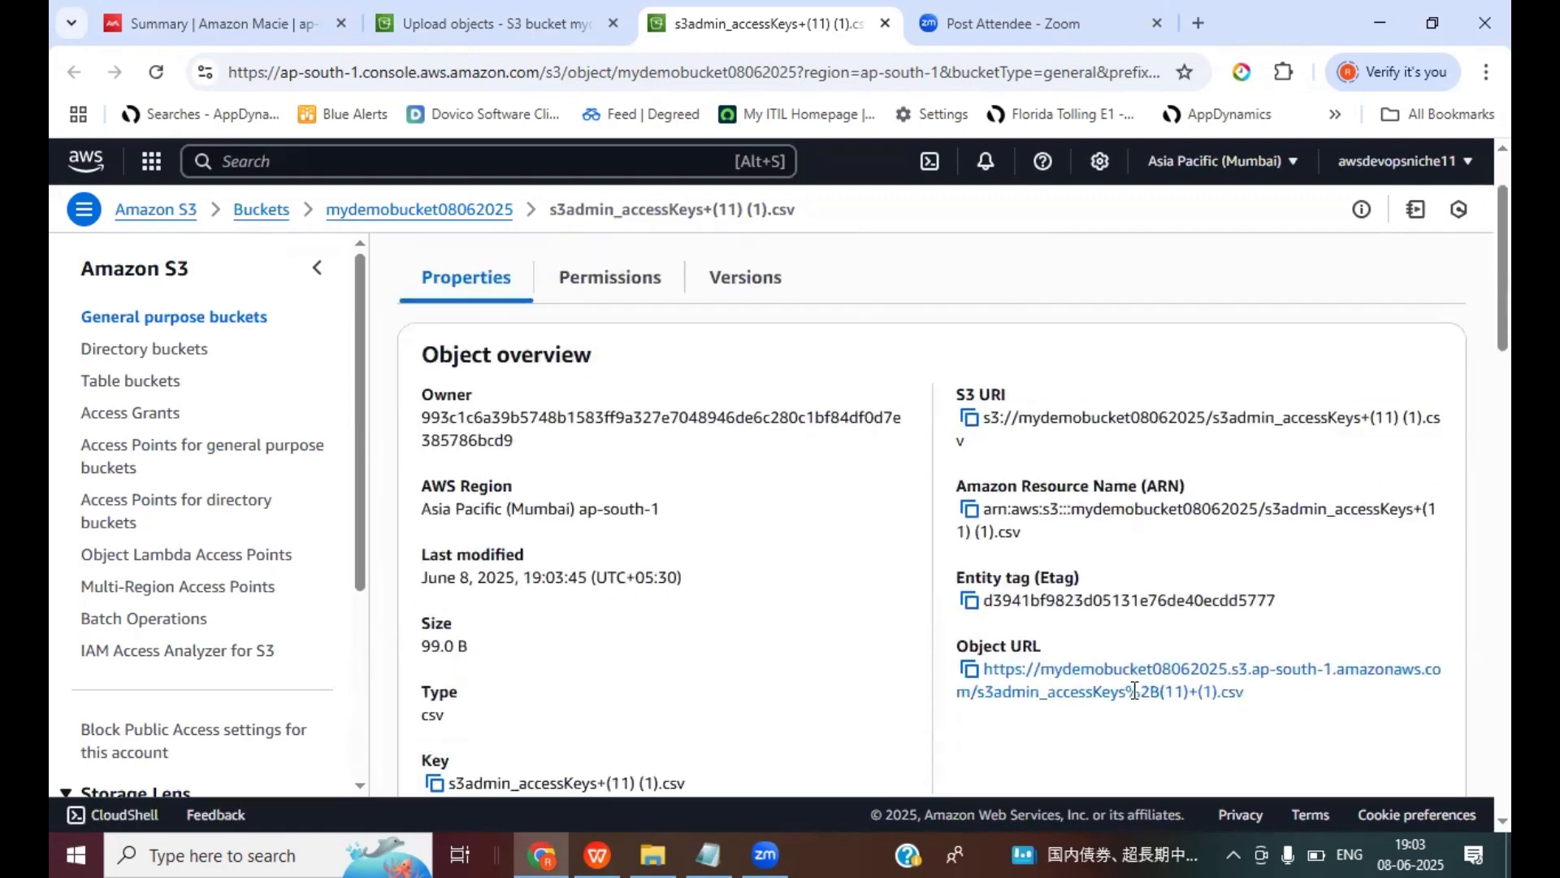
left_click(1022, 691)
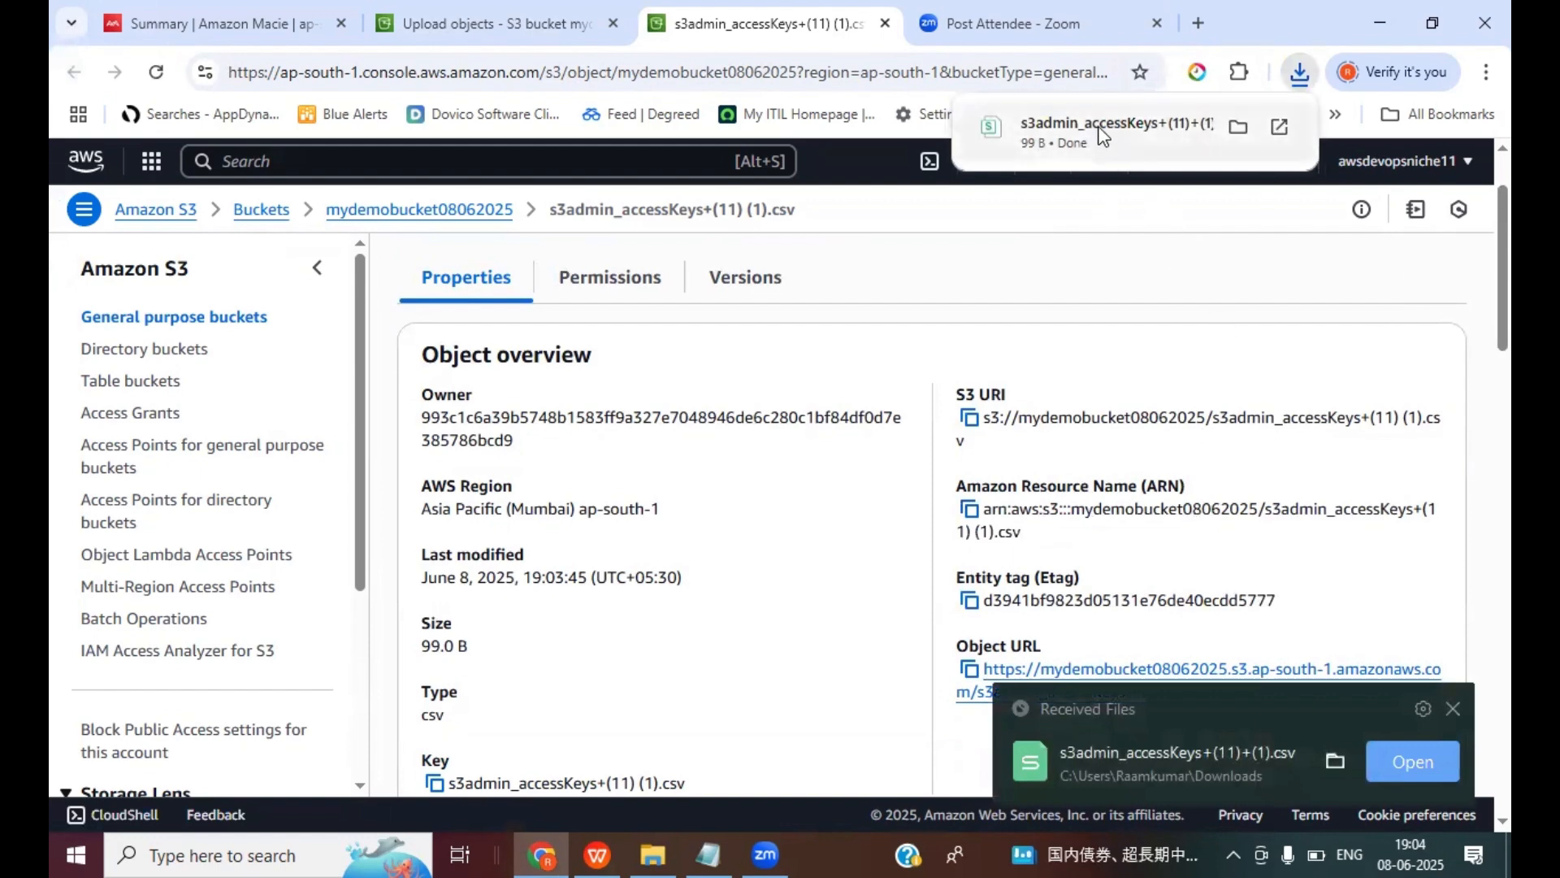
left_click(1399, 760)
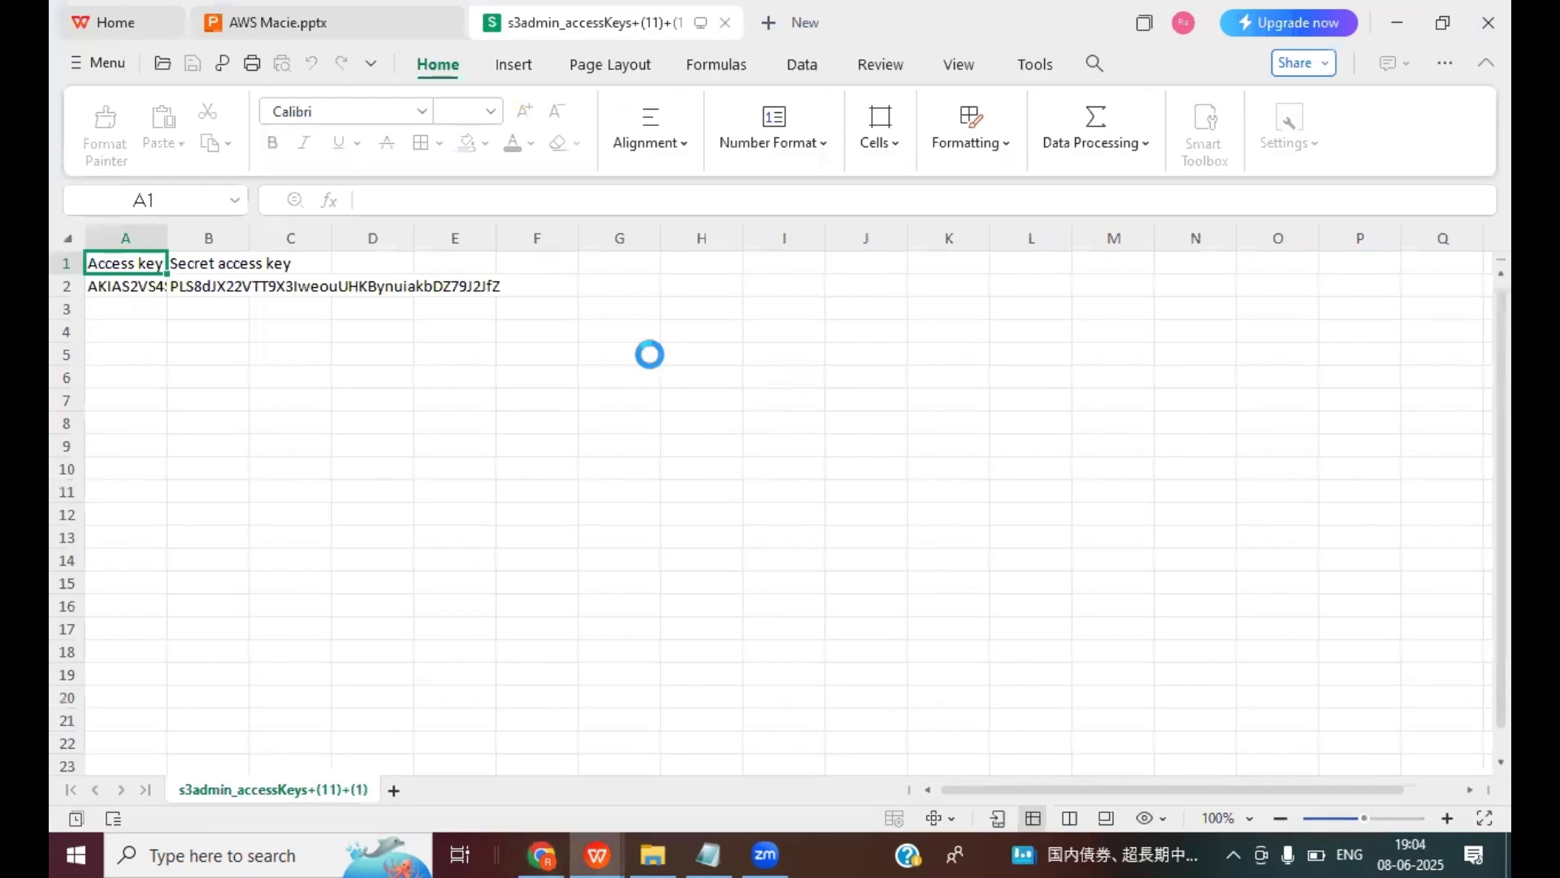
Widen columns A and B to fit the access key ID and secret access key, and select their values in row 2
left_click(146, 317)
left_click_drag(167, 237, 321, 237)
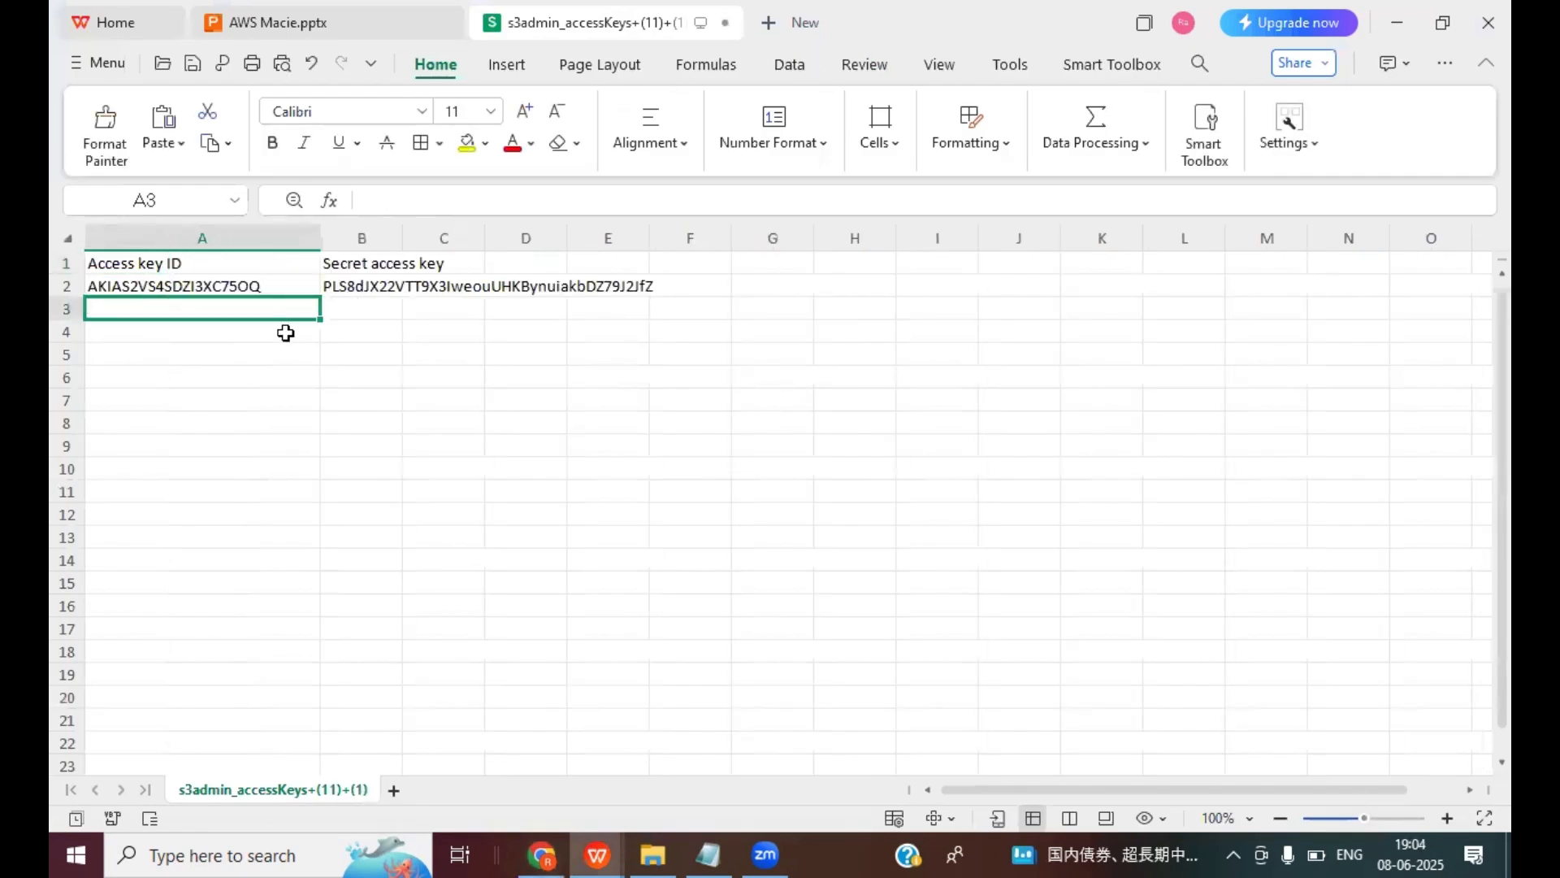
left_click(285, 331)
double_click(404, 238)
left_click_drag(222, 289, 411, 289)
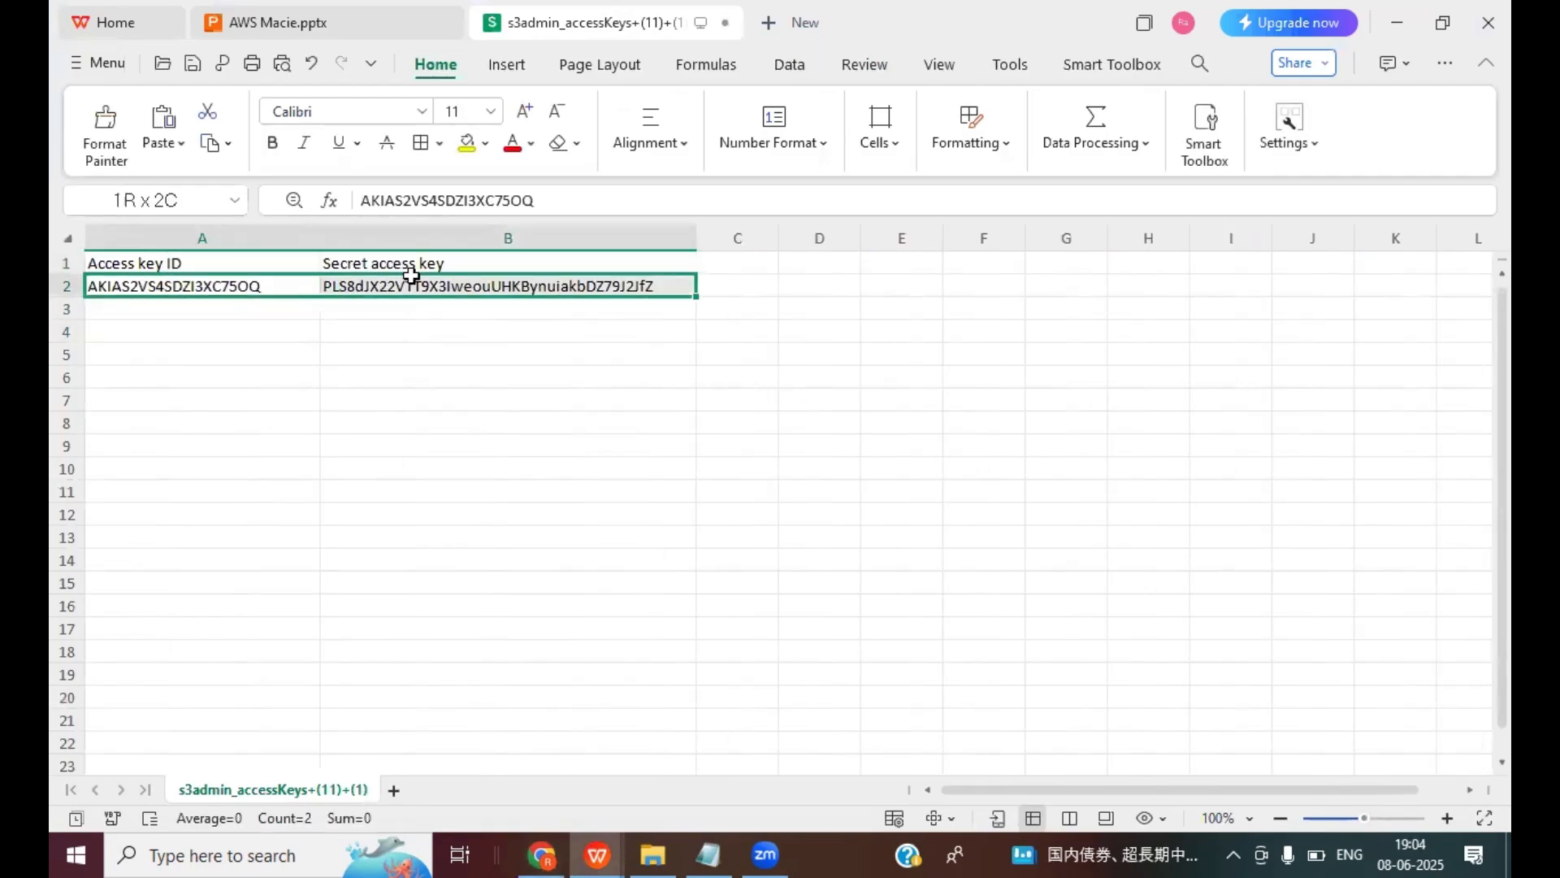
left_click(414, 285)
Switch to the AWS Macie.pptx presentation and temporarily highlight lab steps 3 and 4 on the Macie LAB Demo slide
left_click(542, 854)
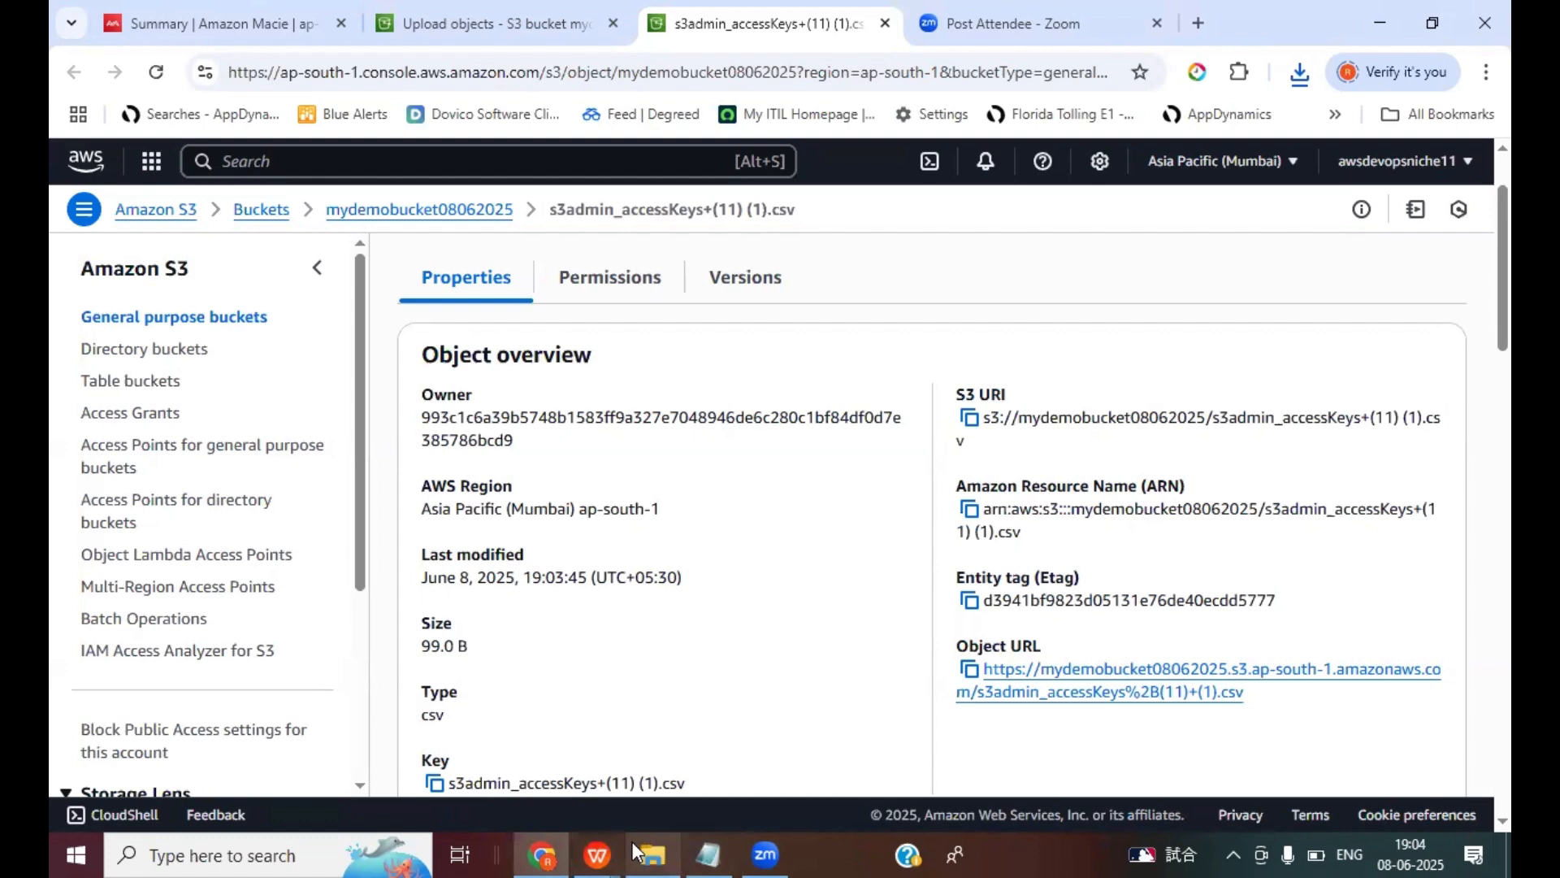
mouse_move(611, 845)
left_click(399, 754)
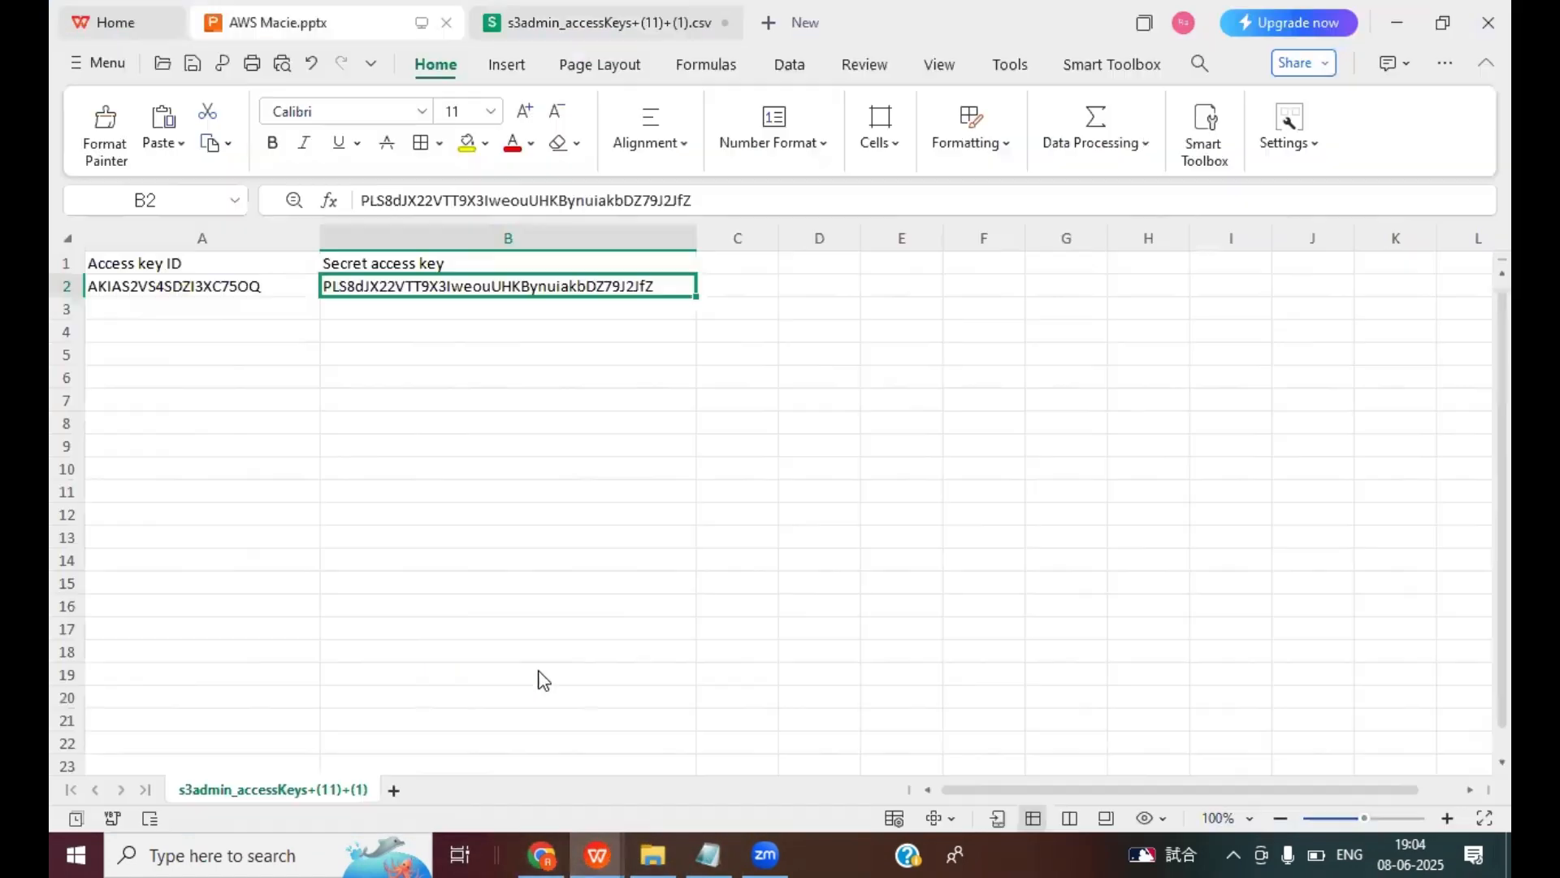
left_click_drag(437, 405, 965, 407)
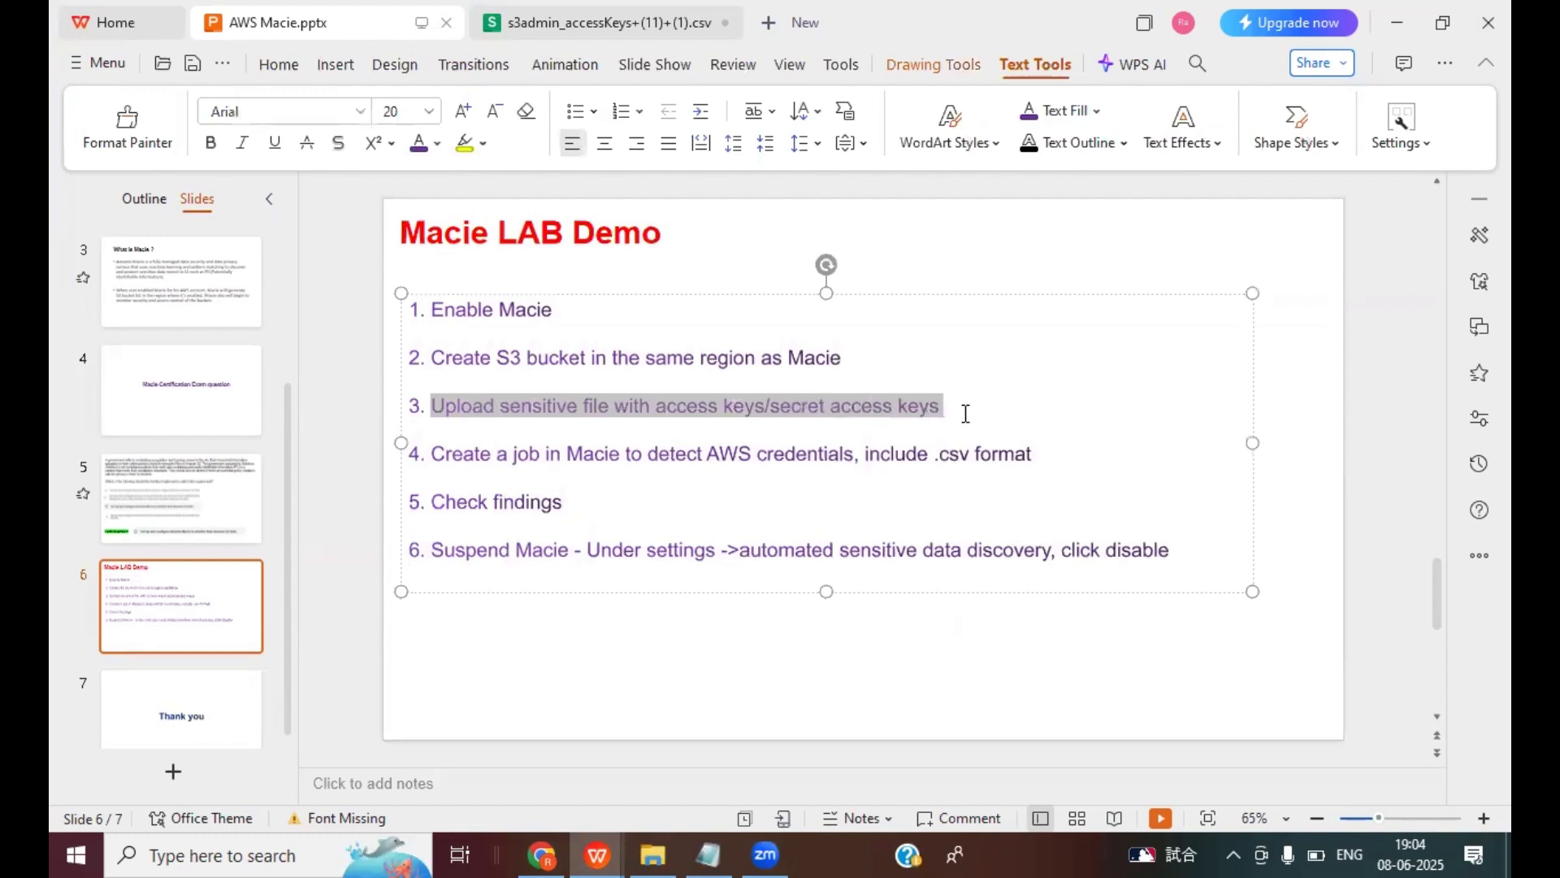
left_click(1333, 499)
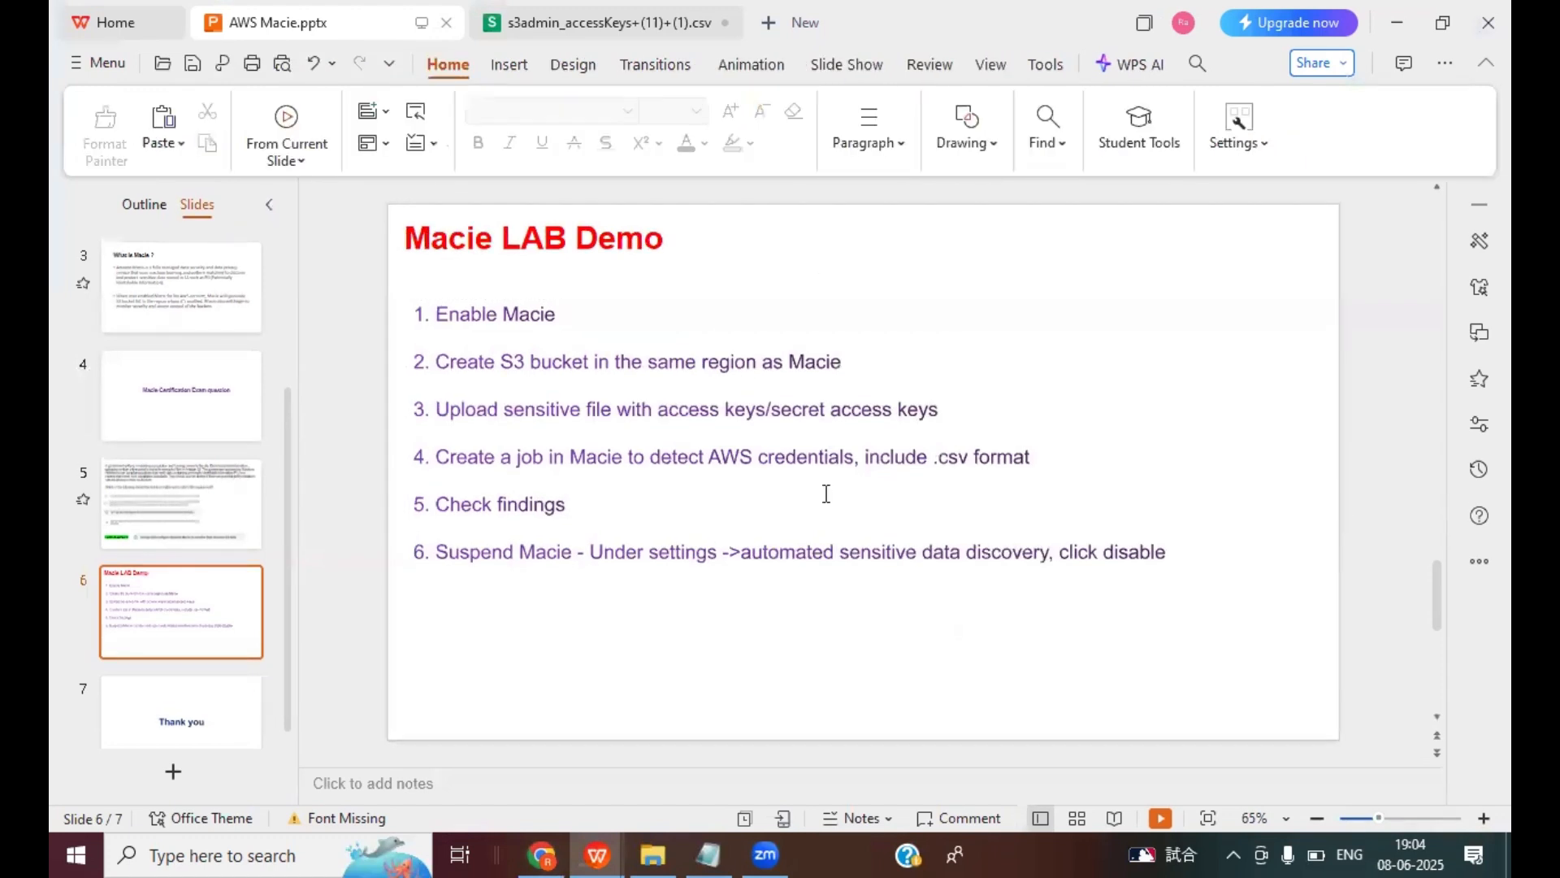
left_click_drag(439, 453, 1308, 528)
left_click(1256, 709)
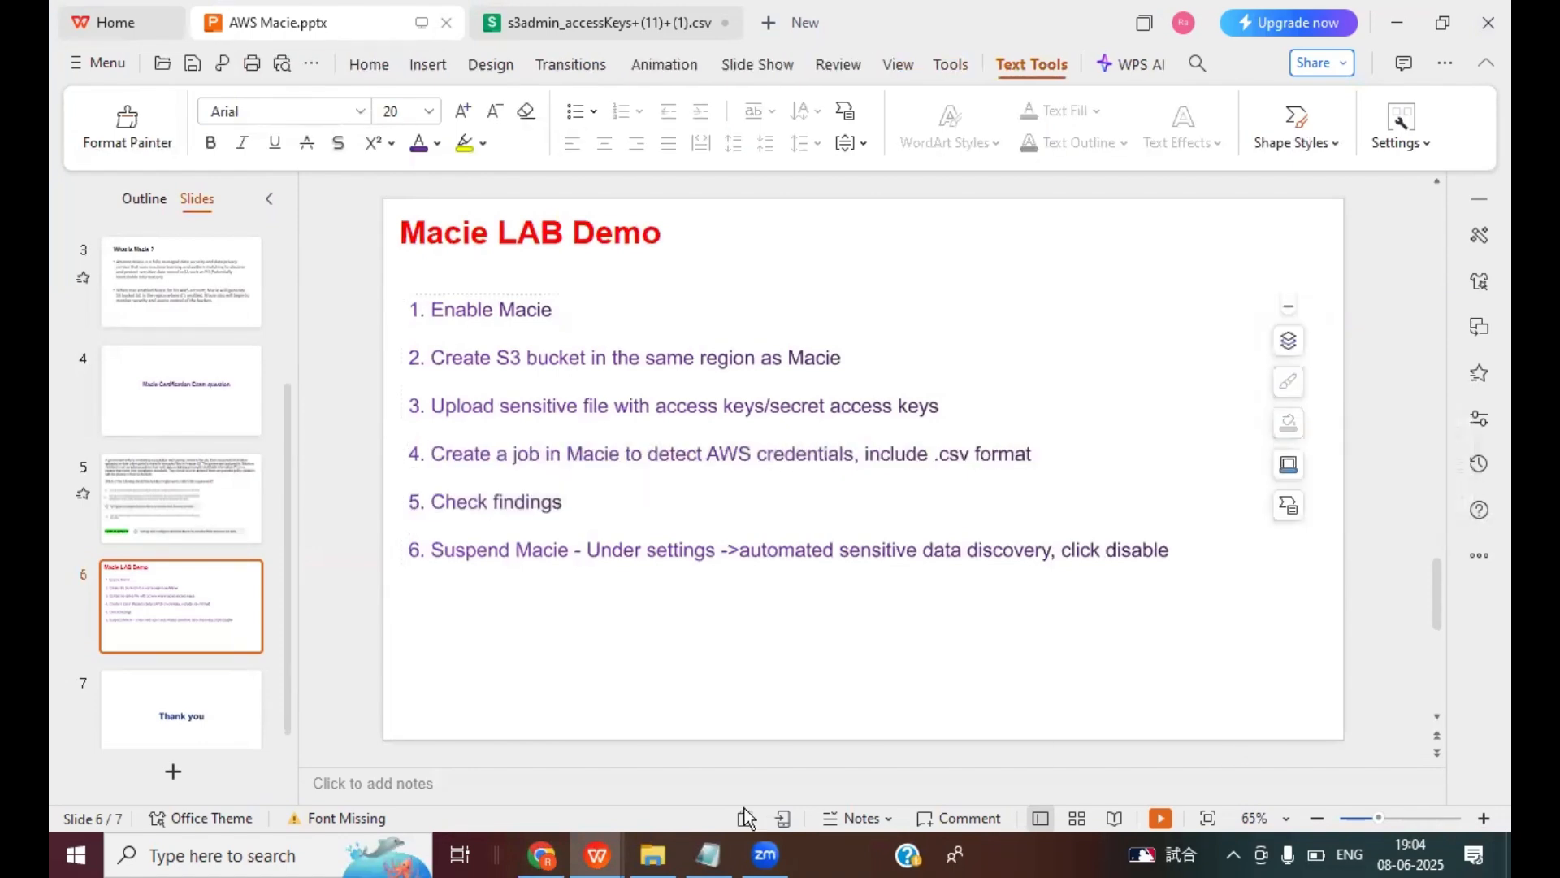
Switch back to Chrome, dismiss the discovery results repository notice on the Amazon Macie Jobs page and start creating a job
left_click(542, 855)
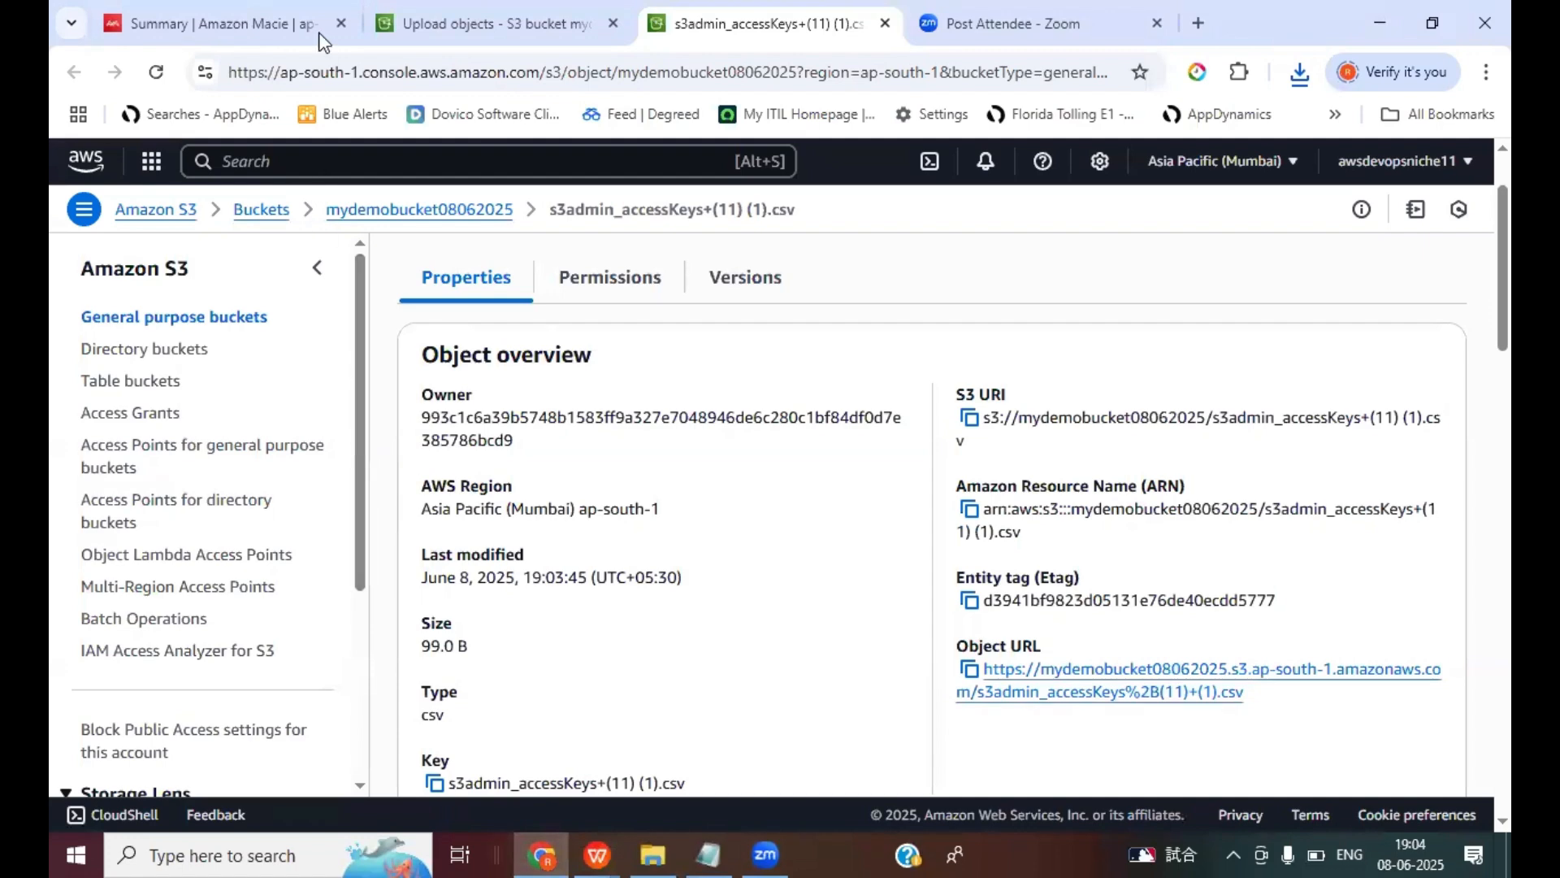
left_click(277, 23)
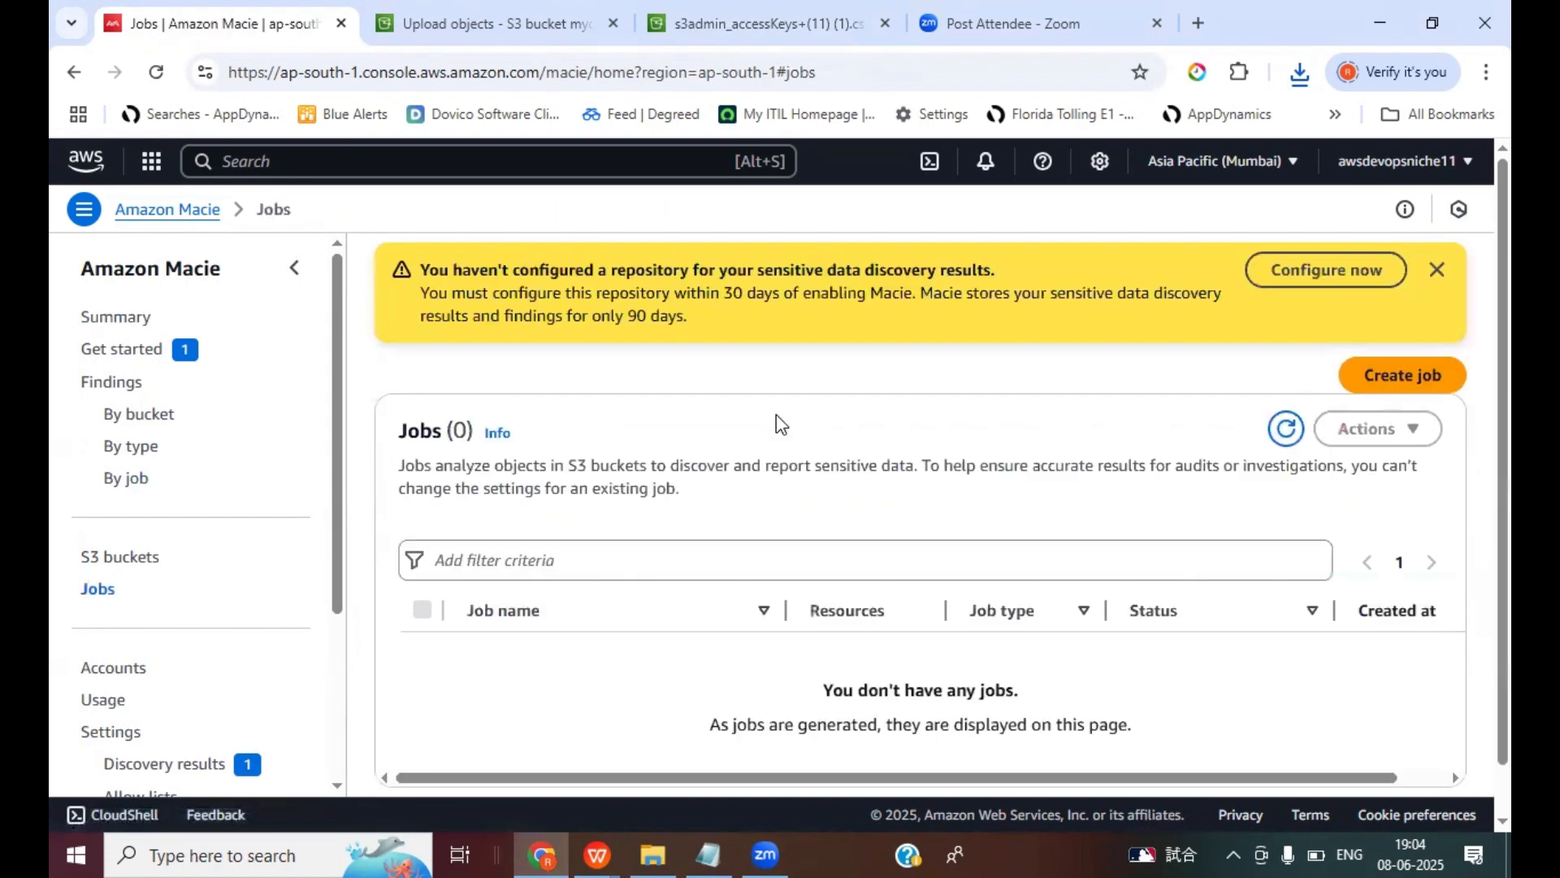
left_click(1436, 269)
left_click(1403, 269)
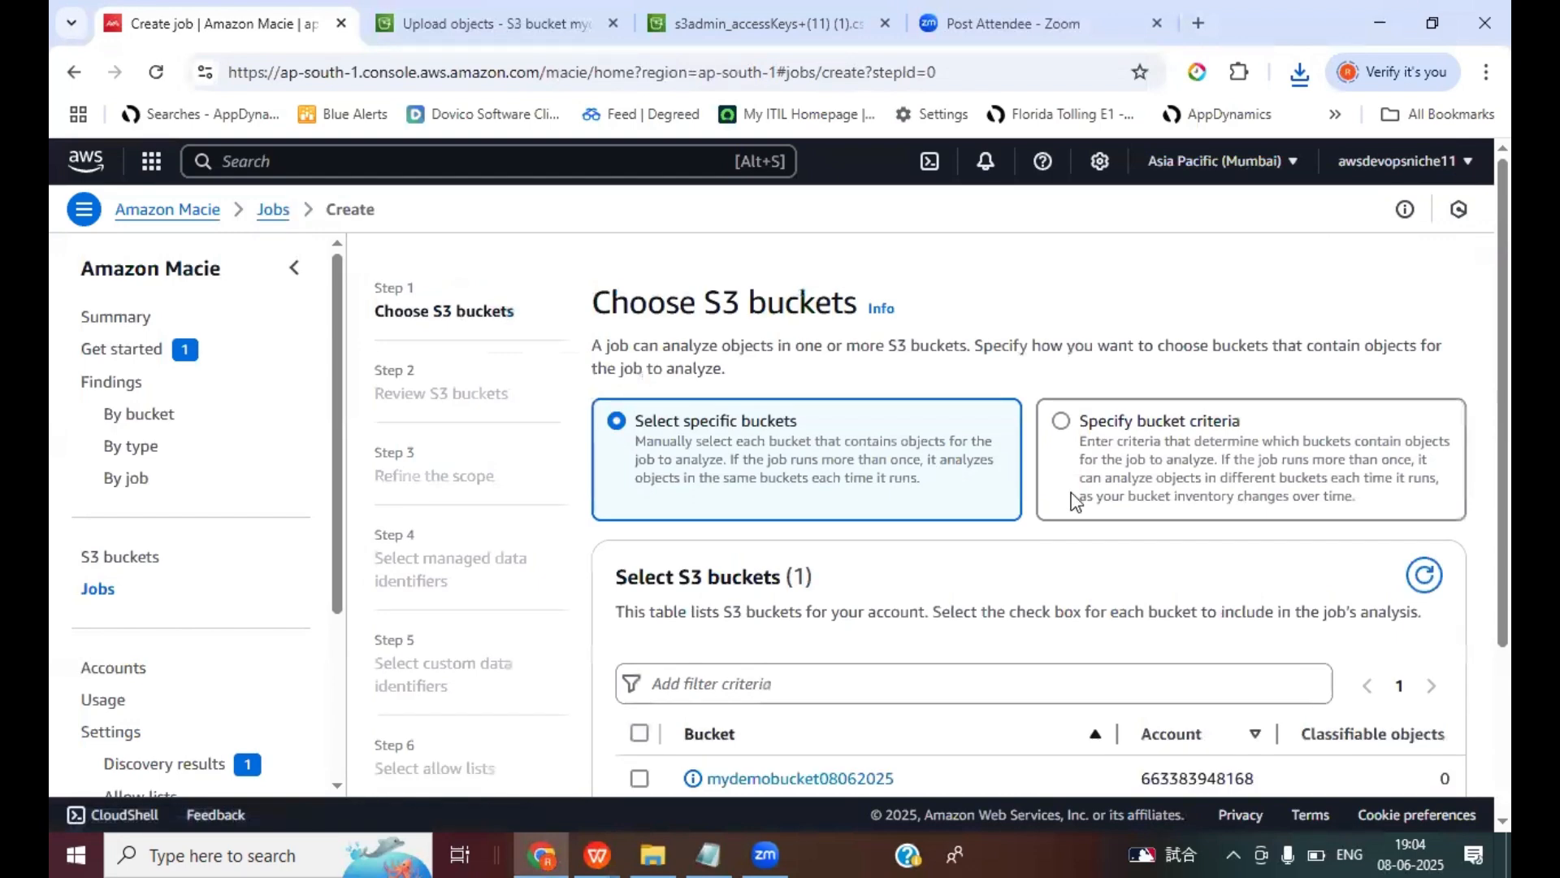
Select the specific bucket mydemobucket08062025 for the job and continue past the bucket review to the scope settings
scroll(1054, 484, "down", 3)
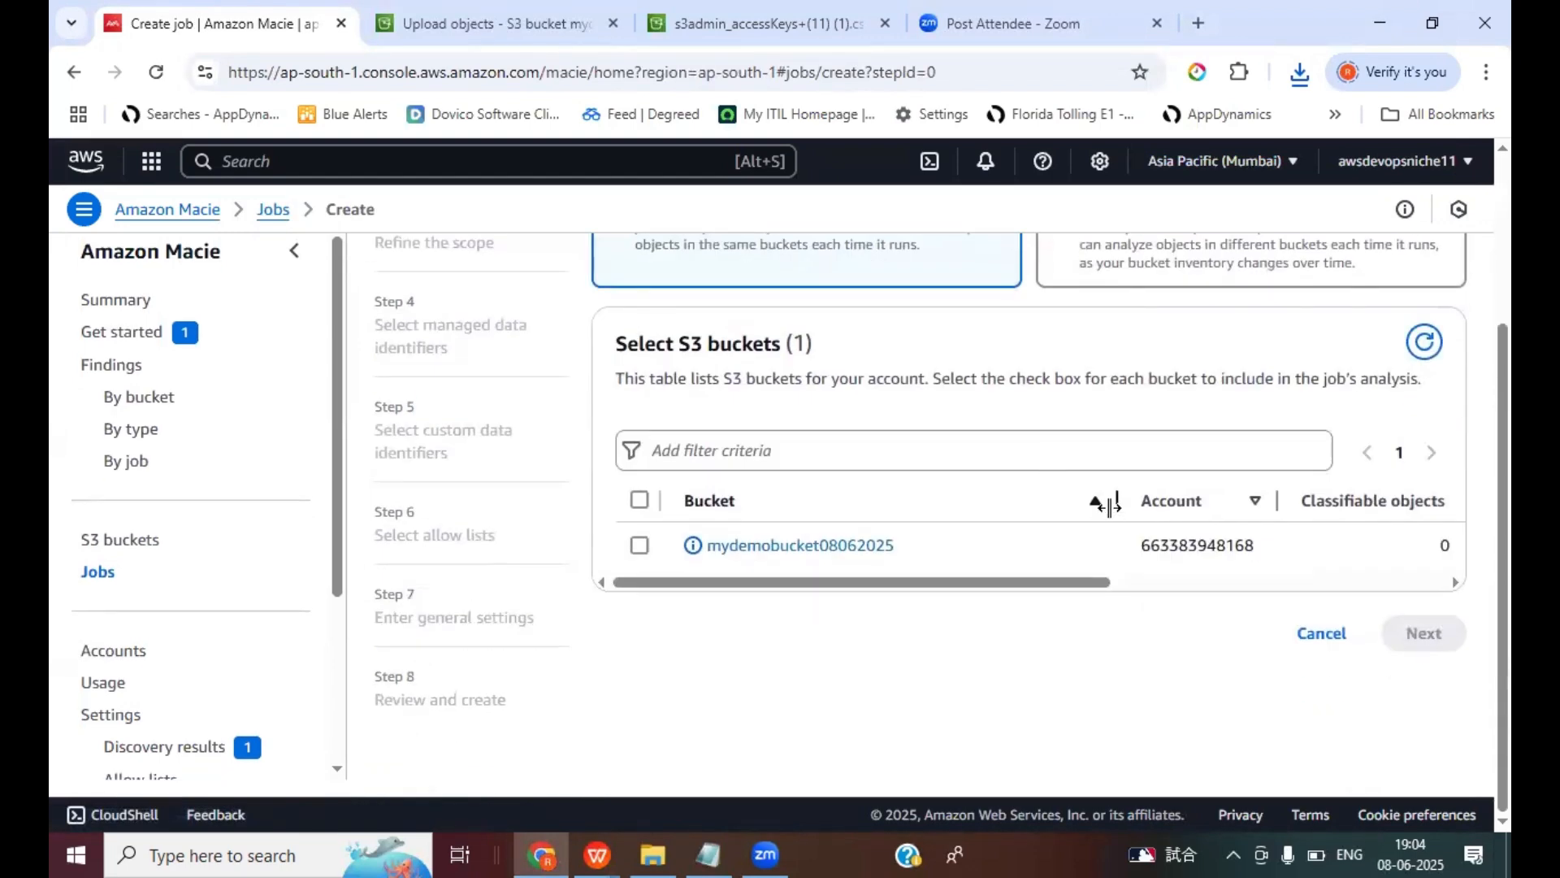
scroll(1108, 521, "up", 1)
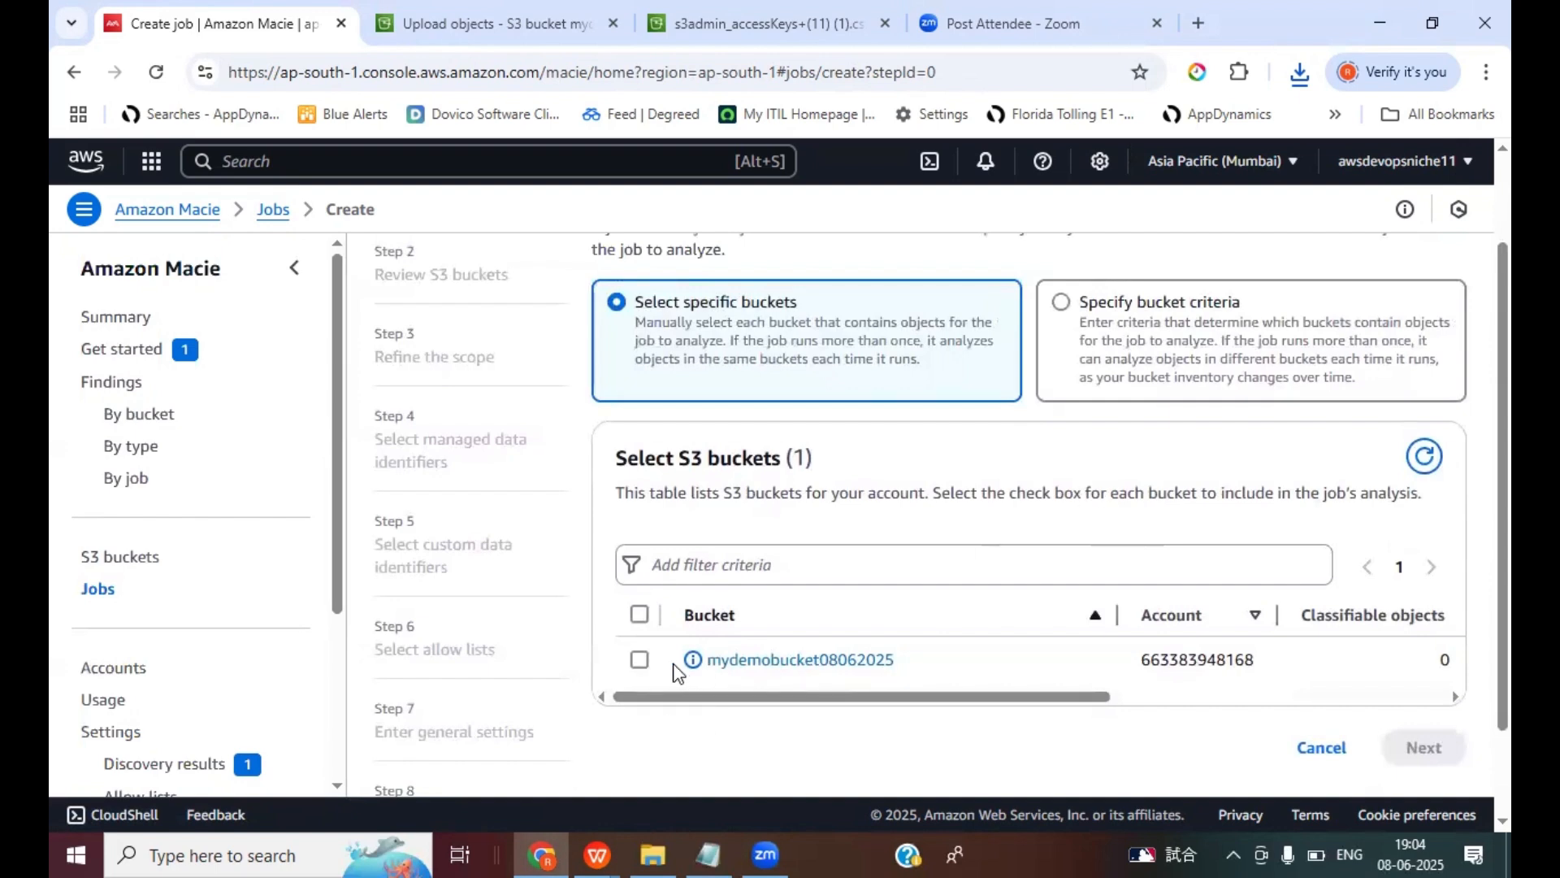
left_click(640, 659)
scroll(1057, 618, "down", 1)
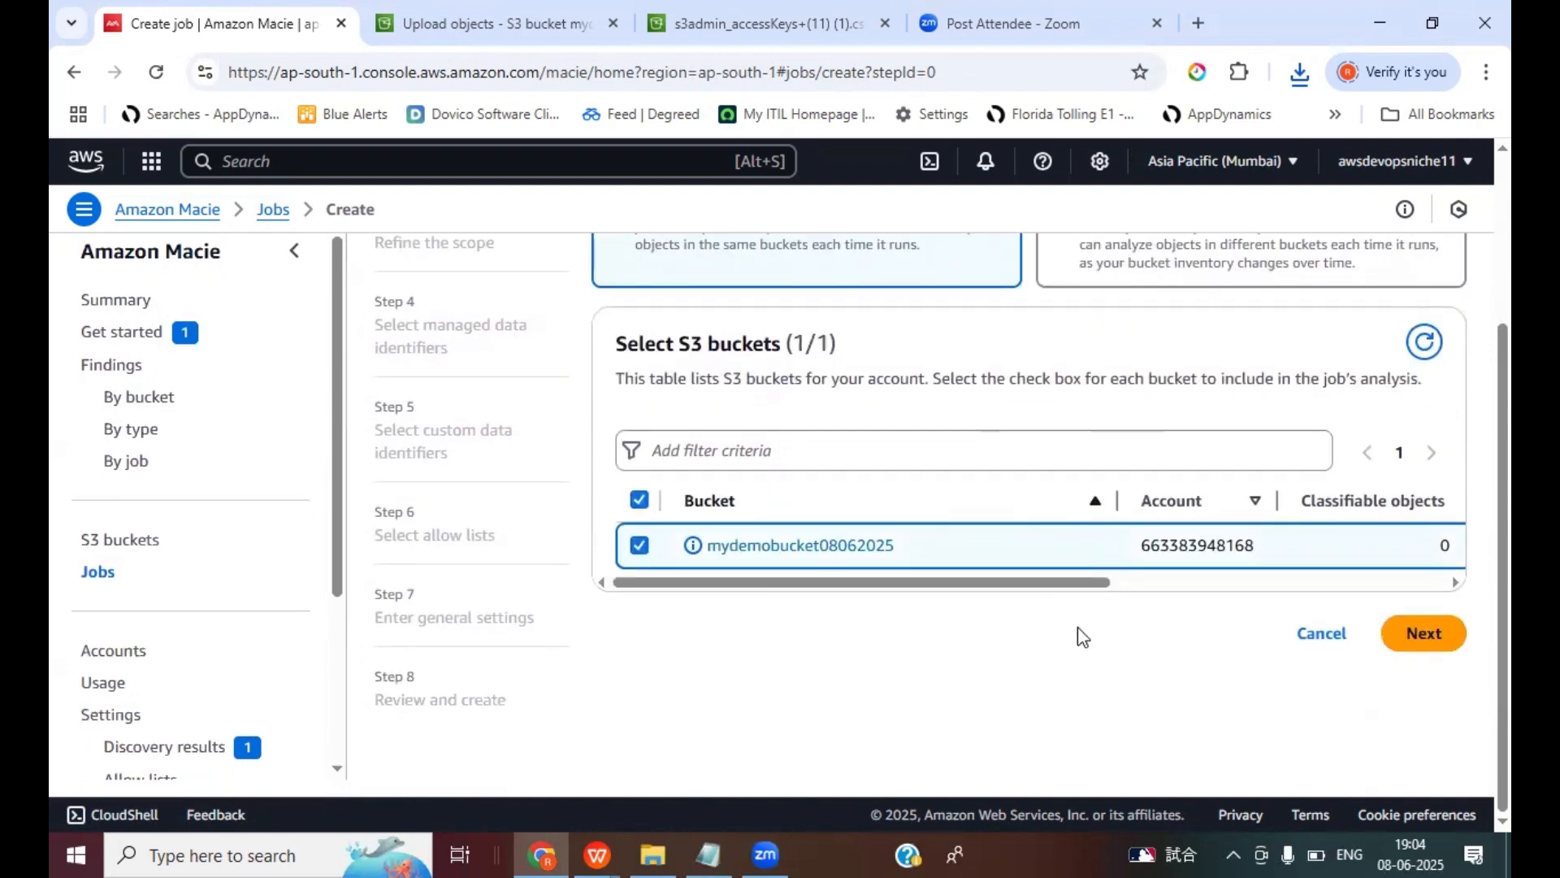
left_click(1420, 646)
scroll(1262, 481, "down", 2)
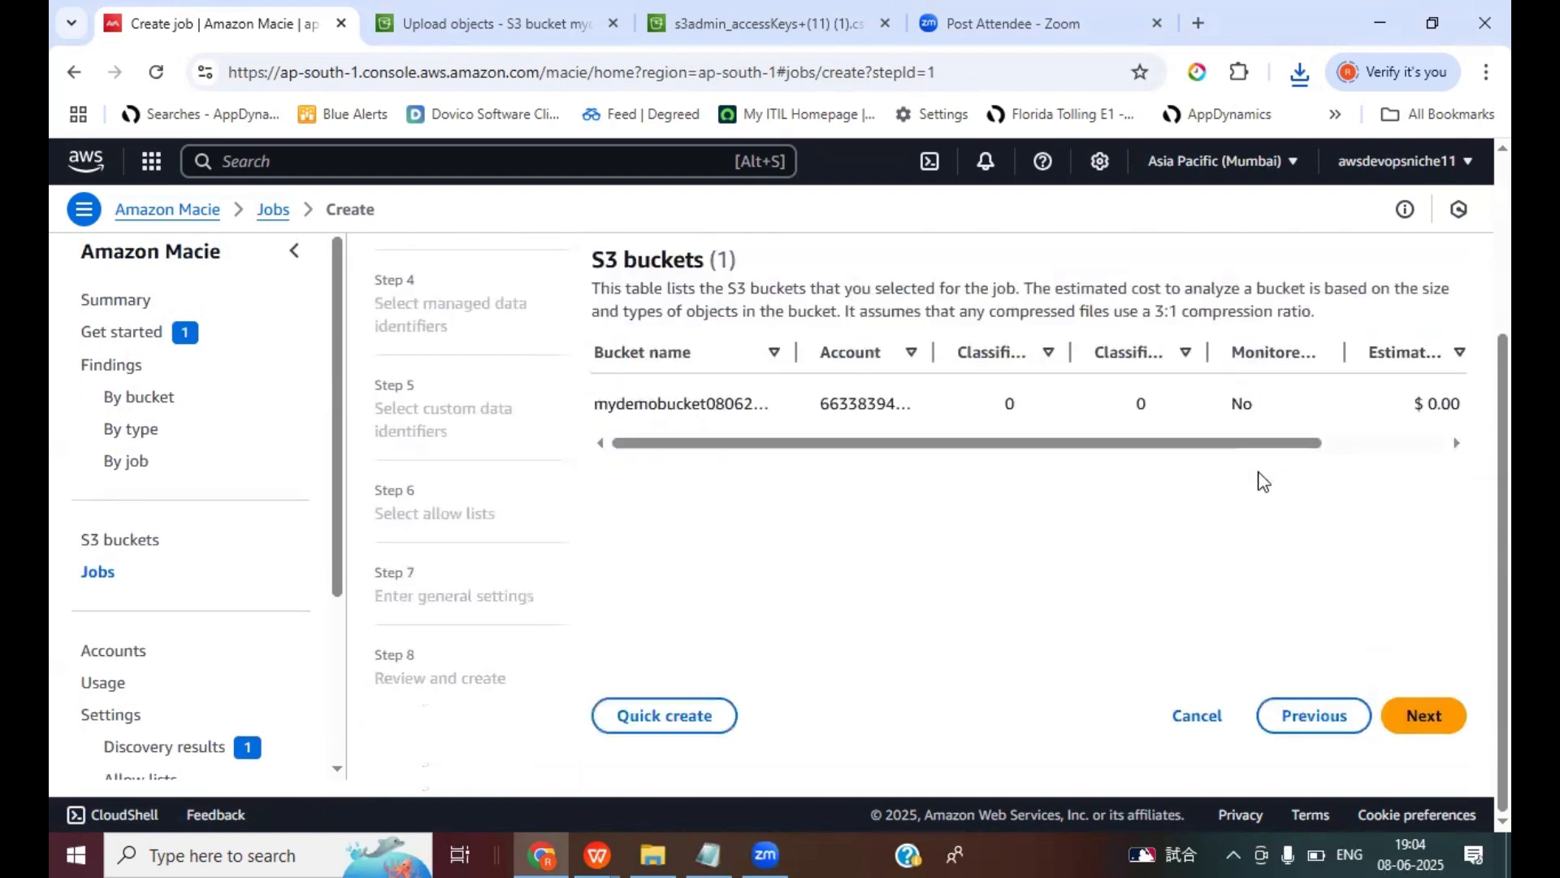
left_click(1419, 732)
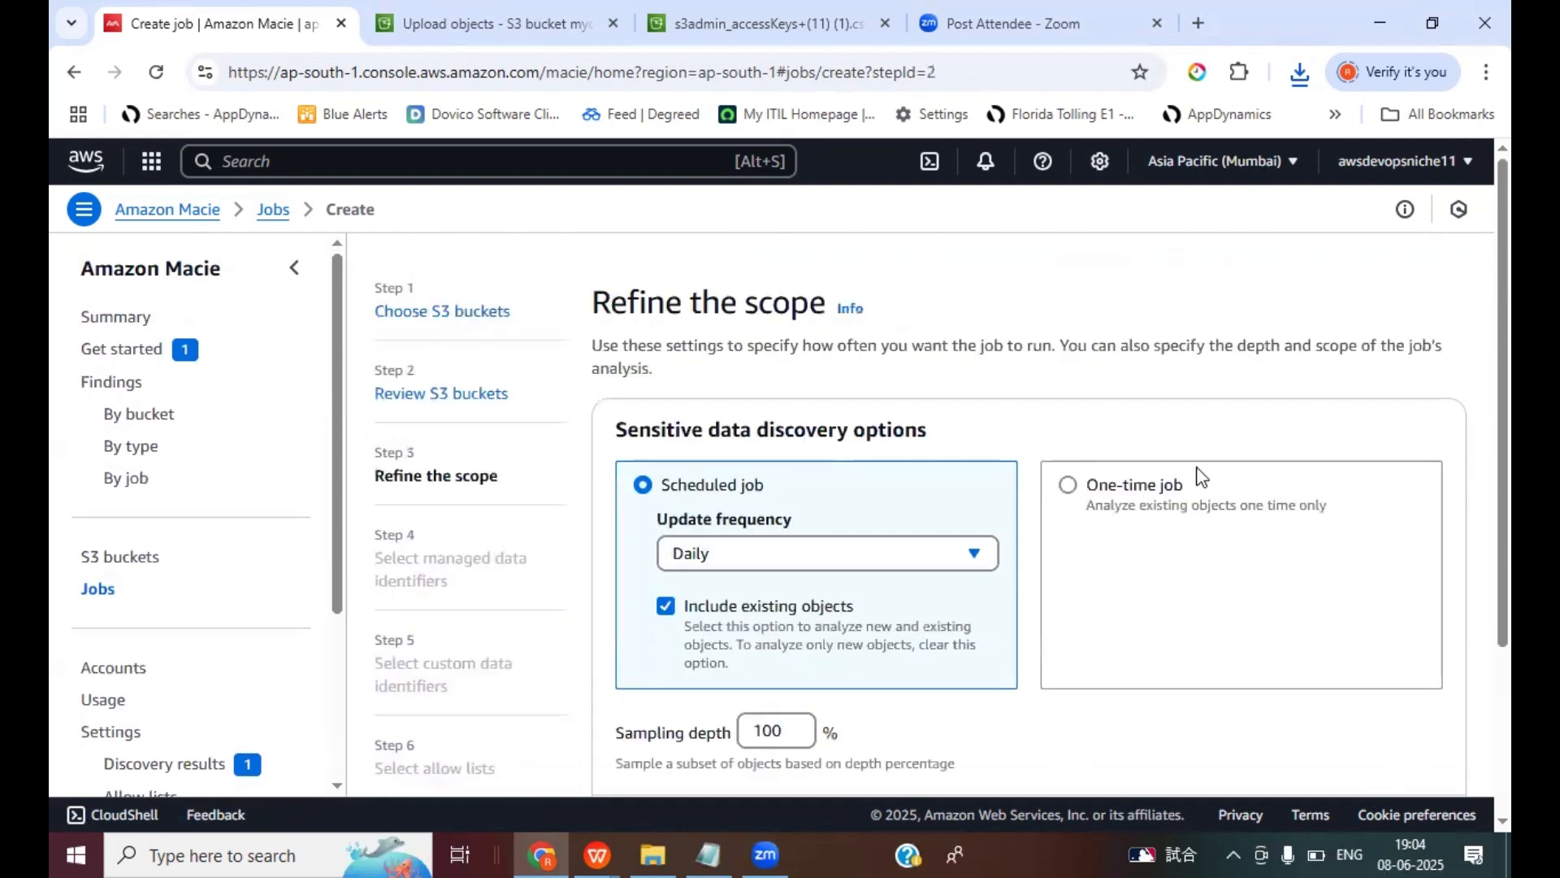
Set the discovery job to run as a one-time job and expand its additional settings for file name extension criteria
scroll(1212, 471, "down", 2)
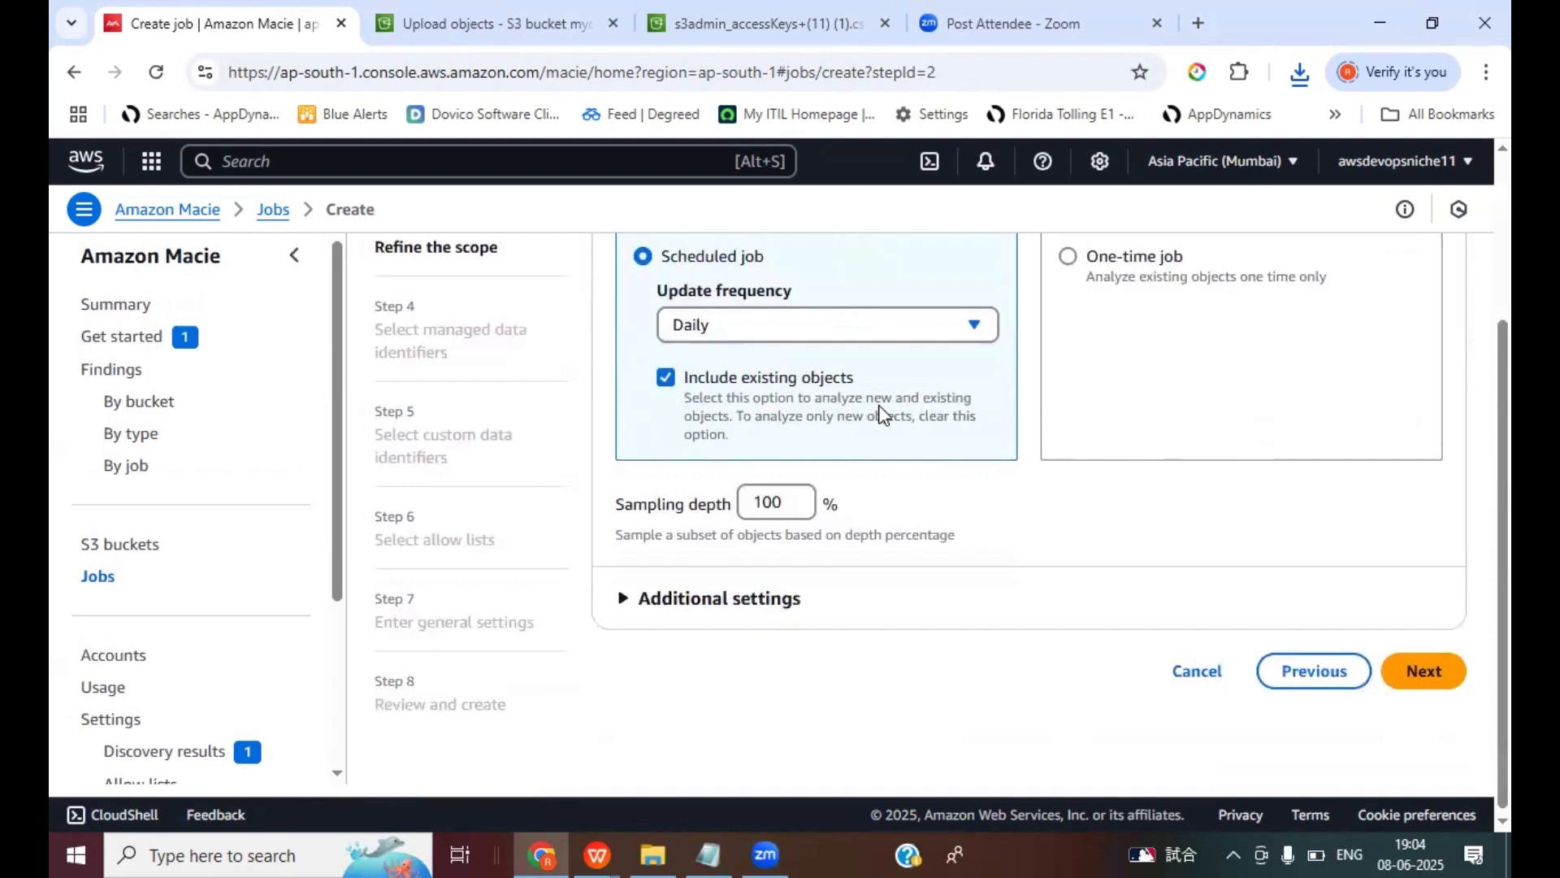
left_click(773, 331)
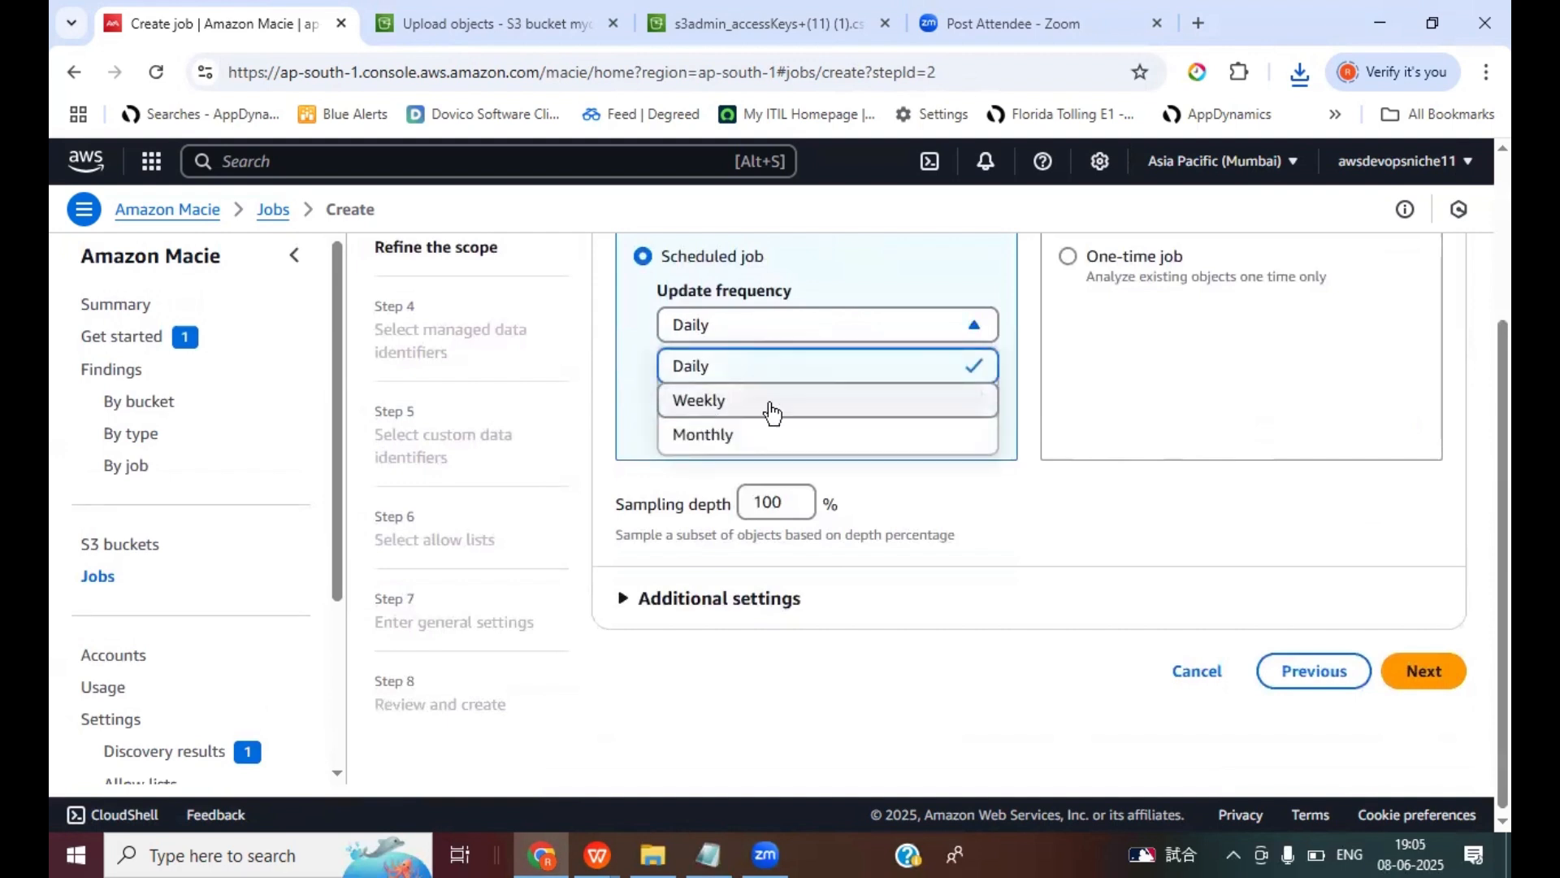
left_click(1171, 320)
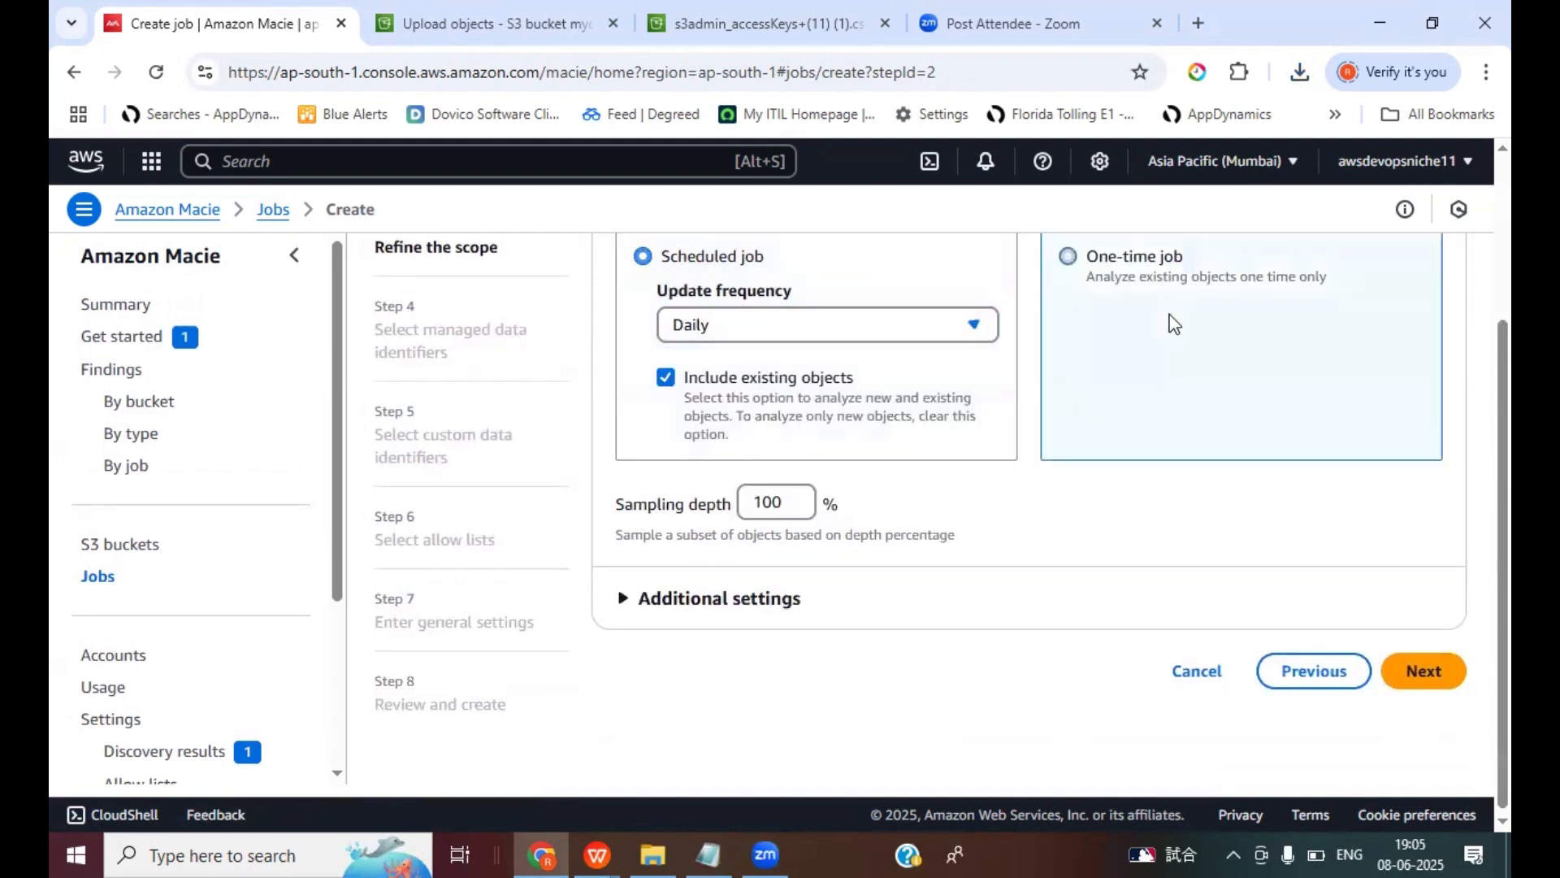
left_click(623, 599)
scroll(943, 606, "down", 3)
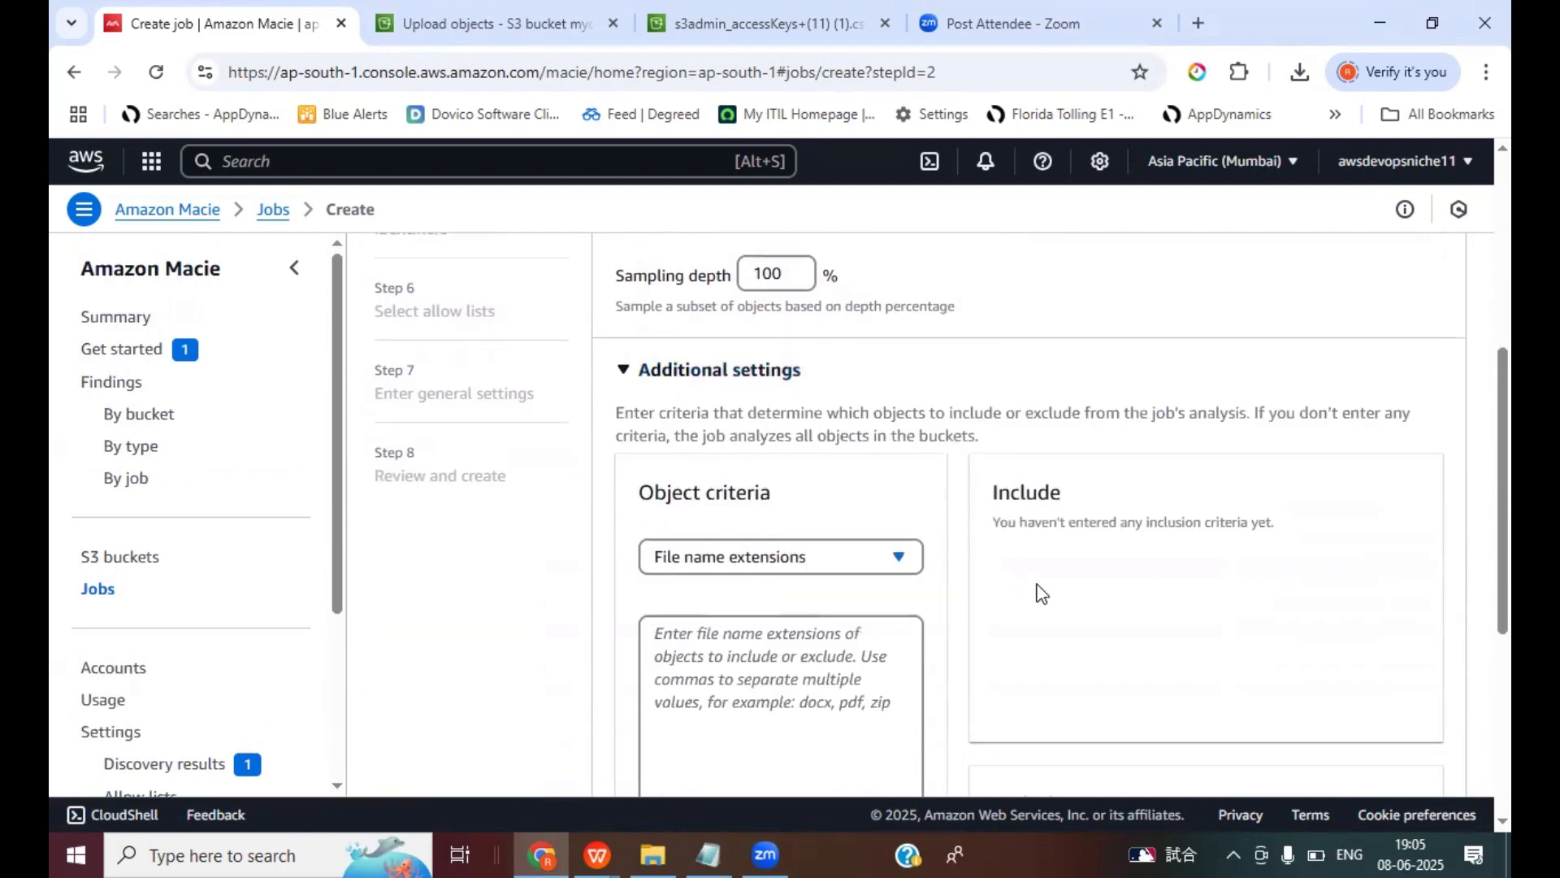
scroll(1040, 589, "down", 3)
left_click(737, 431)
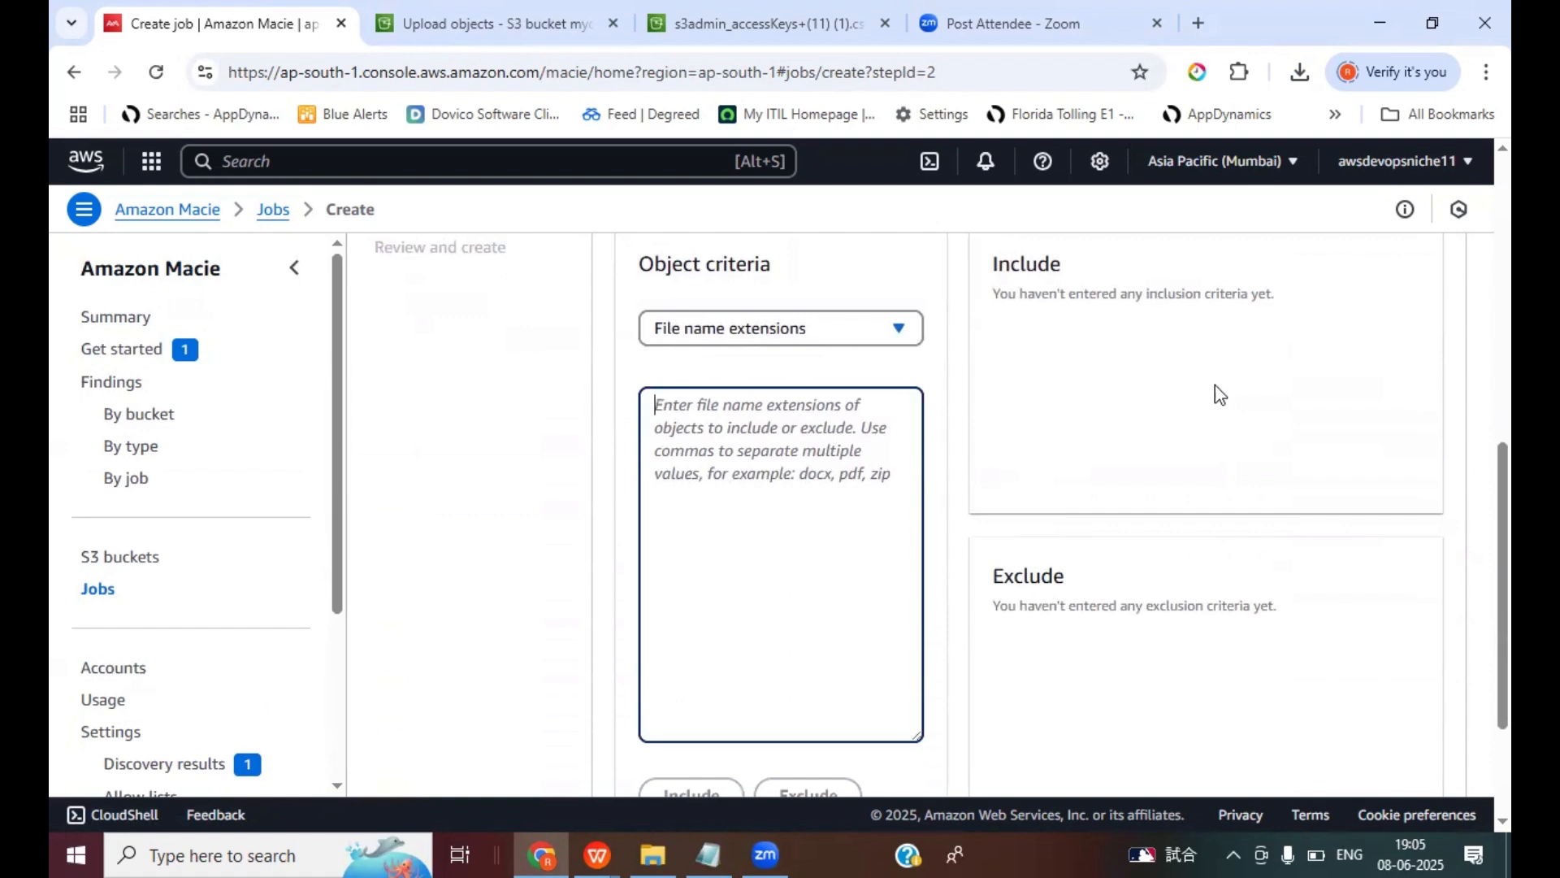
Check the uploaded file's full name and extension in the S3 upload results, then return to the Macie job
left_click(495, 24)
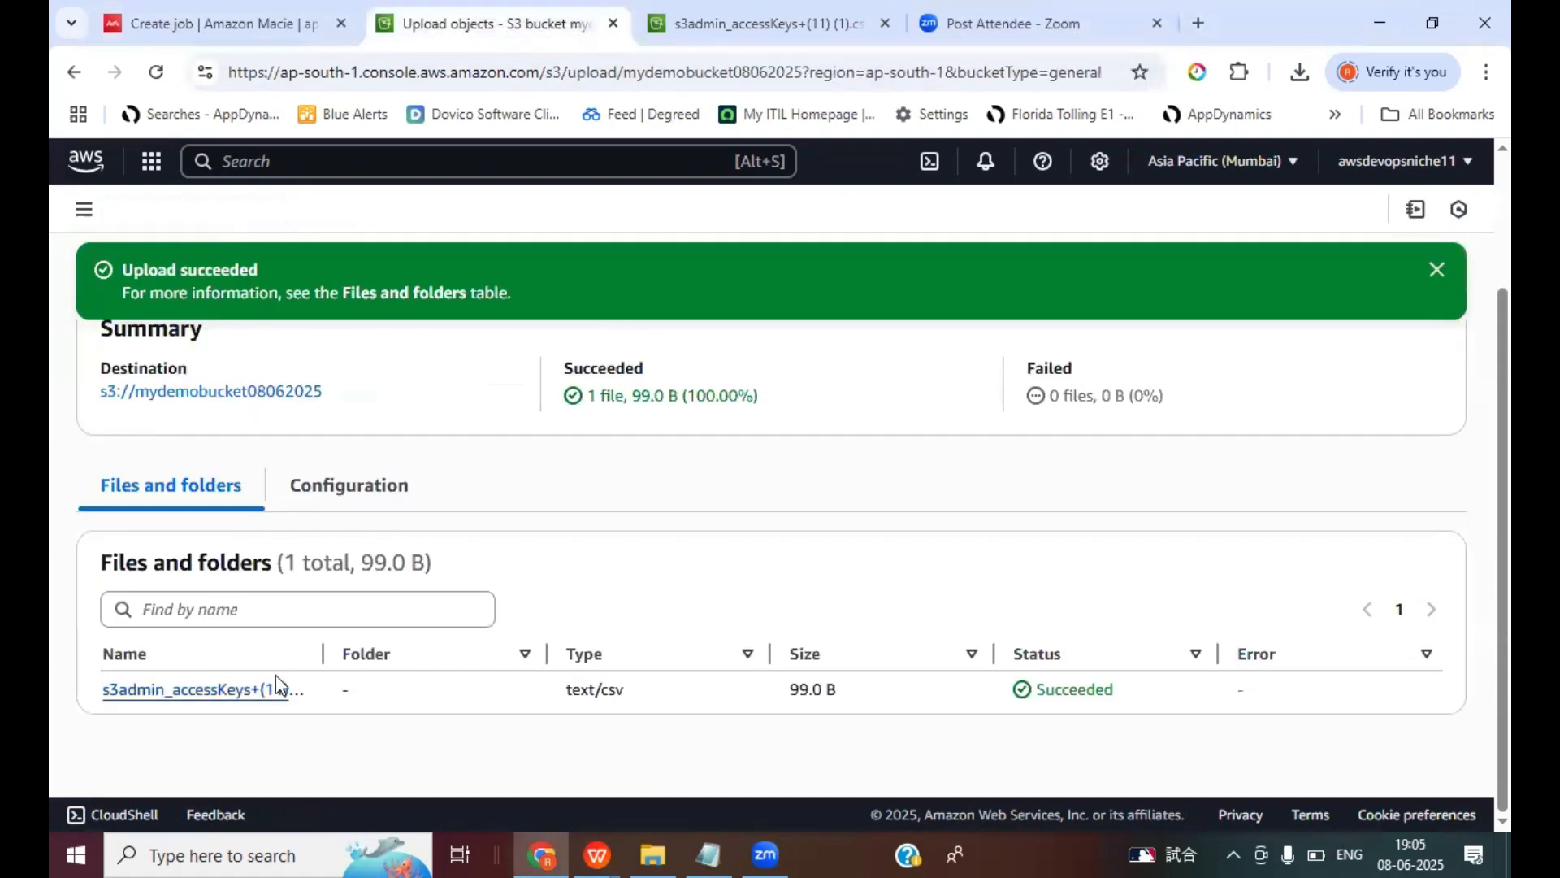
left_click_drag(321, 646, 661, 648)
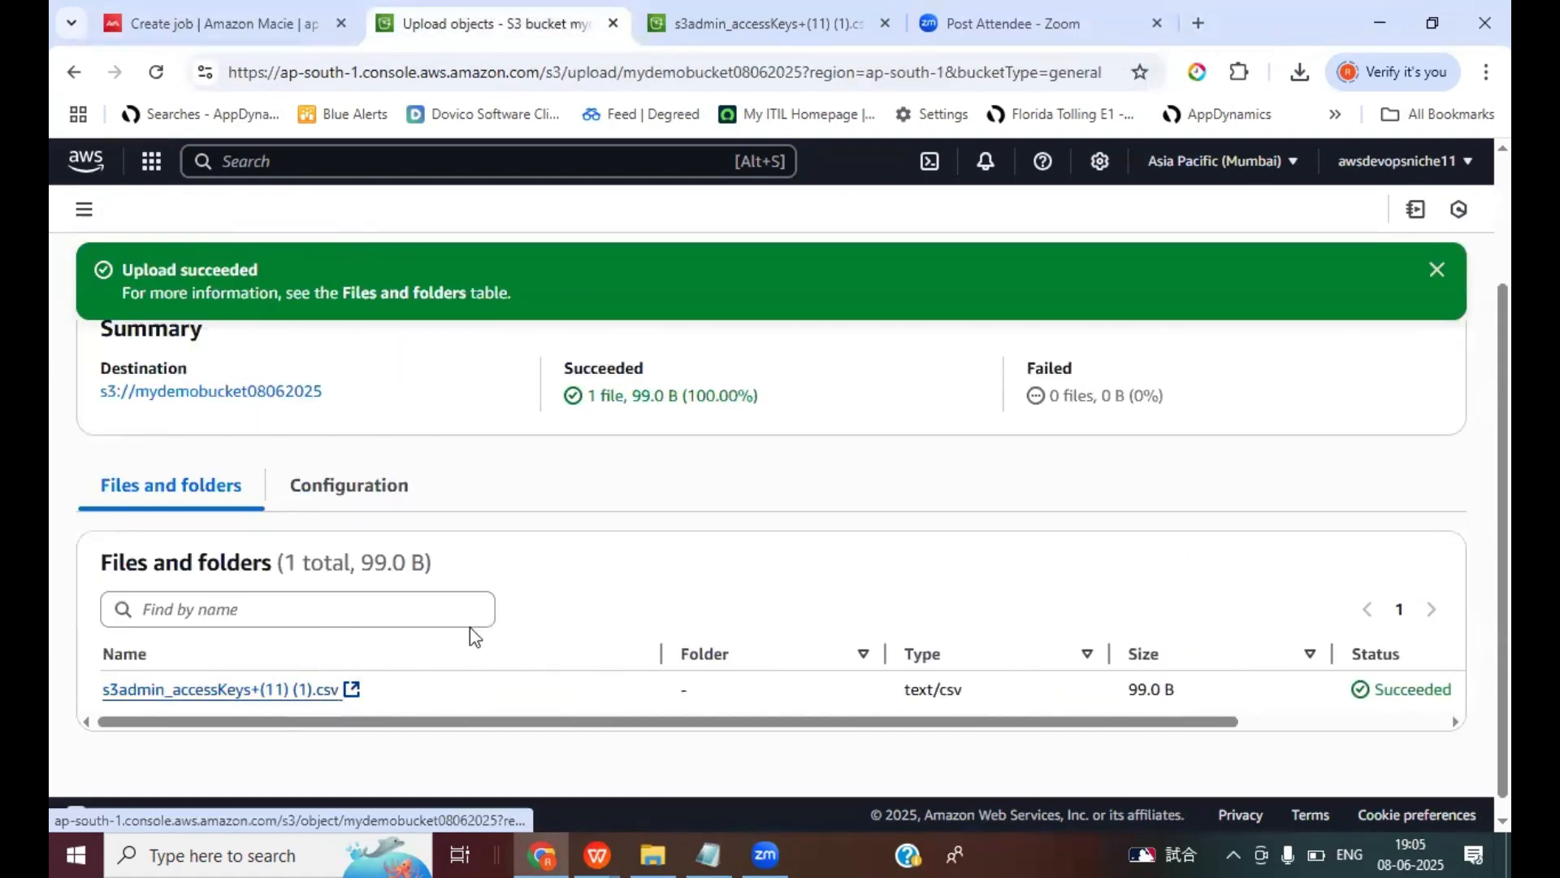
left_click(244, 24)
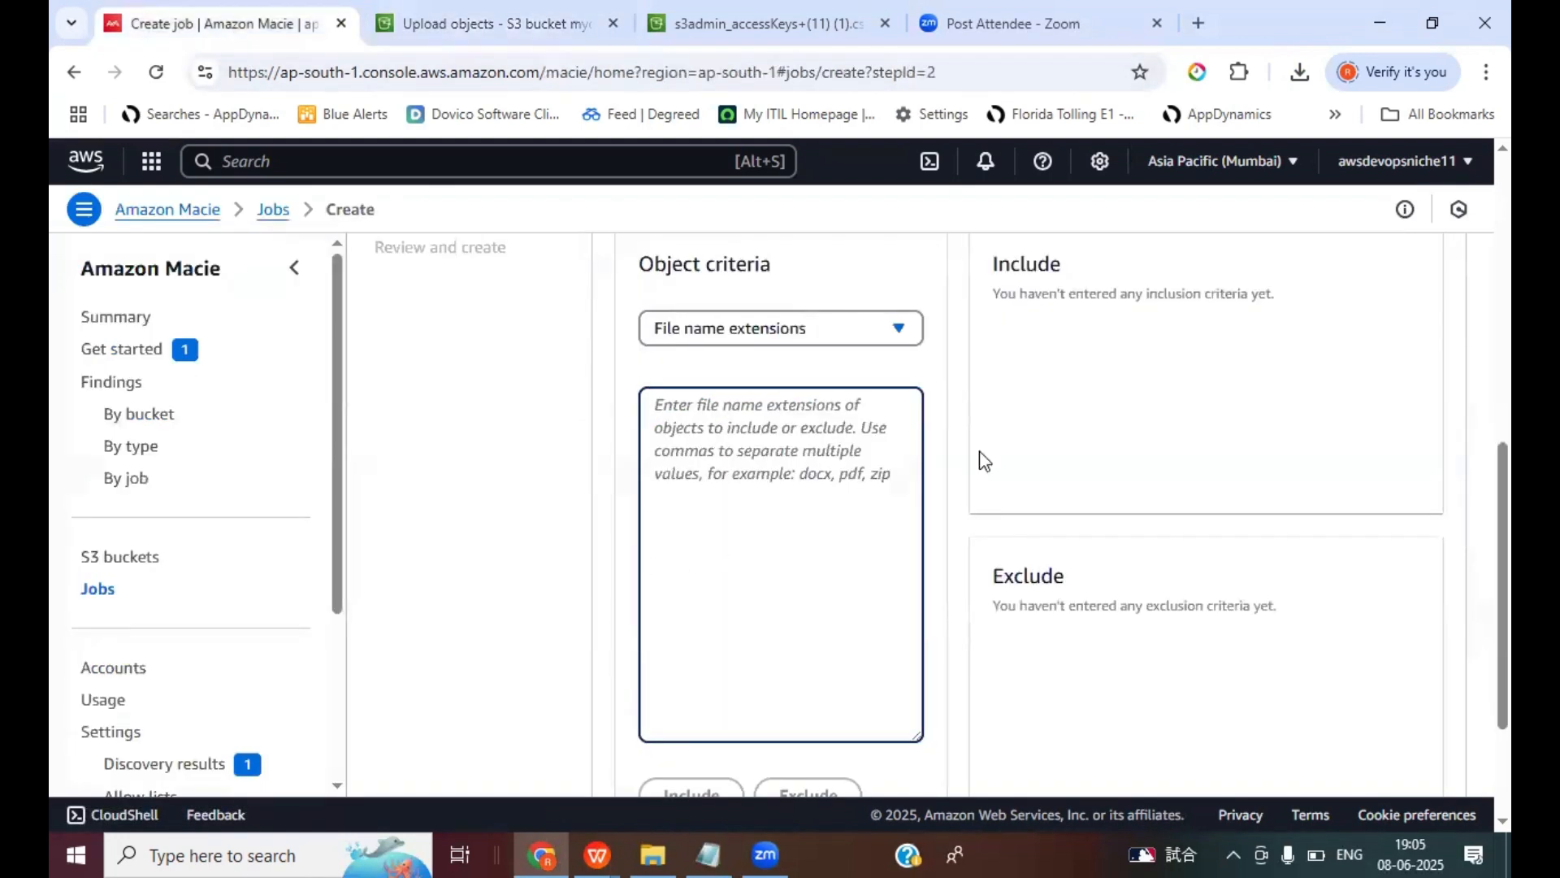
Add .csv as a file name extension inclusion criterion for the job and check it in the Include list
type(",c")
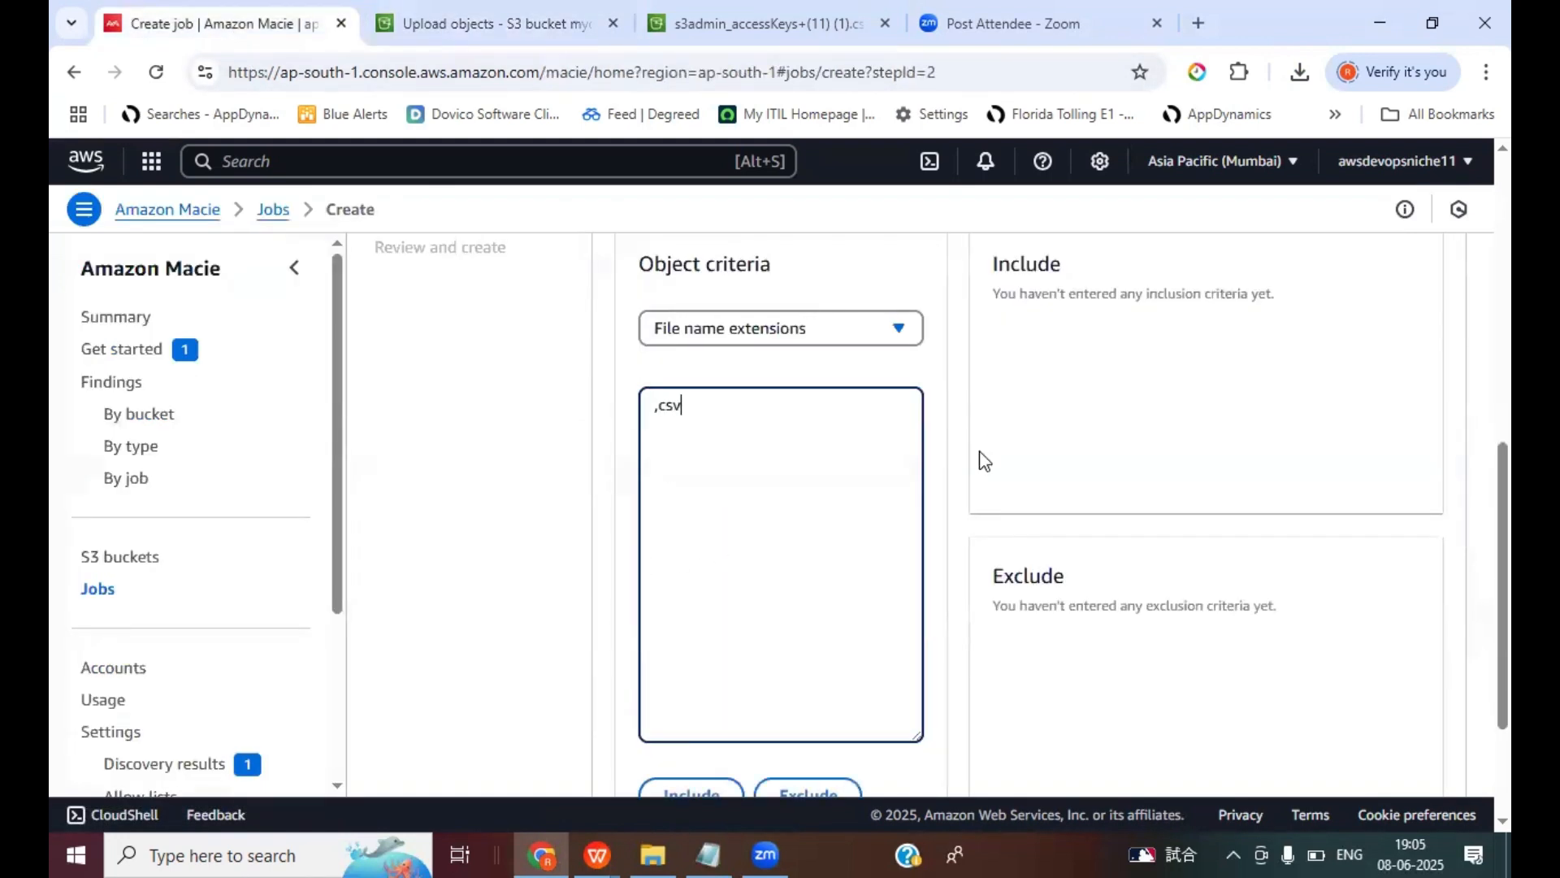
type("sv")
key("BackSpace")
key("BackSpace")
key("BackSpace")
key("BackSpace")
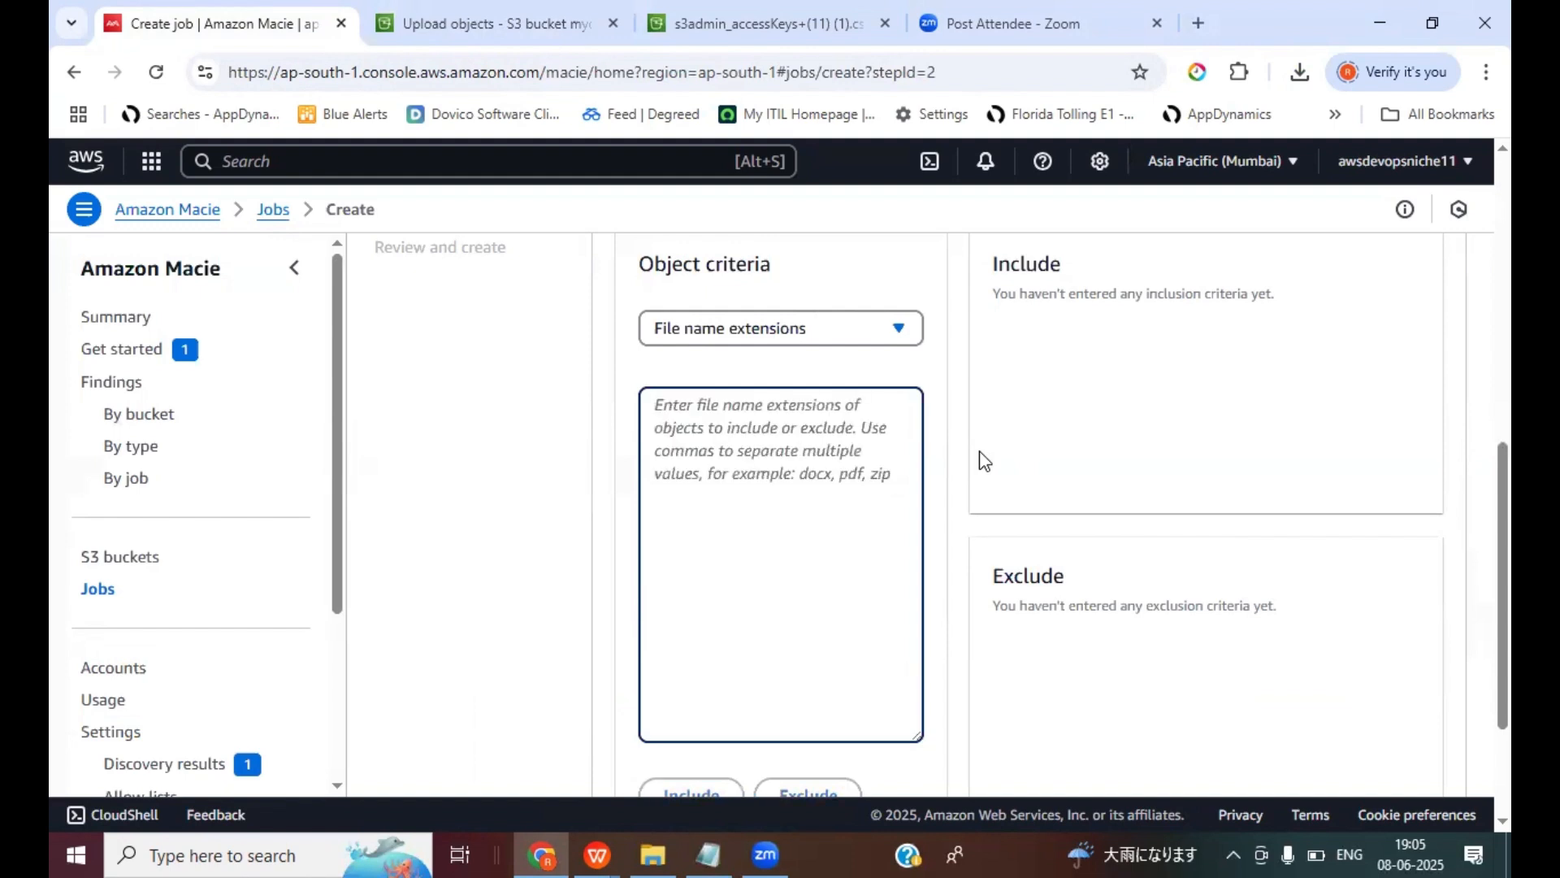
type(".s")
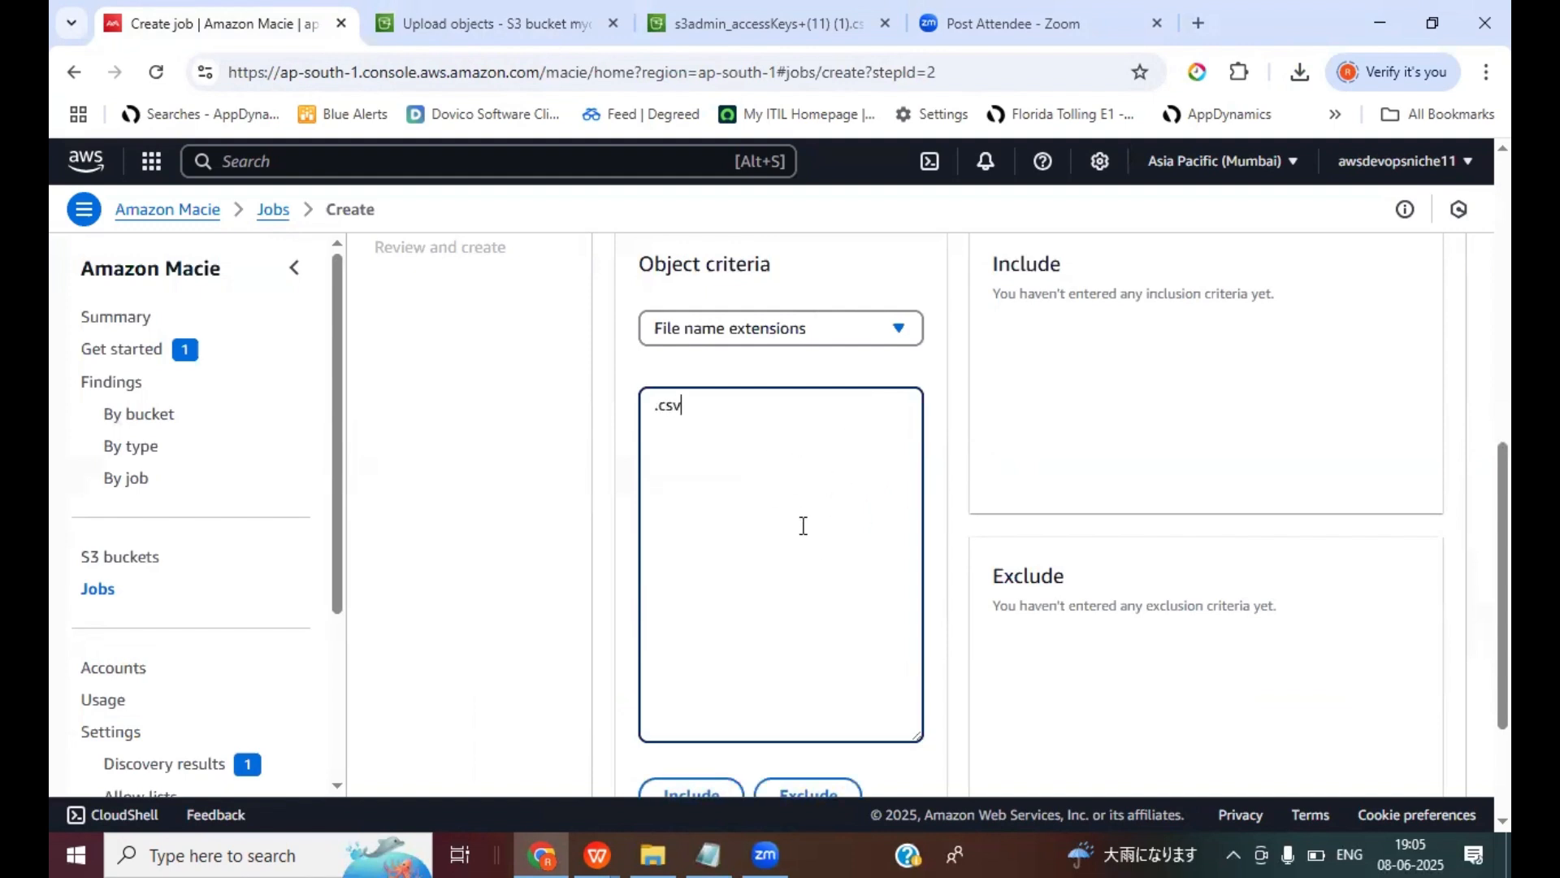
scroll(803, 525, "down", 3)
left_click(693, 598)
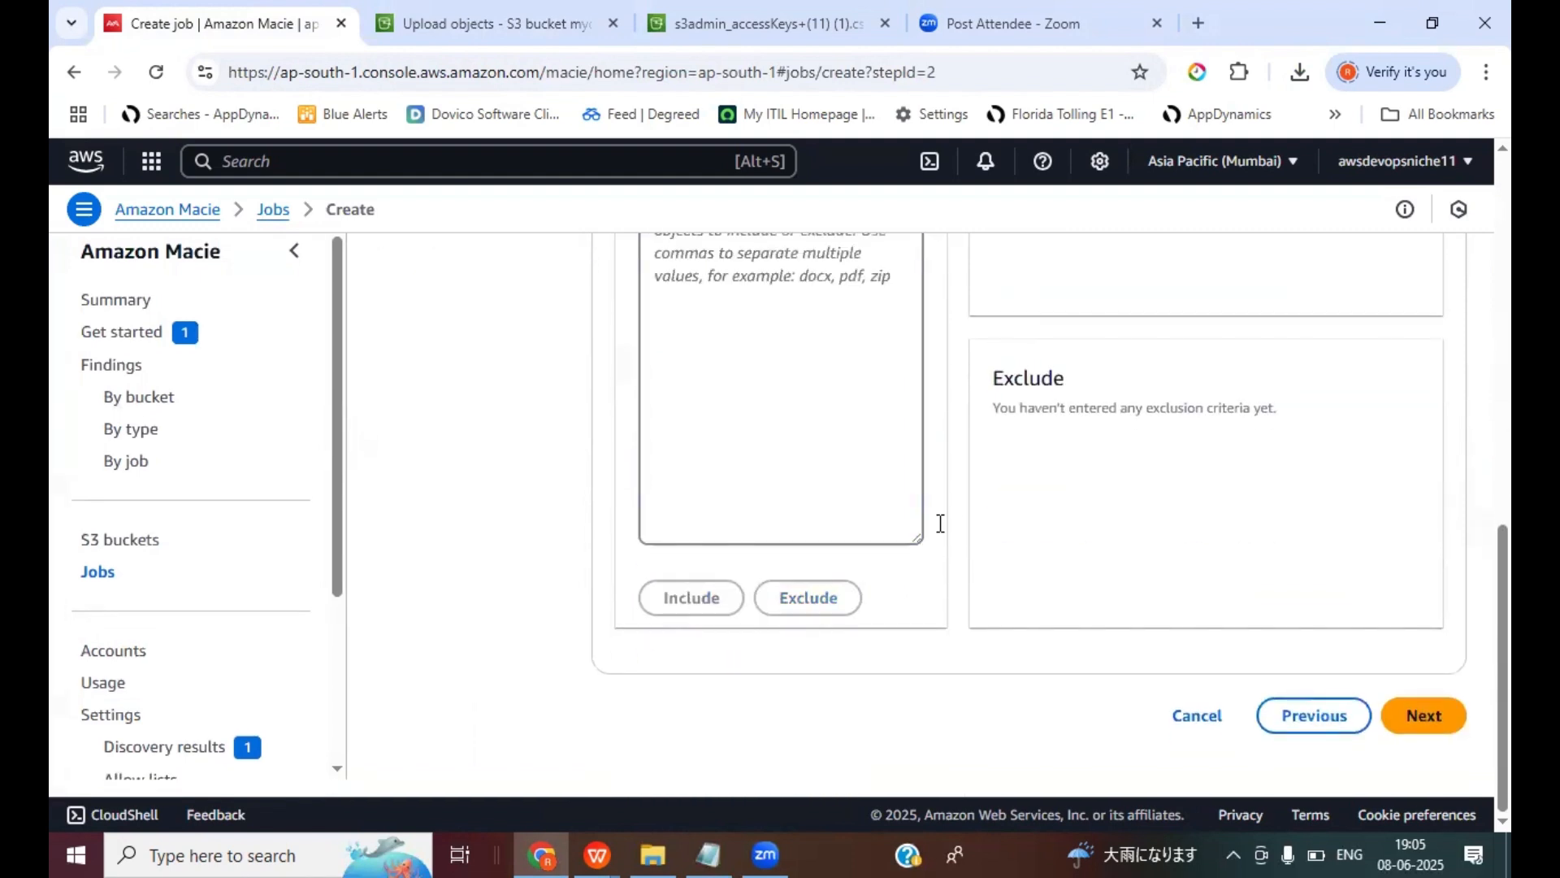
scroll(1012, 528, "up", 3)
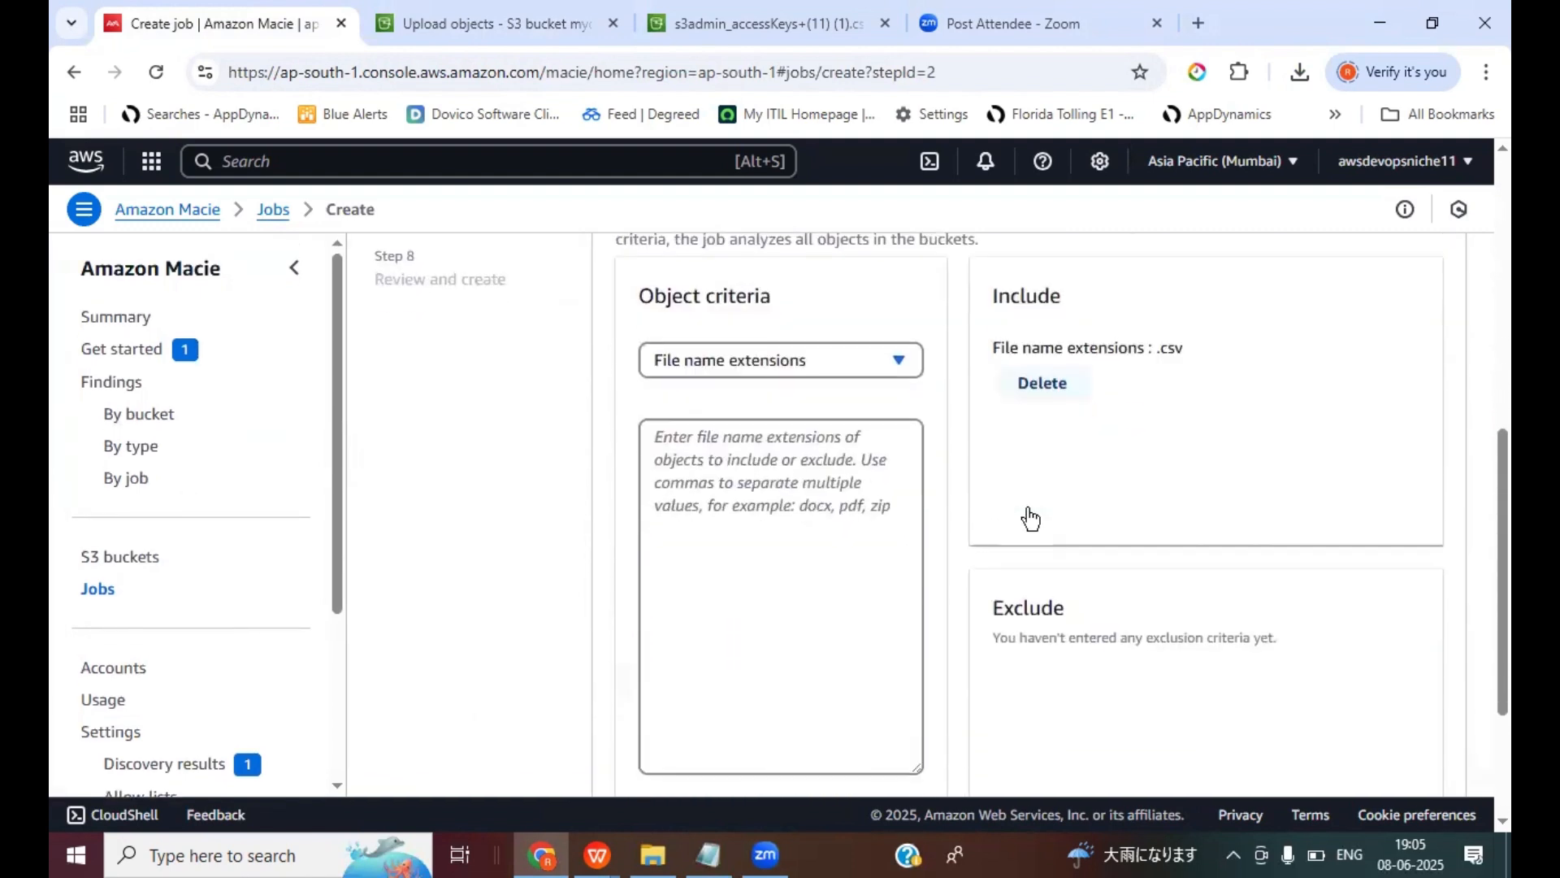
scroll(1026, 505, "down", 3)
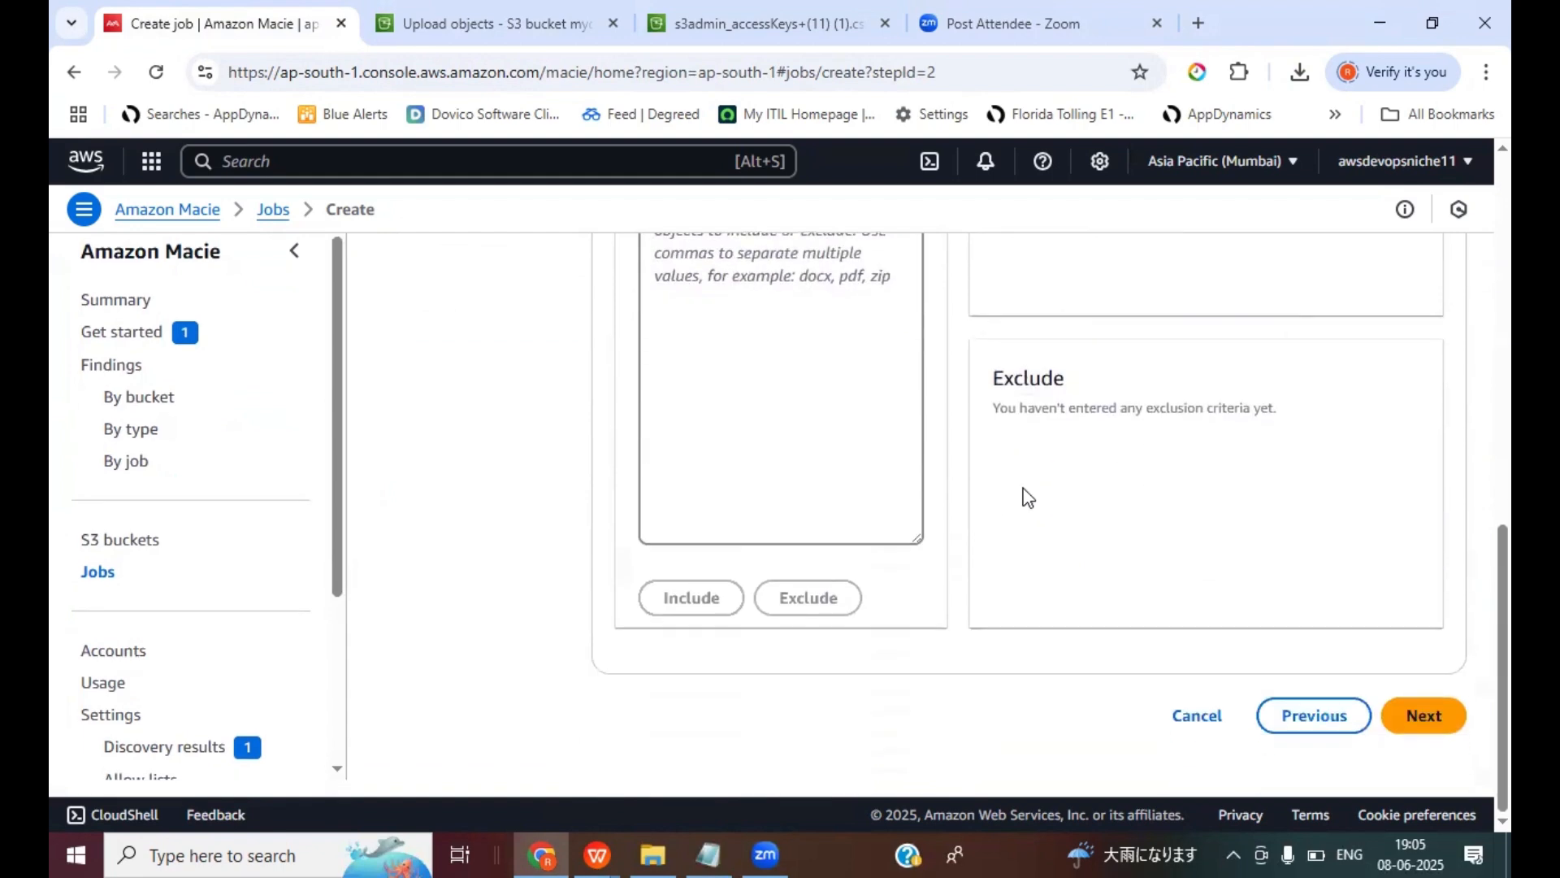
scroll(1026, 504, "up", 3)
scroll(1026, 496, "down", 3)
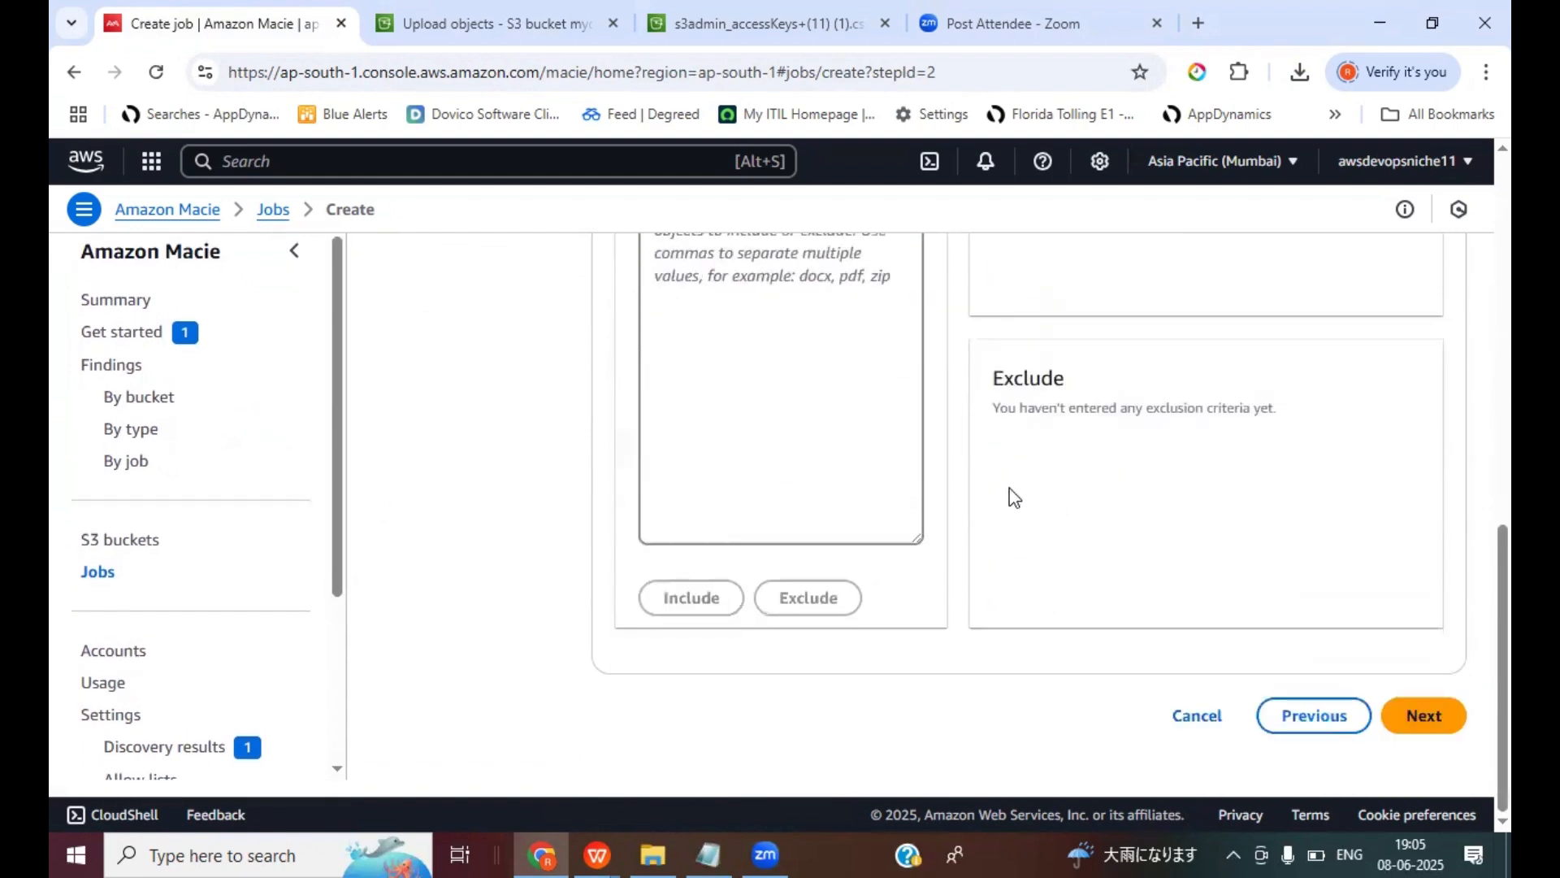
Continue to the managed data identifiers and circle AWS_CREDENTIALS in red in the recommended list
left_click(1401, 719)
scroll(1166, 558, "down", 4)
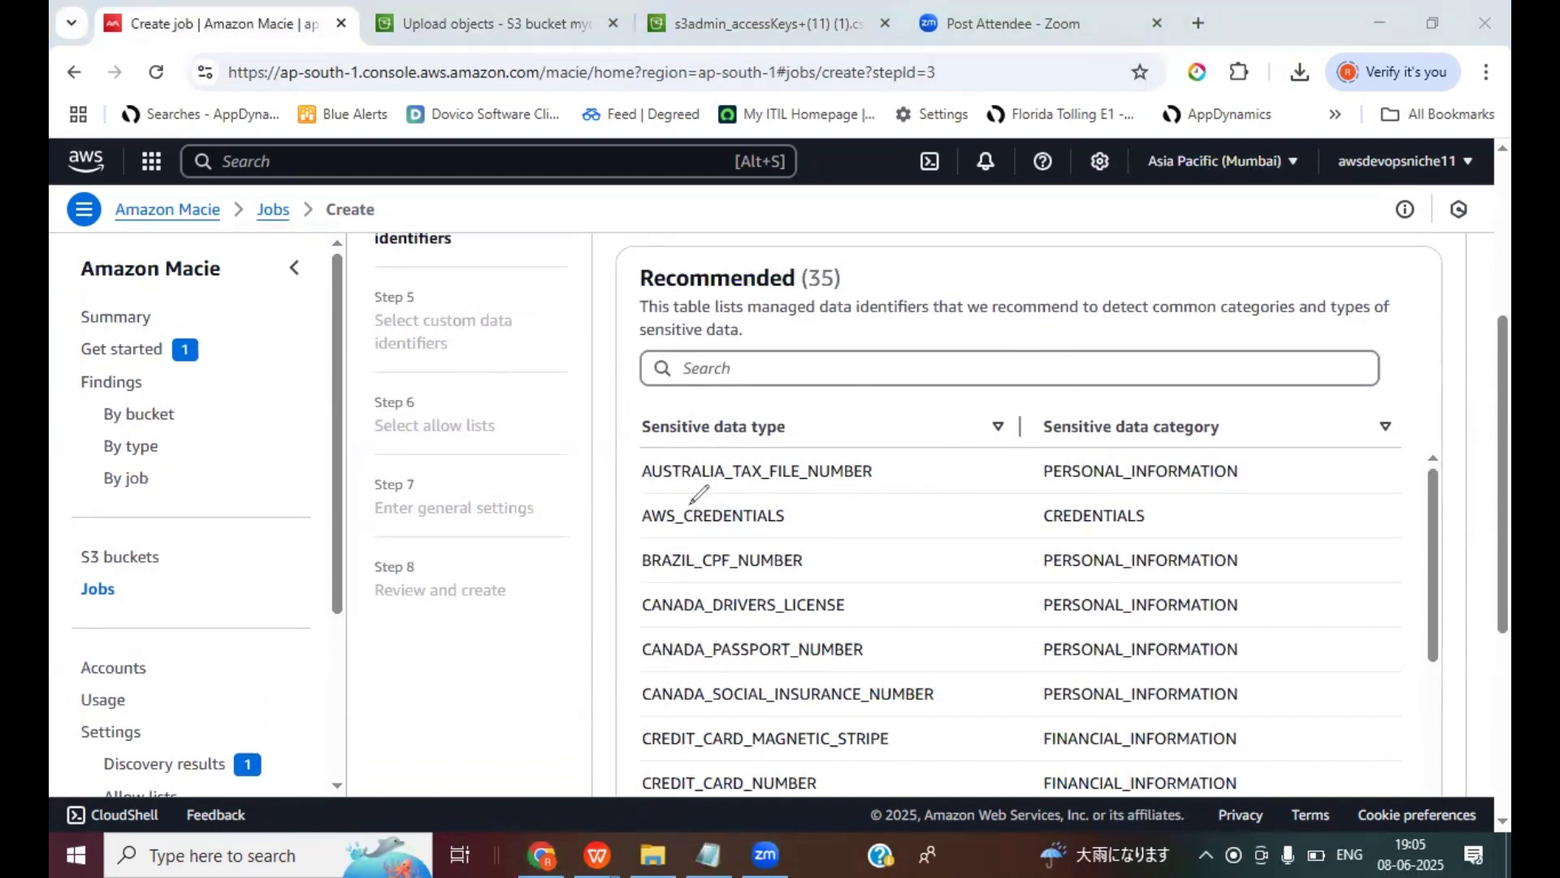
mouse_move(687, 494)
left_mouse_down()
mouse_move(643, 523)
mouse_move(785, 526)
mouse_move(760, 481)
mouse_move(674, 484)
left_mouse_up()
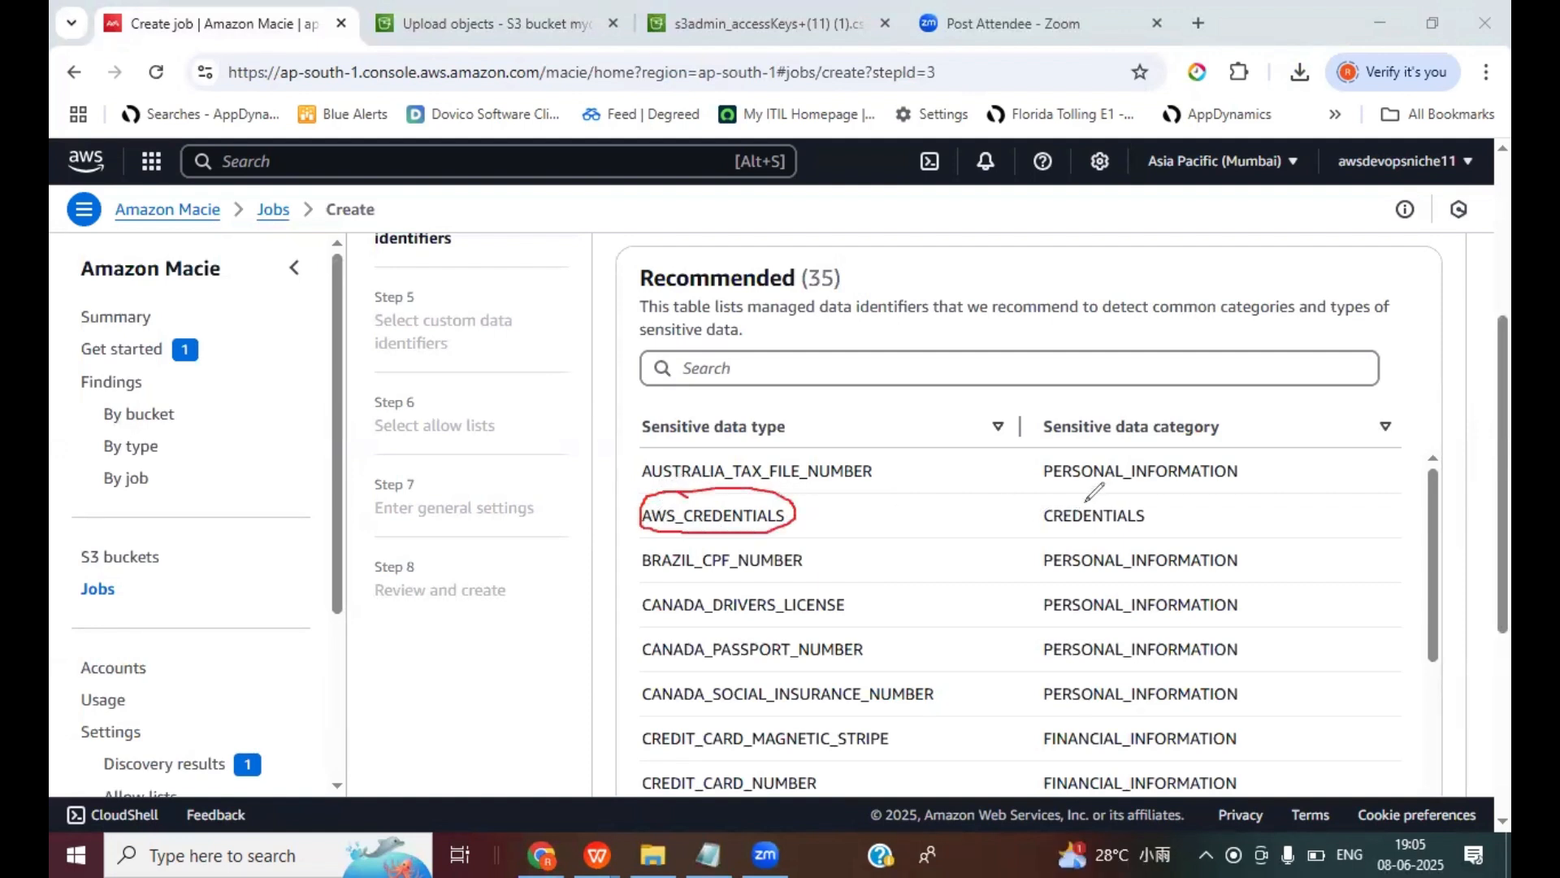
Underline the CREDENTIALS category beside AWS_CREDENTIALS in red, then leave annotation mode
left_click_drag(1040, 529, 1146, 527)
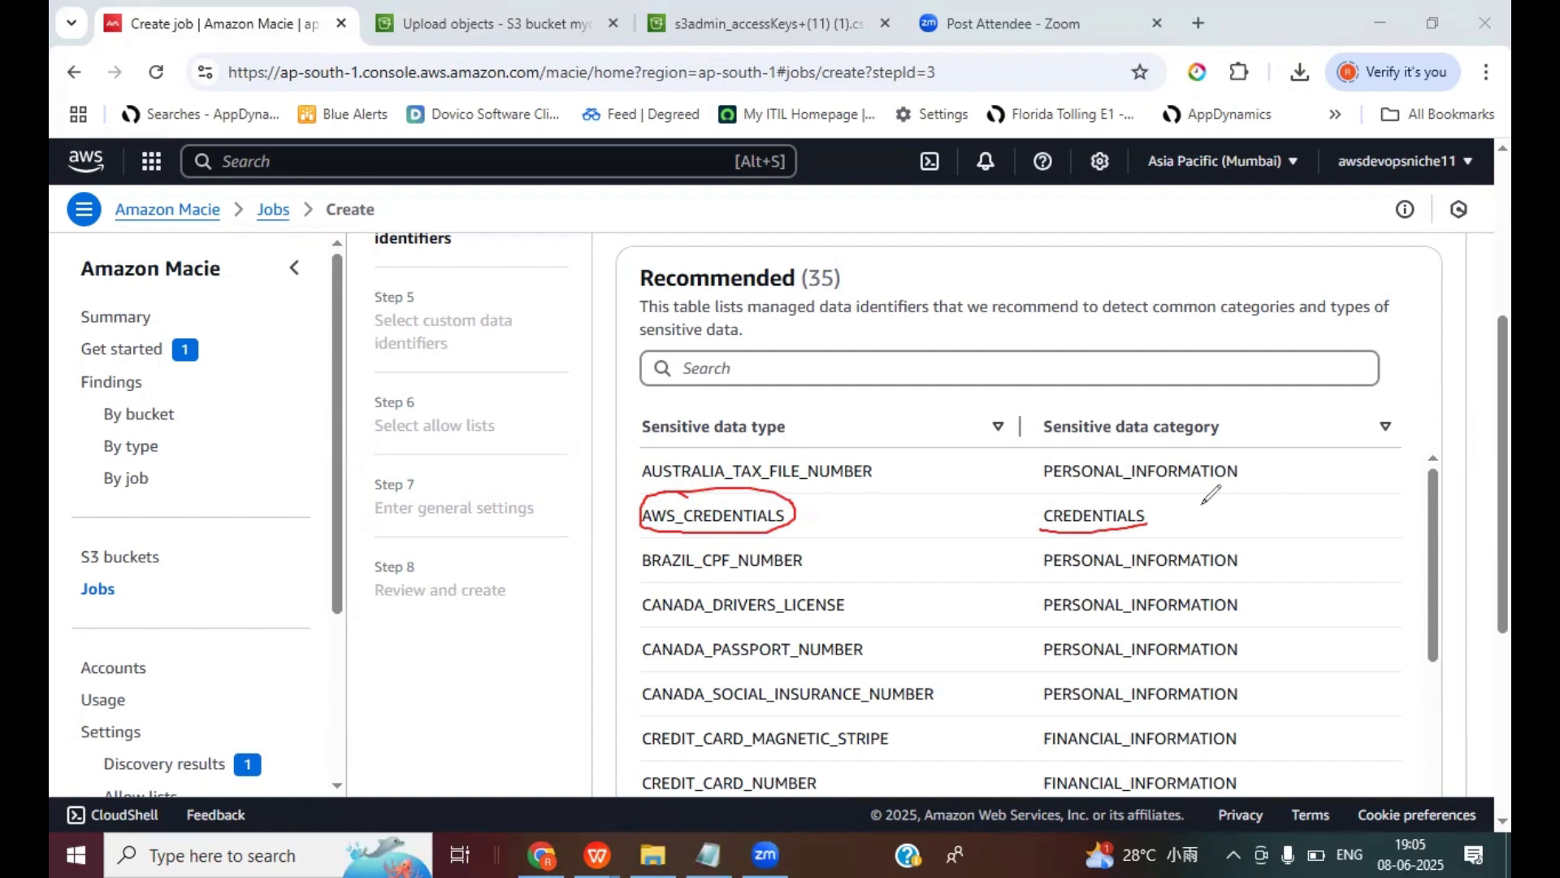
left_click_drag(810, 521, 874, 475)
key("Escape")
Keep the recommended managed data identifiers and continue past custom data identifiers and allow lists without selecting any, up to the general settings
scroll(1231, 593, "down", 10)
left_click_drag(1500, 547, 1481, 771)
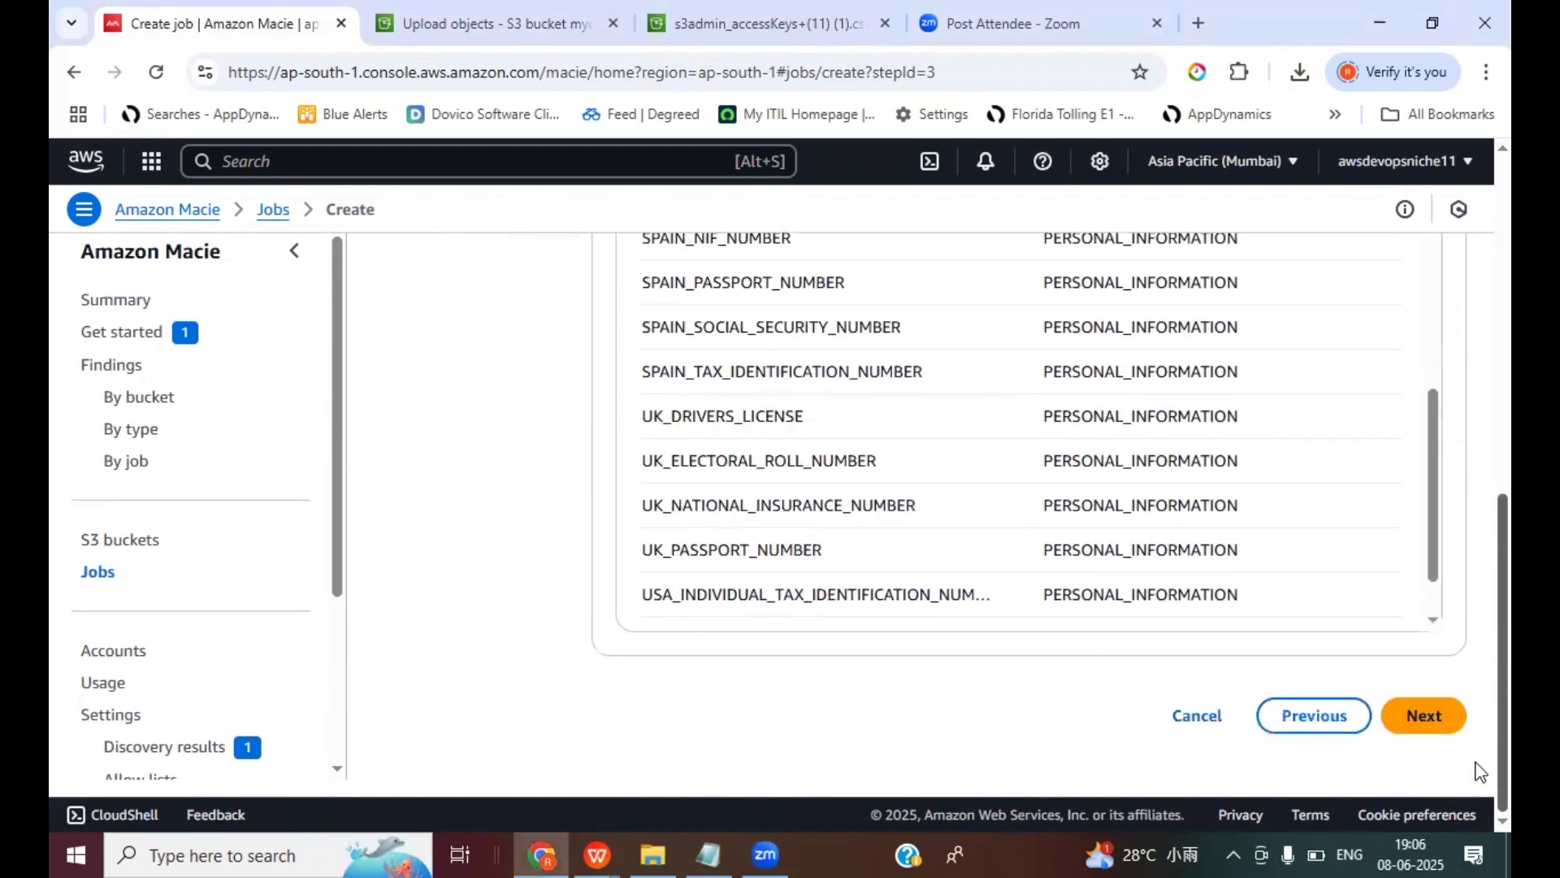
left_click(1436, 725)
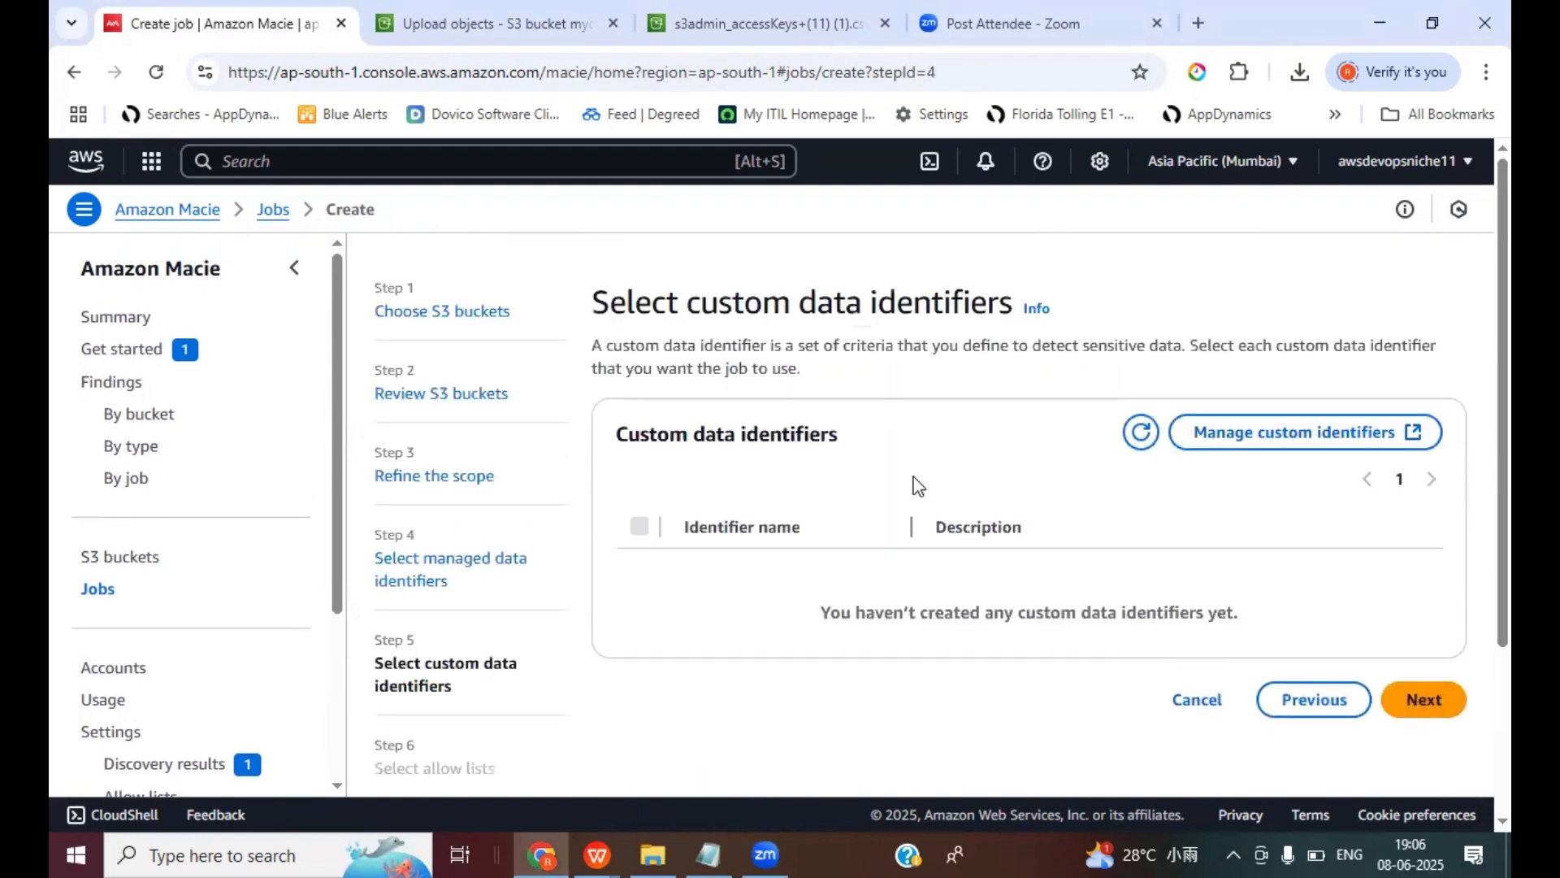
left_click(1443, 702)
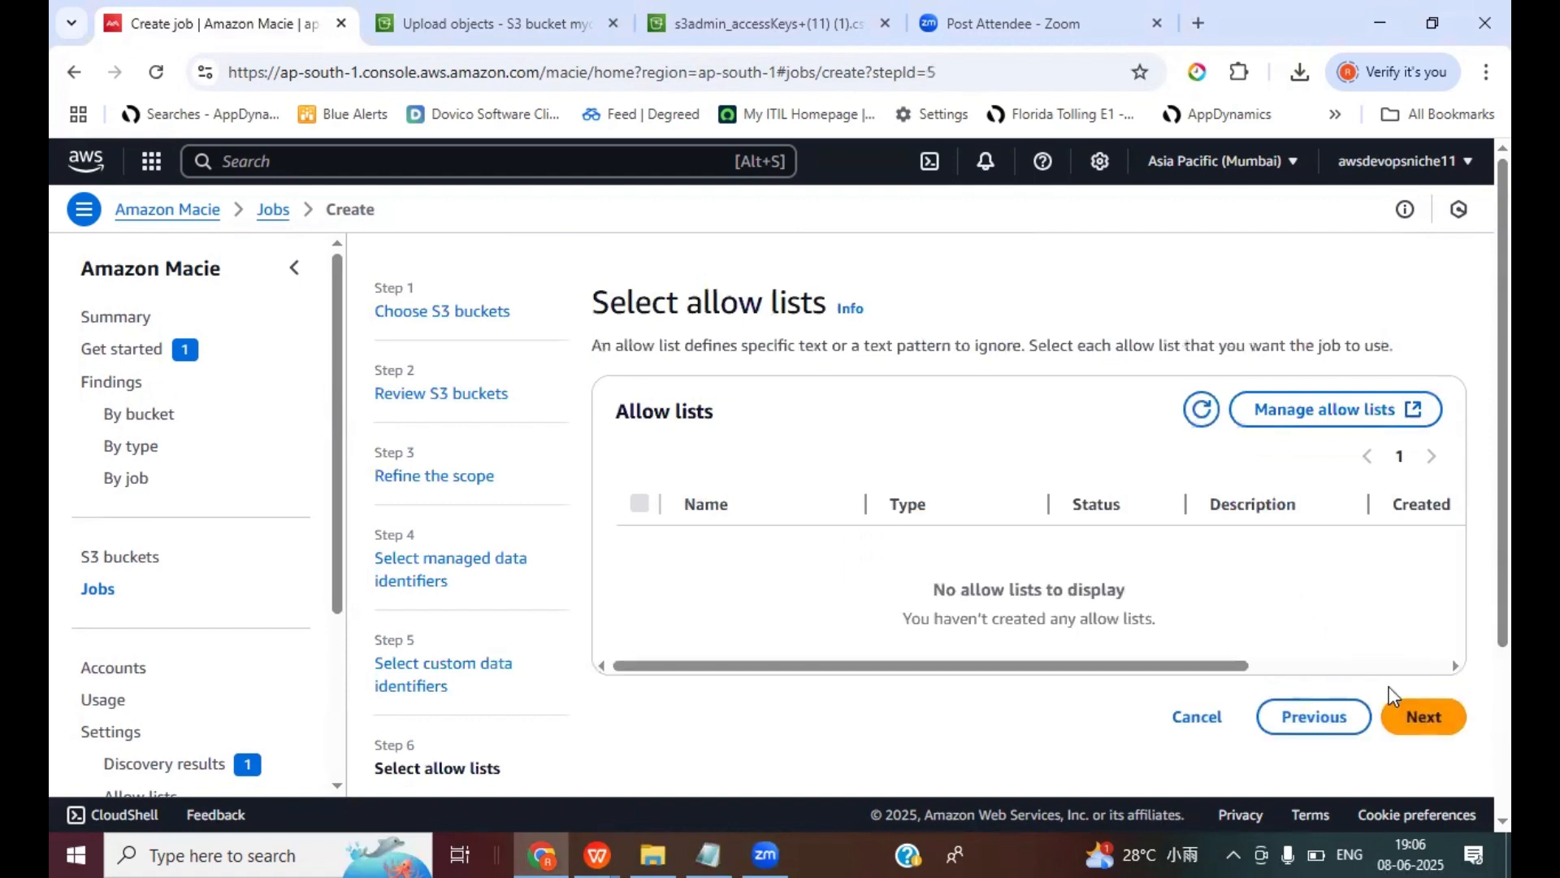
left_click(1428, 716)
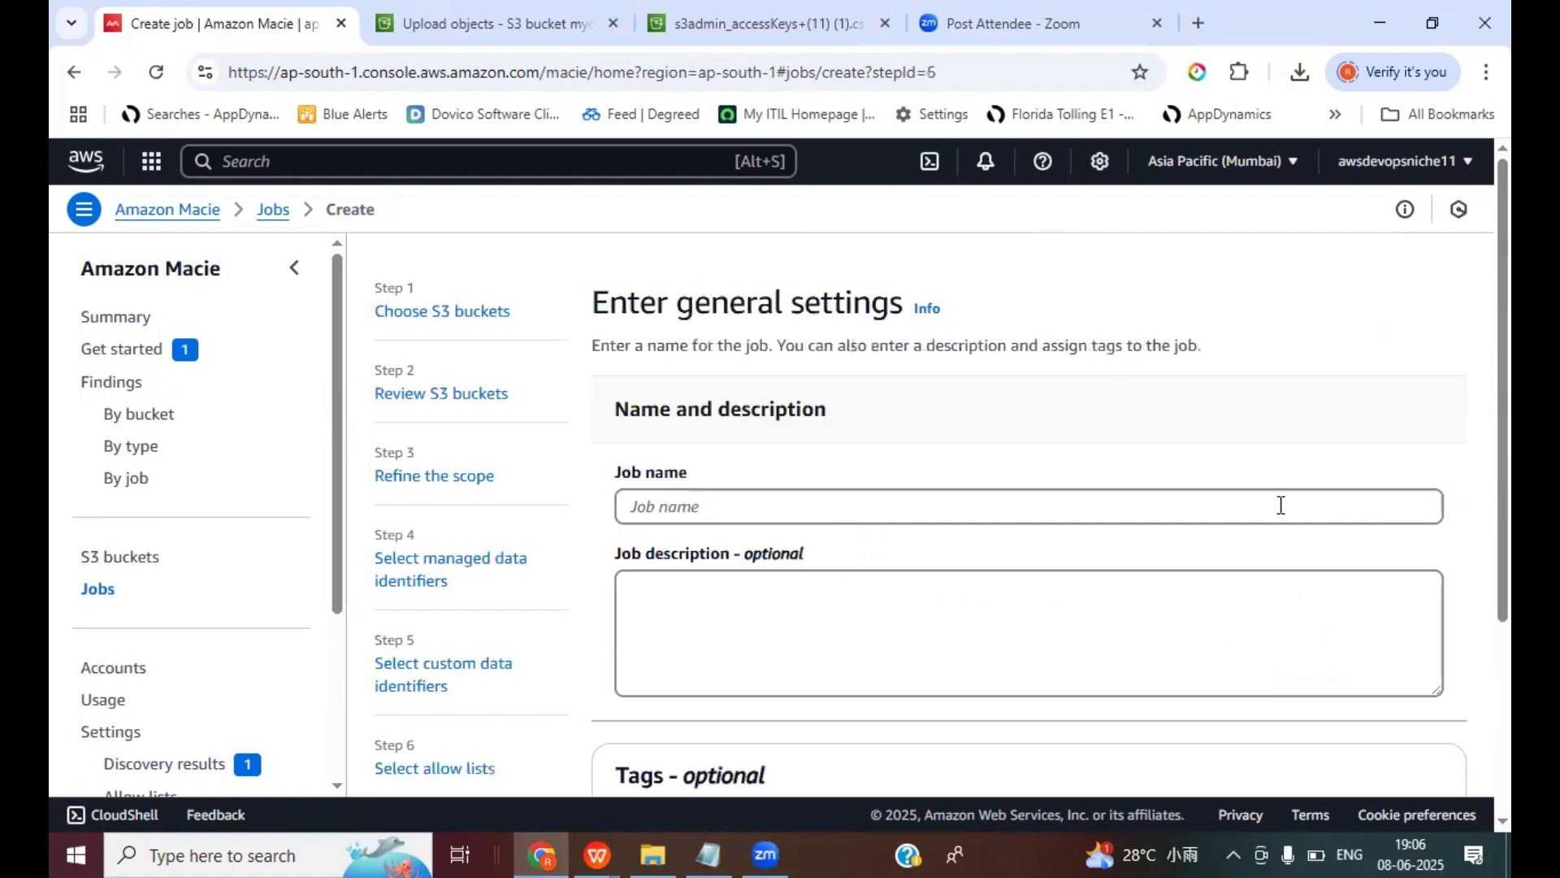
Name the job maciedemojob and continue to the review page without a description or tags
left_click(740, 505)
type("mac")
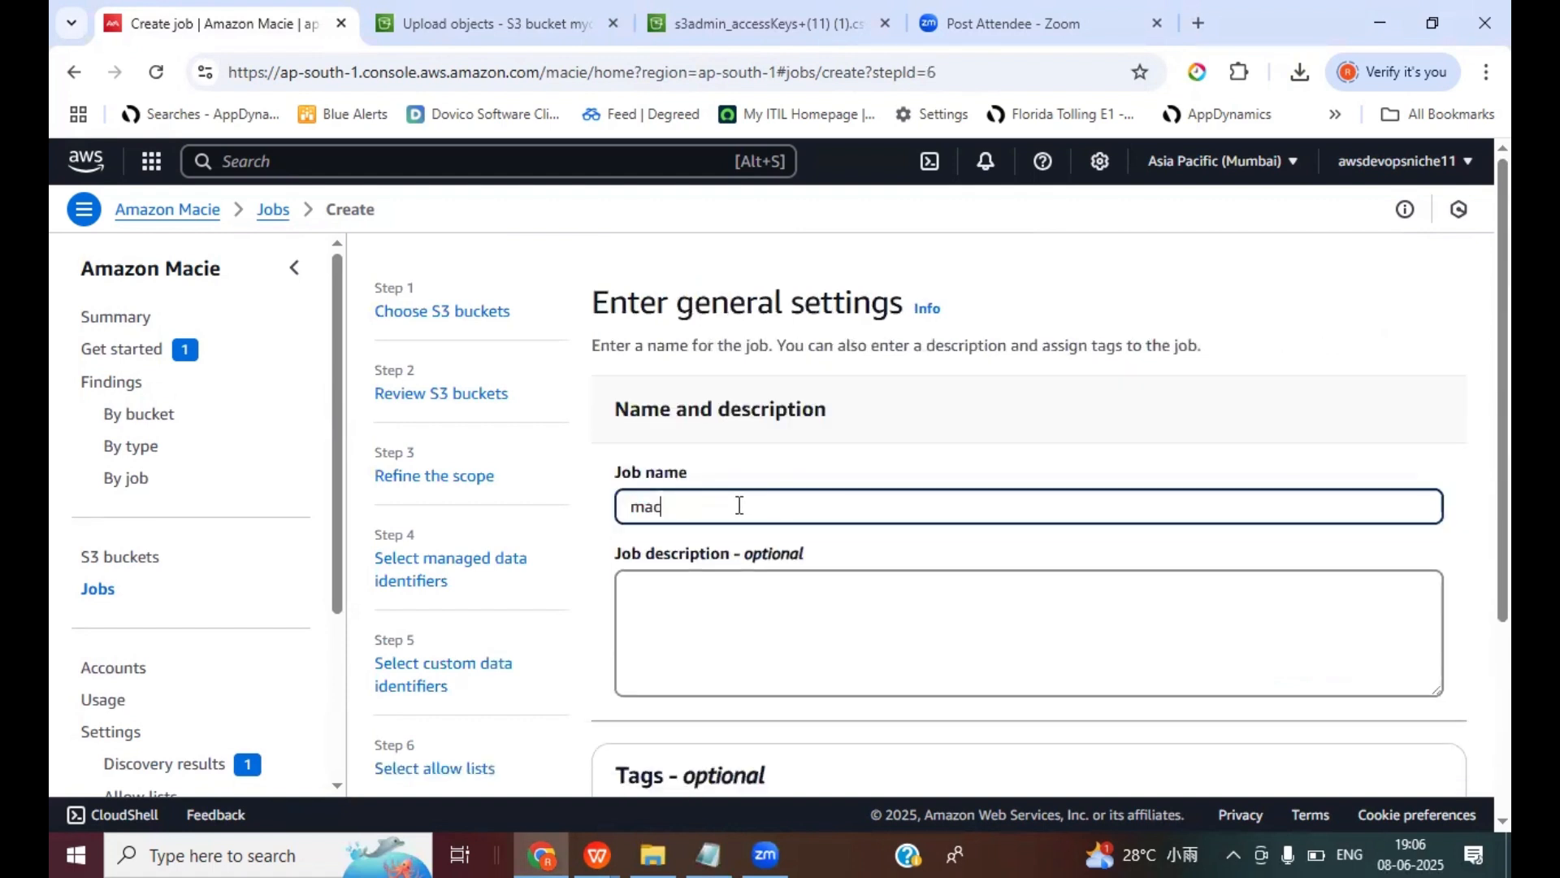
type("iedemojob")
scroll(937, 612, "down", 3)
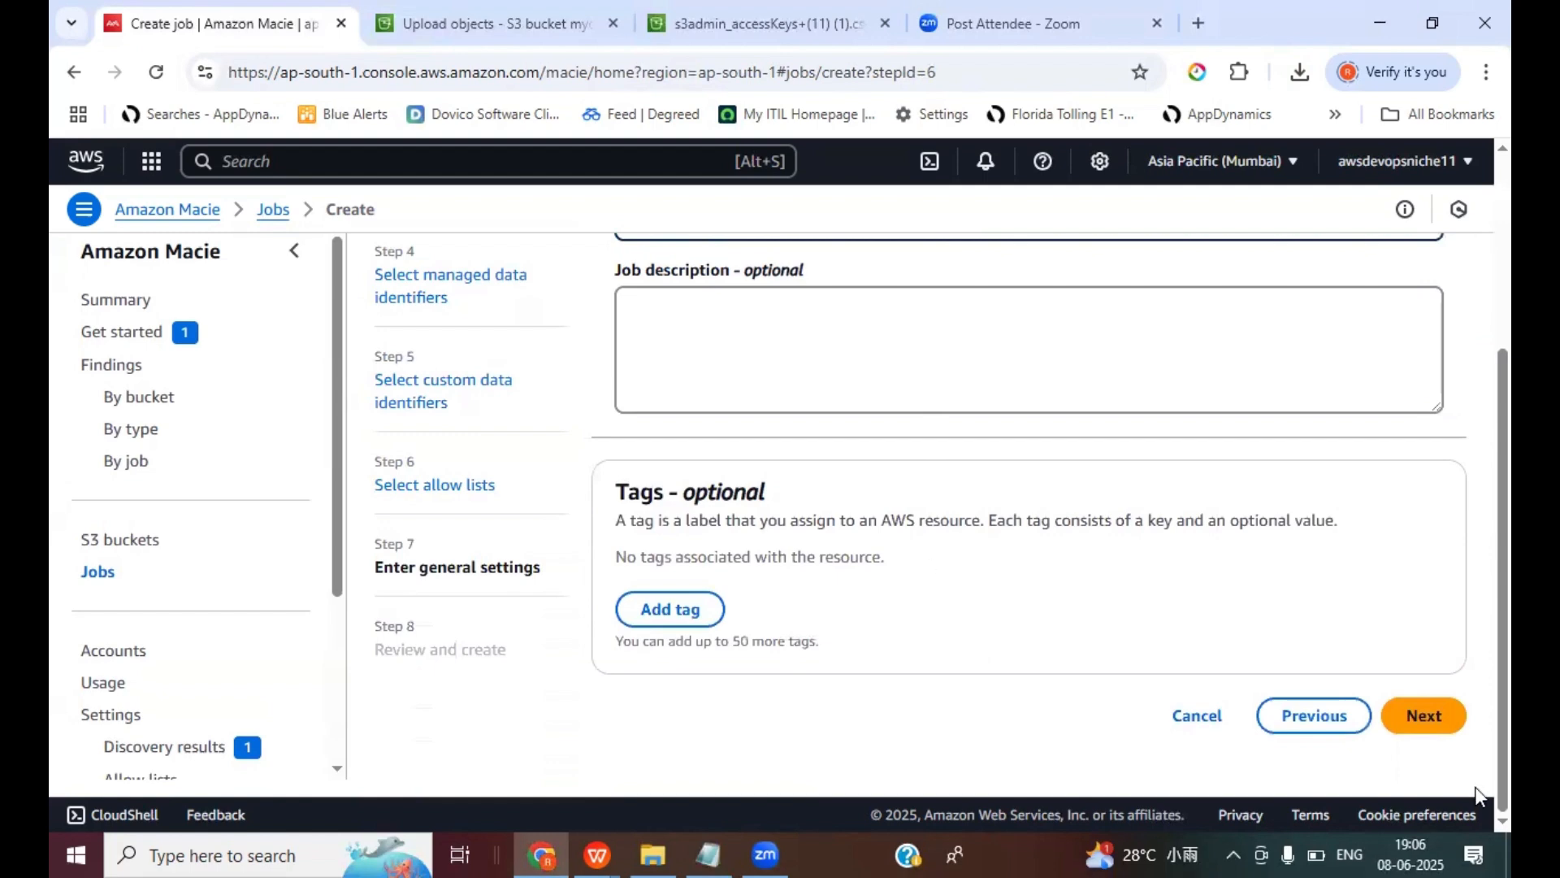
left_click(1424, 715)
Submit the job from the review page and dismiss the repository and success notices on the Jobs page
scroll(1266, 597, "down", 5)
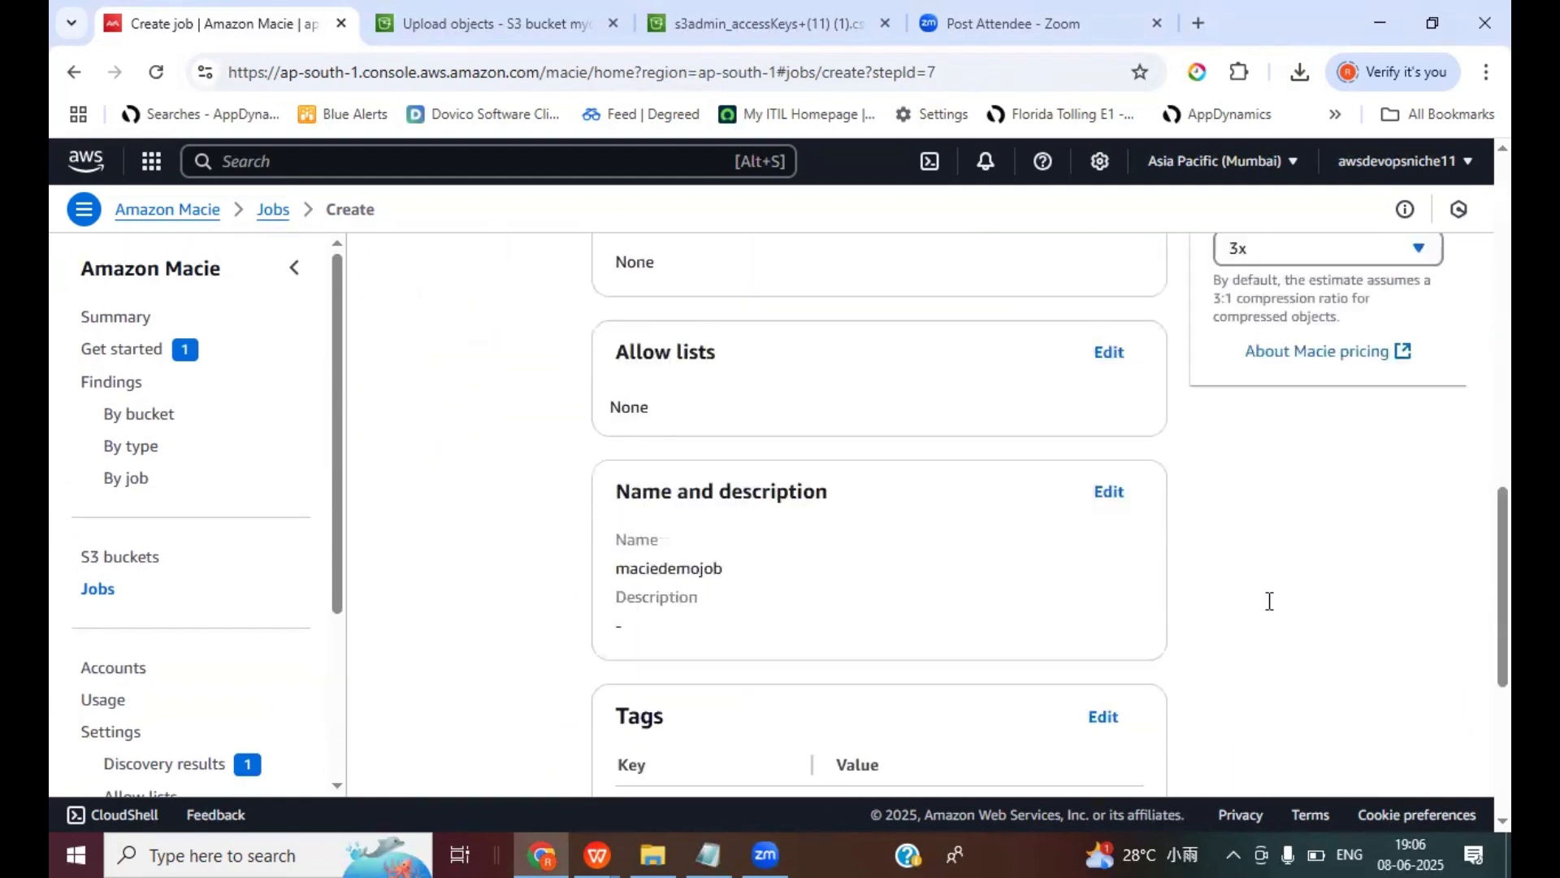
scroll(1268, 600, "down", 5)
left_click(1414, 715)
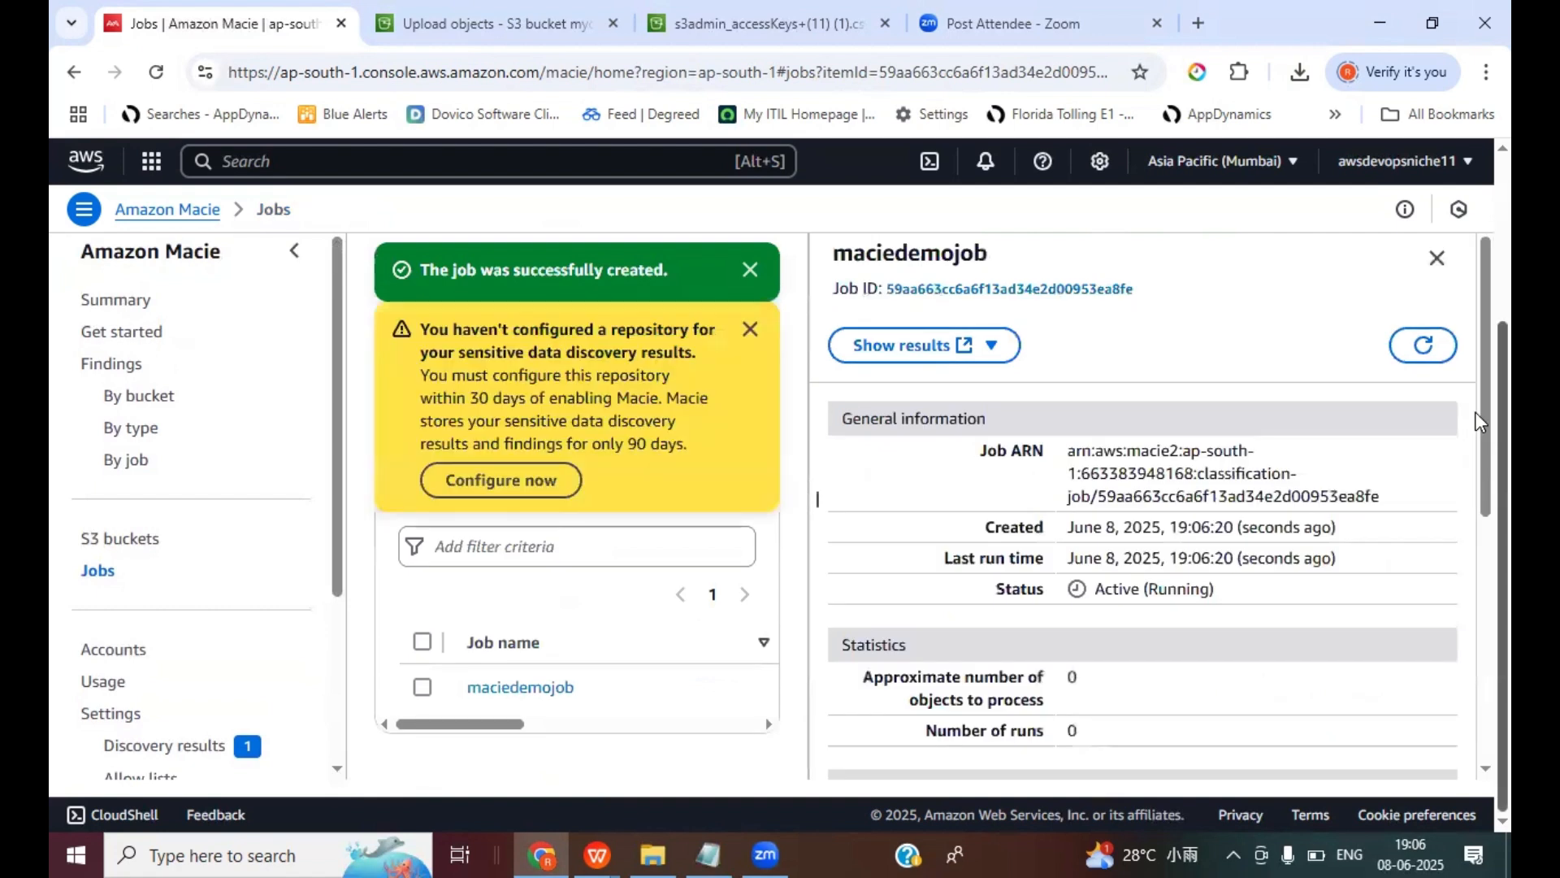
left_click(750, 328)
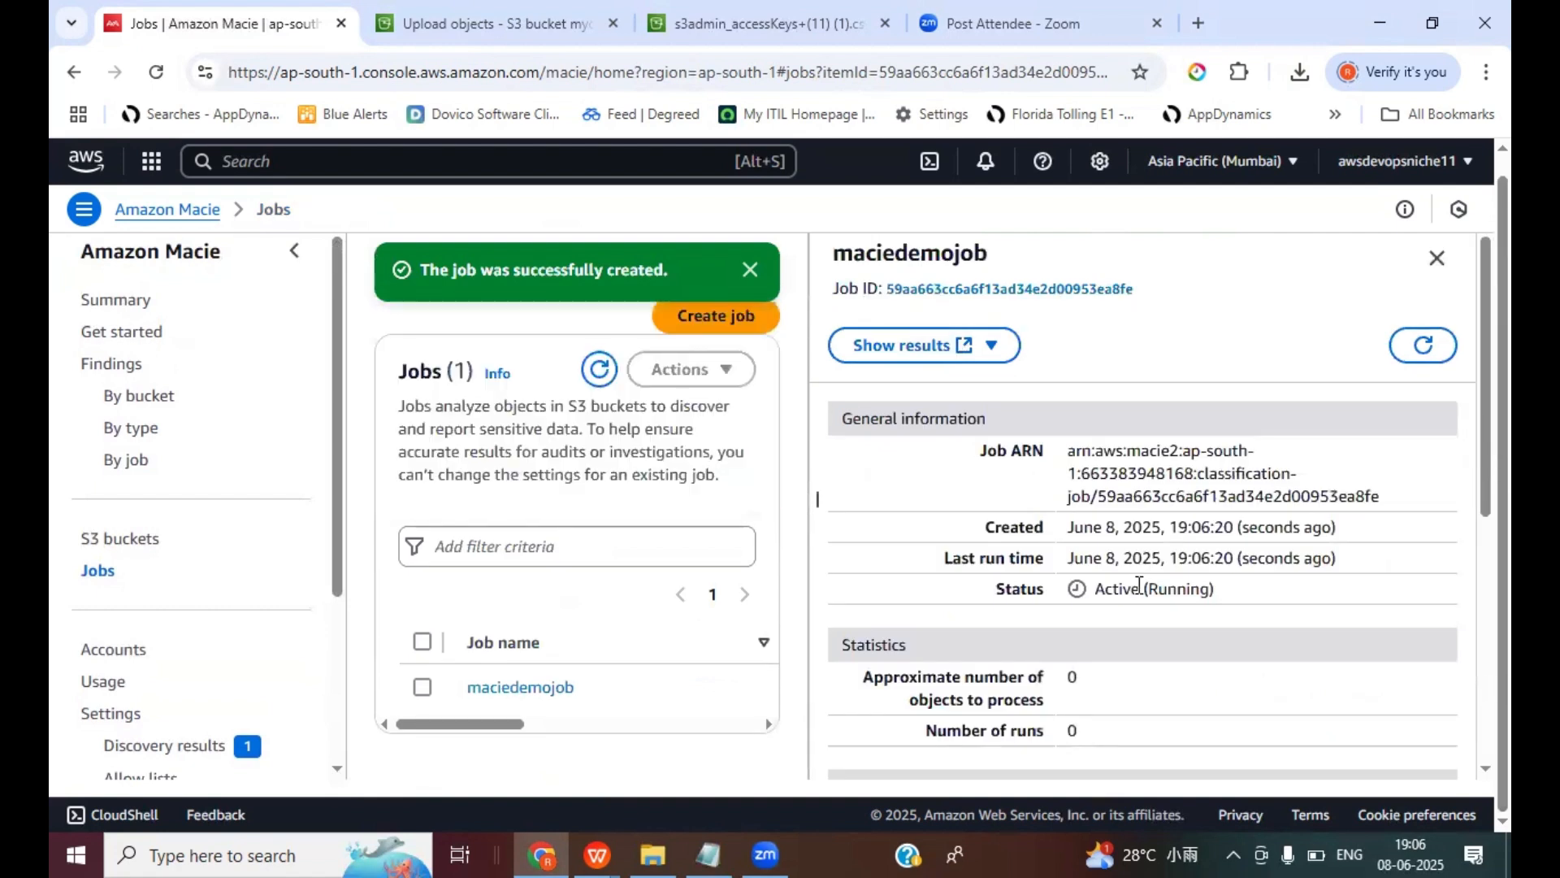
left_click(750, 269)
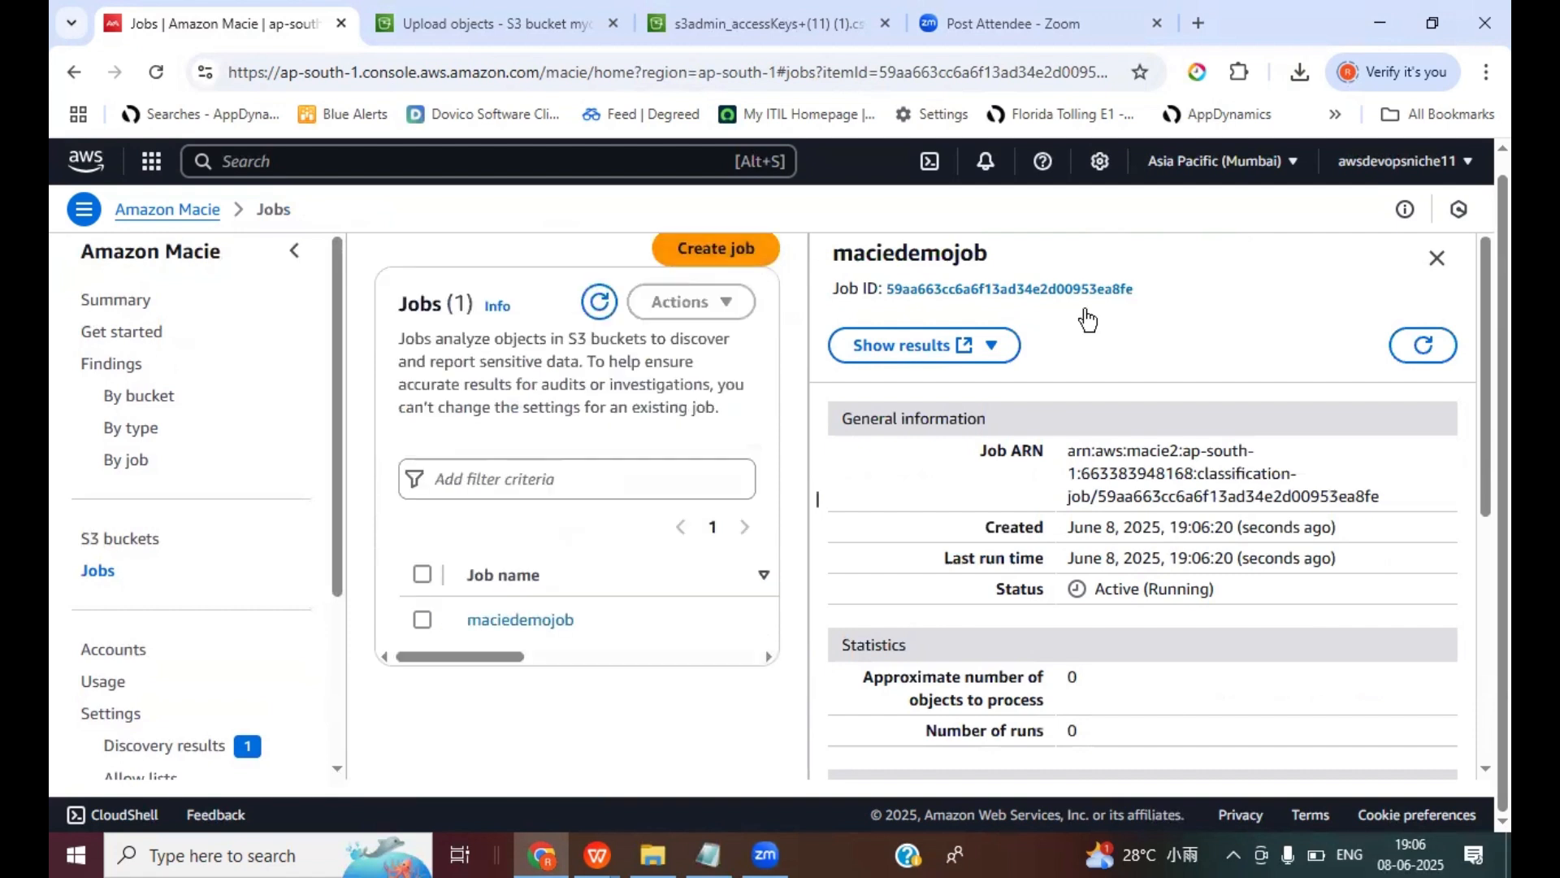
Refresh the maciedemojob details and look through its status, statistics, scope and S3 bucket sections
left_click(1423, 345)
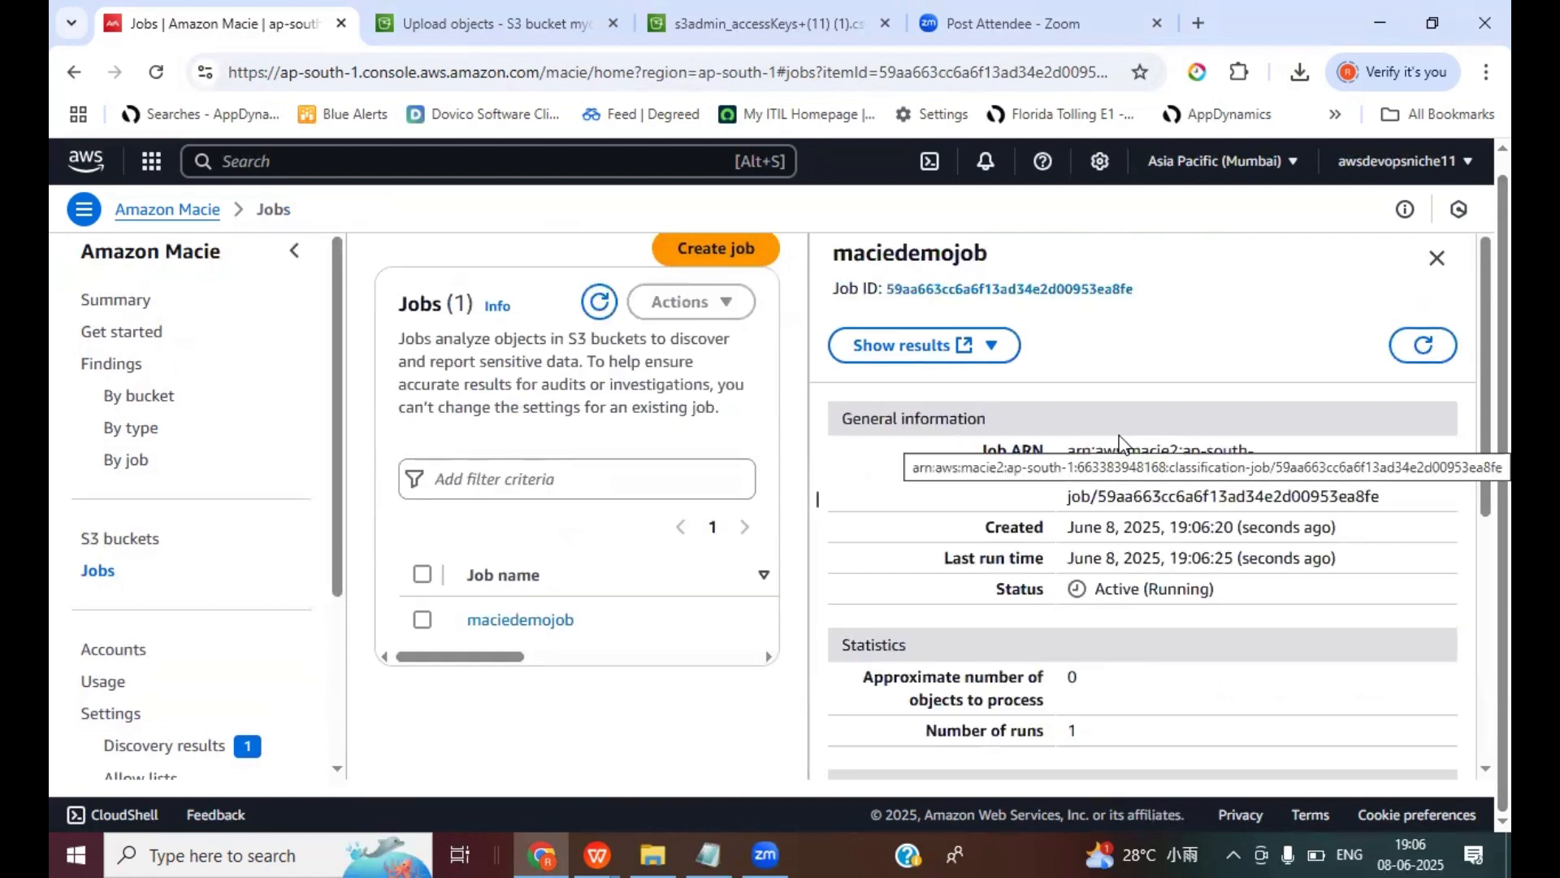
scroll(1349, 563, "down", 4)
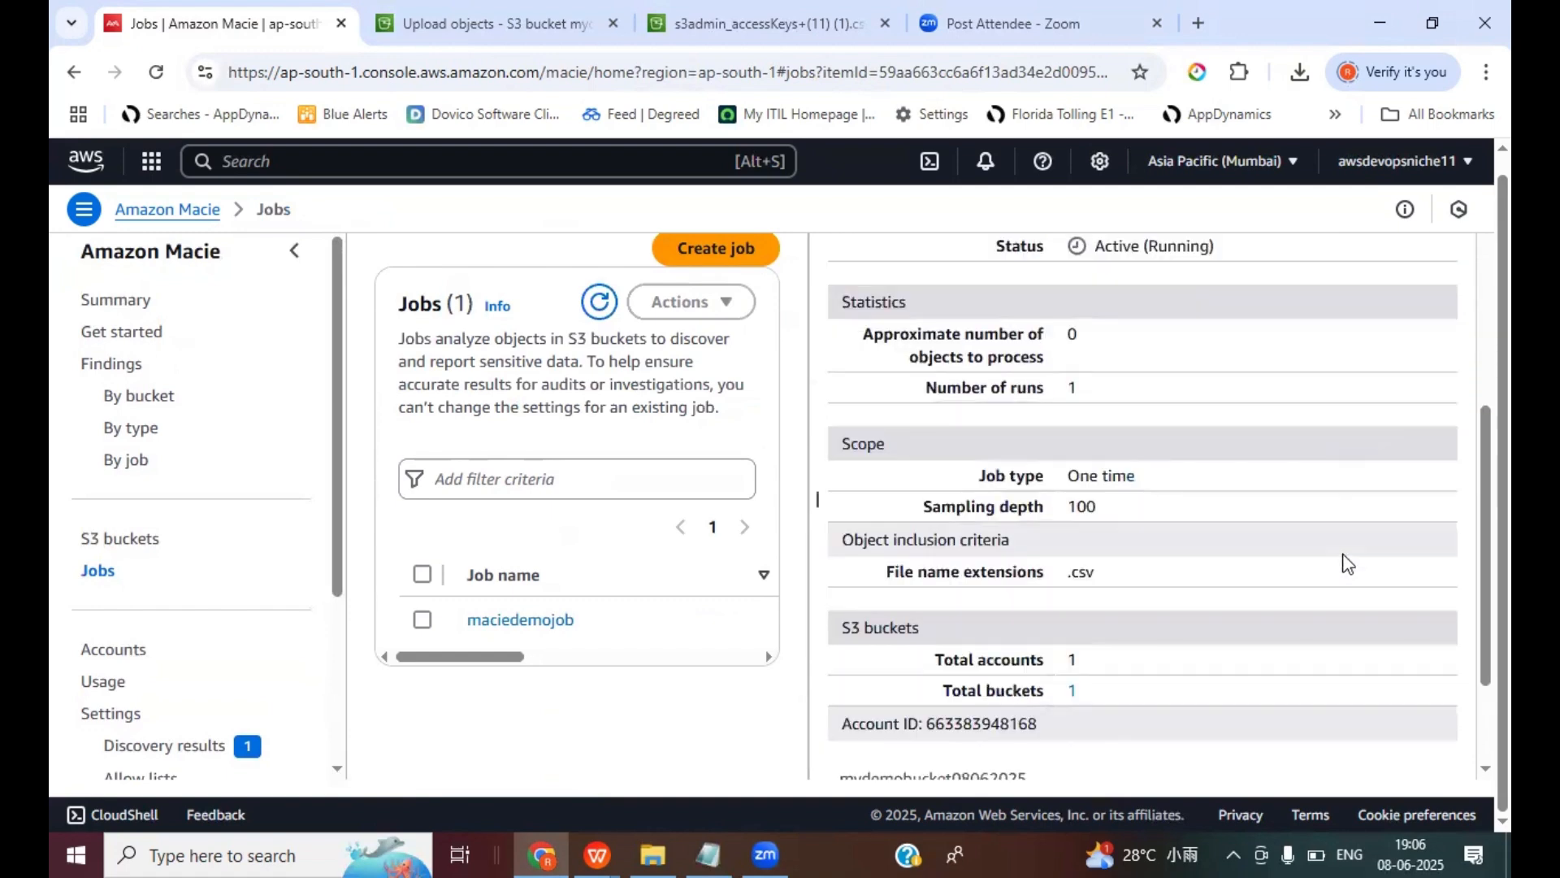
scroll(1349, 555, "down", 2)
scroll(1349, 555, "up", 4)
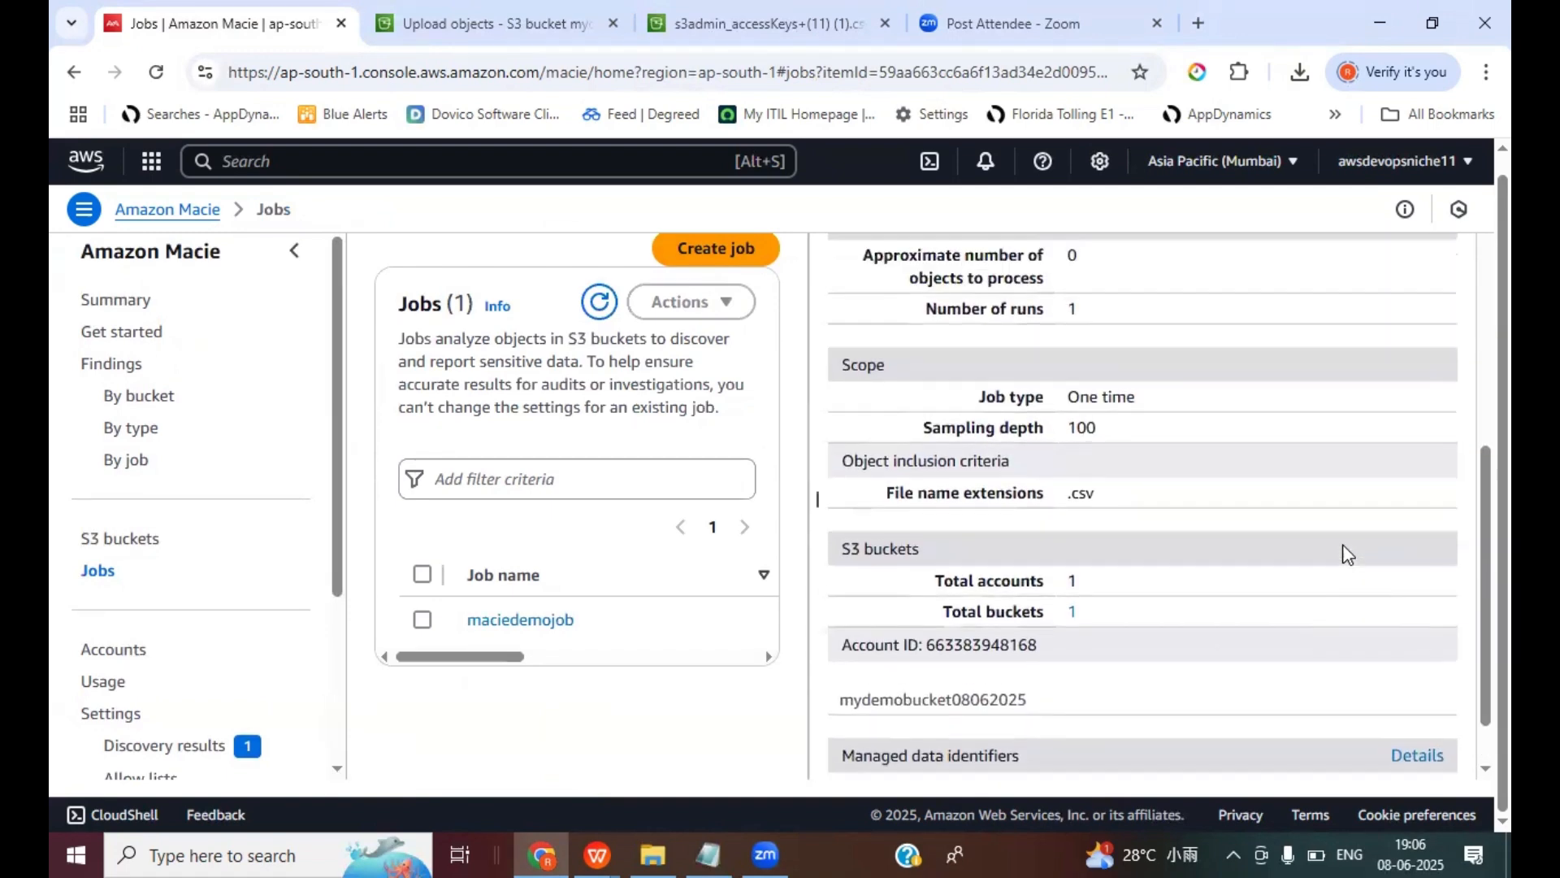
scroll(1349, 555, "up", 2)
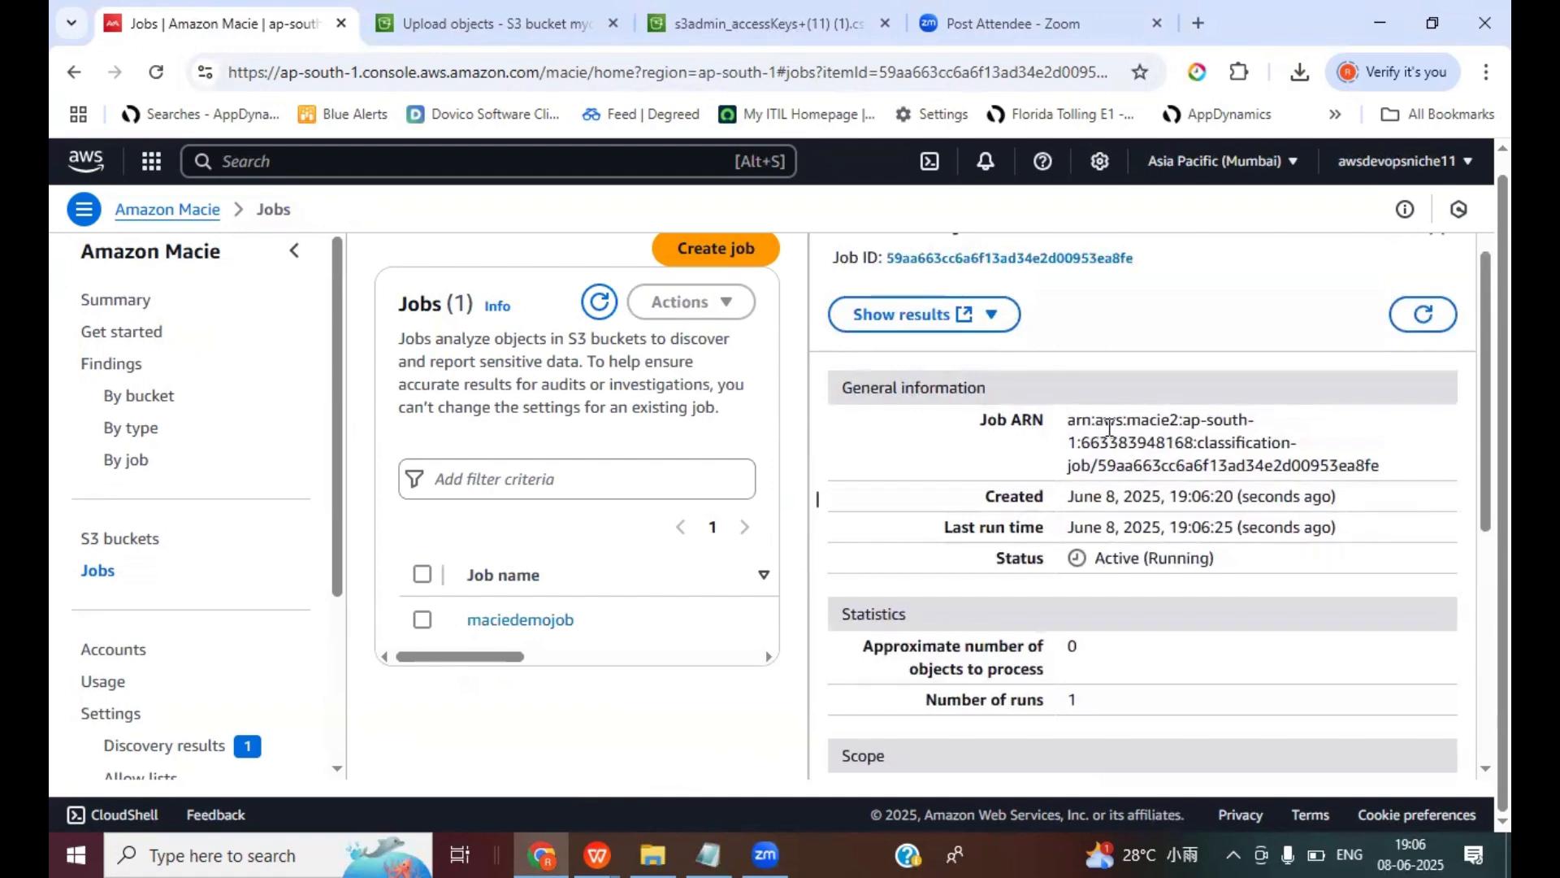
Highlight the job ARN, the .csv extension criterion and the target bucket name in the job details, then refresh them
left_click_drag(1070, 423, 1420, 471)
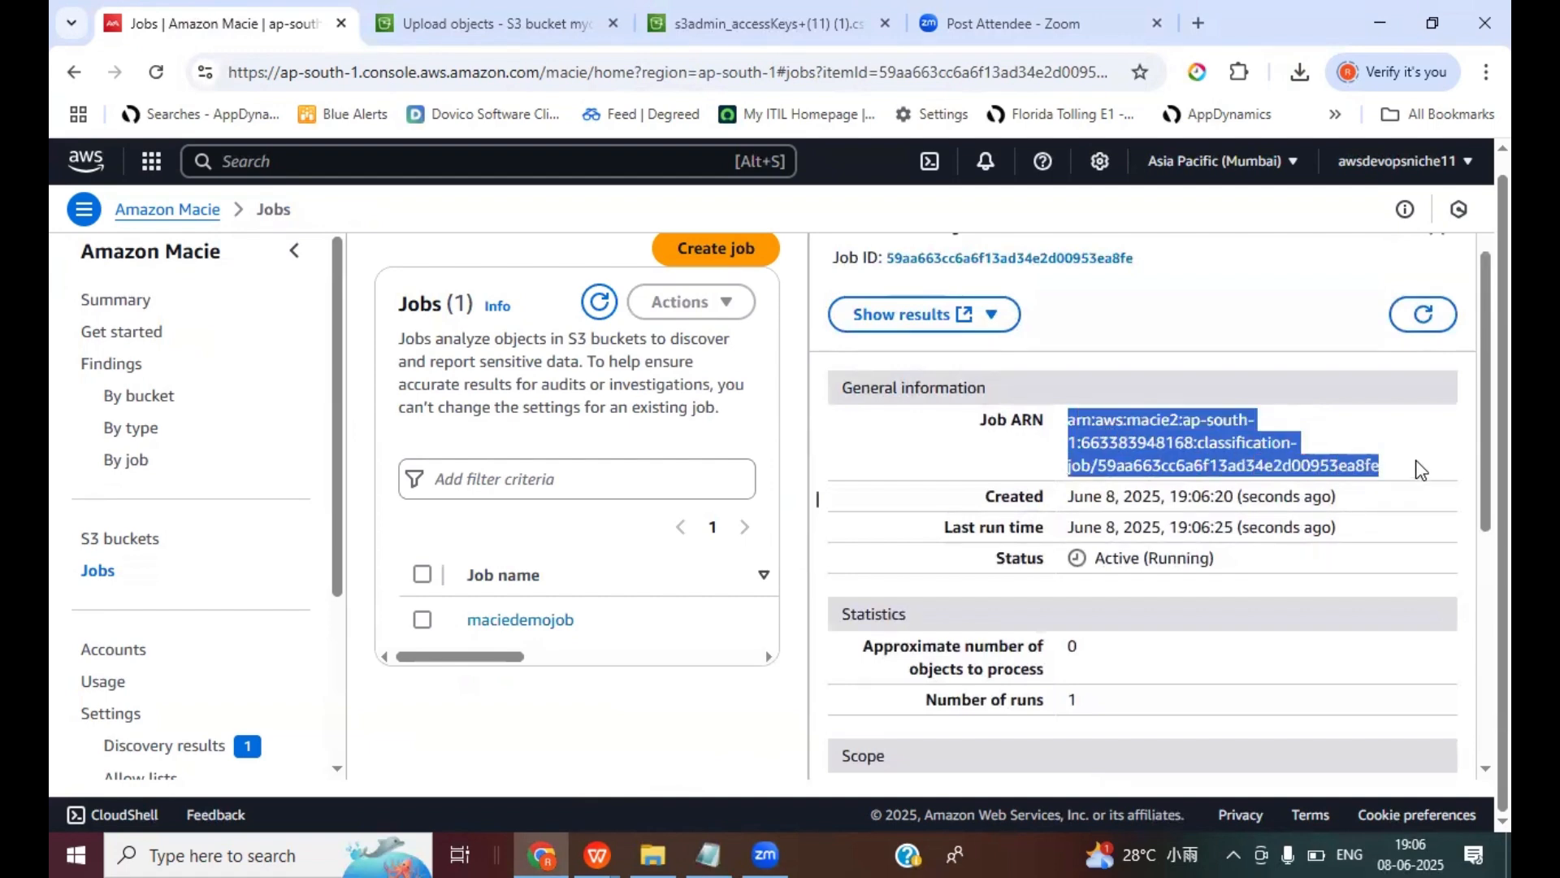
scroll(1421, 472, "down", 4)
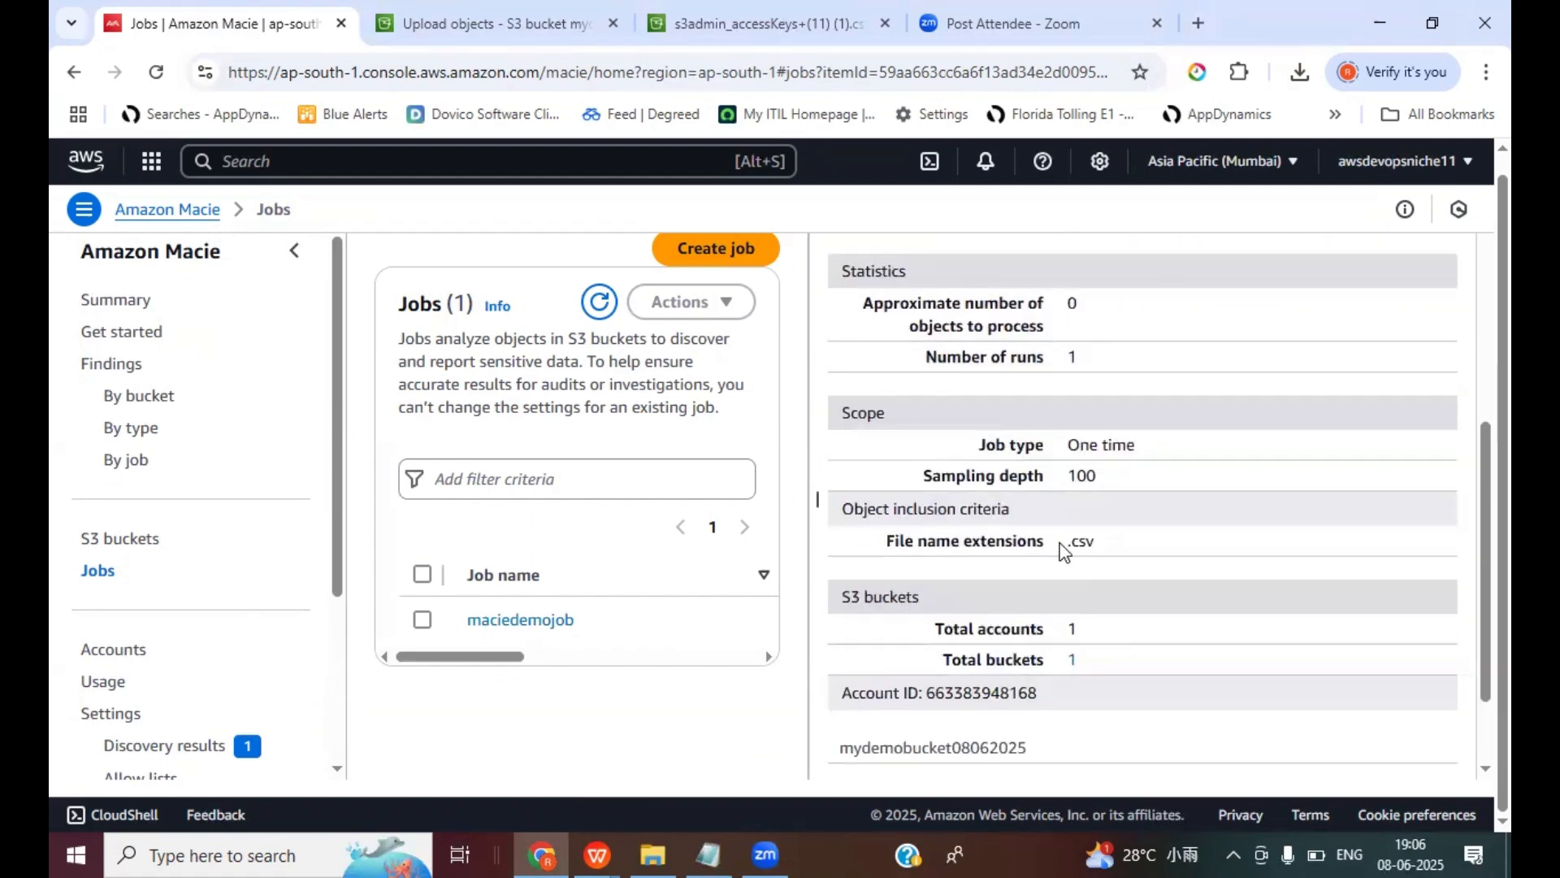
left_click_drag(1061, 545, 1091, 541)
scroll(1260, 560, "down", 1)
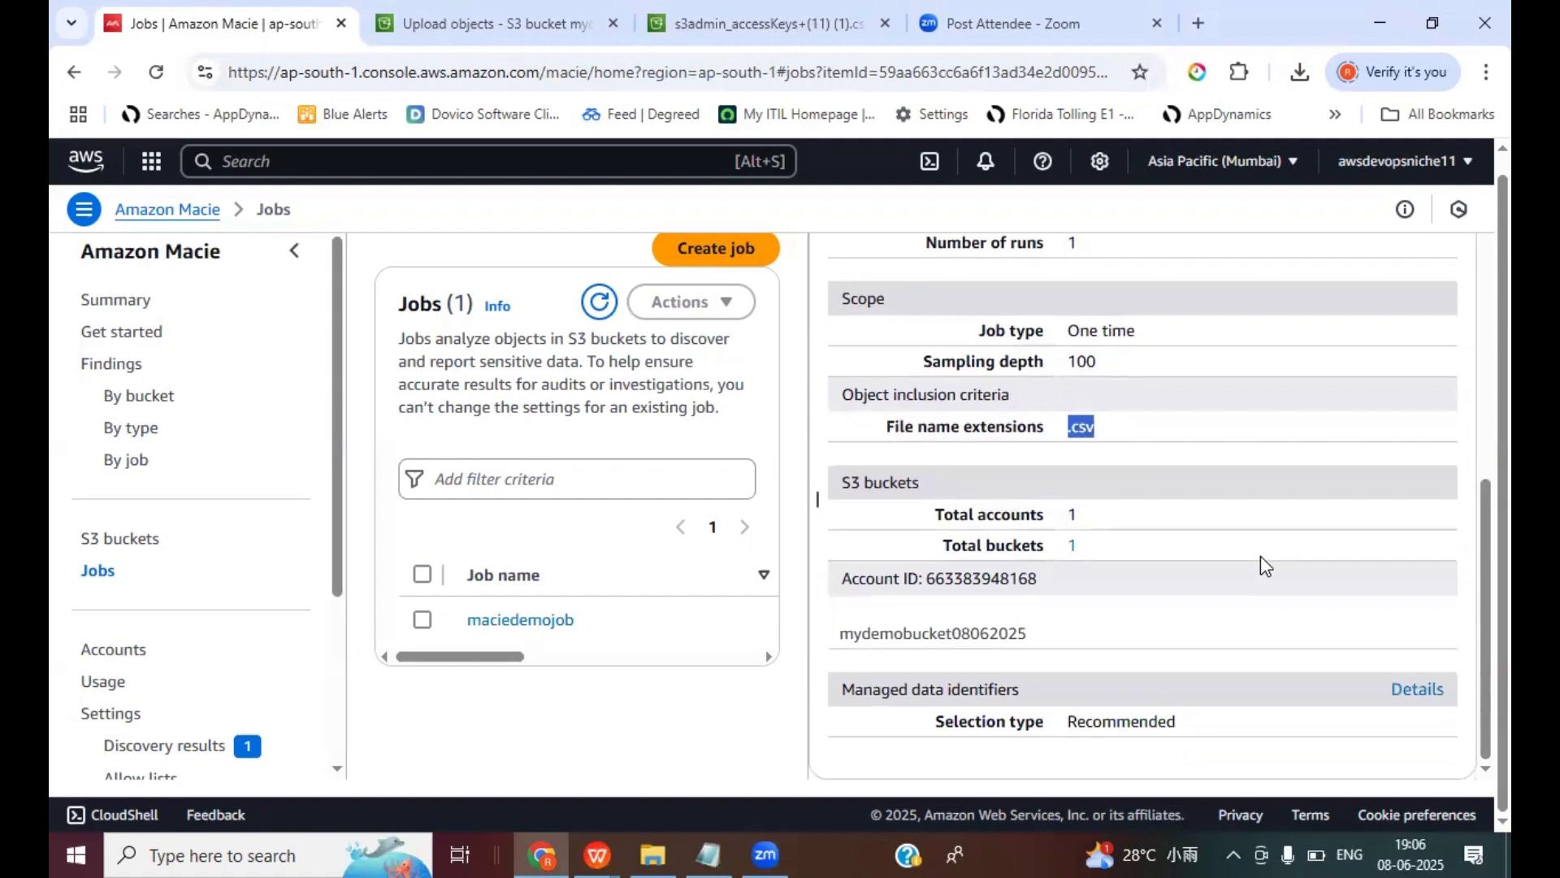
left_click_drag(1028, 634, 1077, 617)
left_click(853, 634)
left_click(1079, 616)
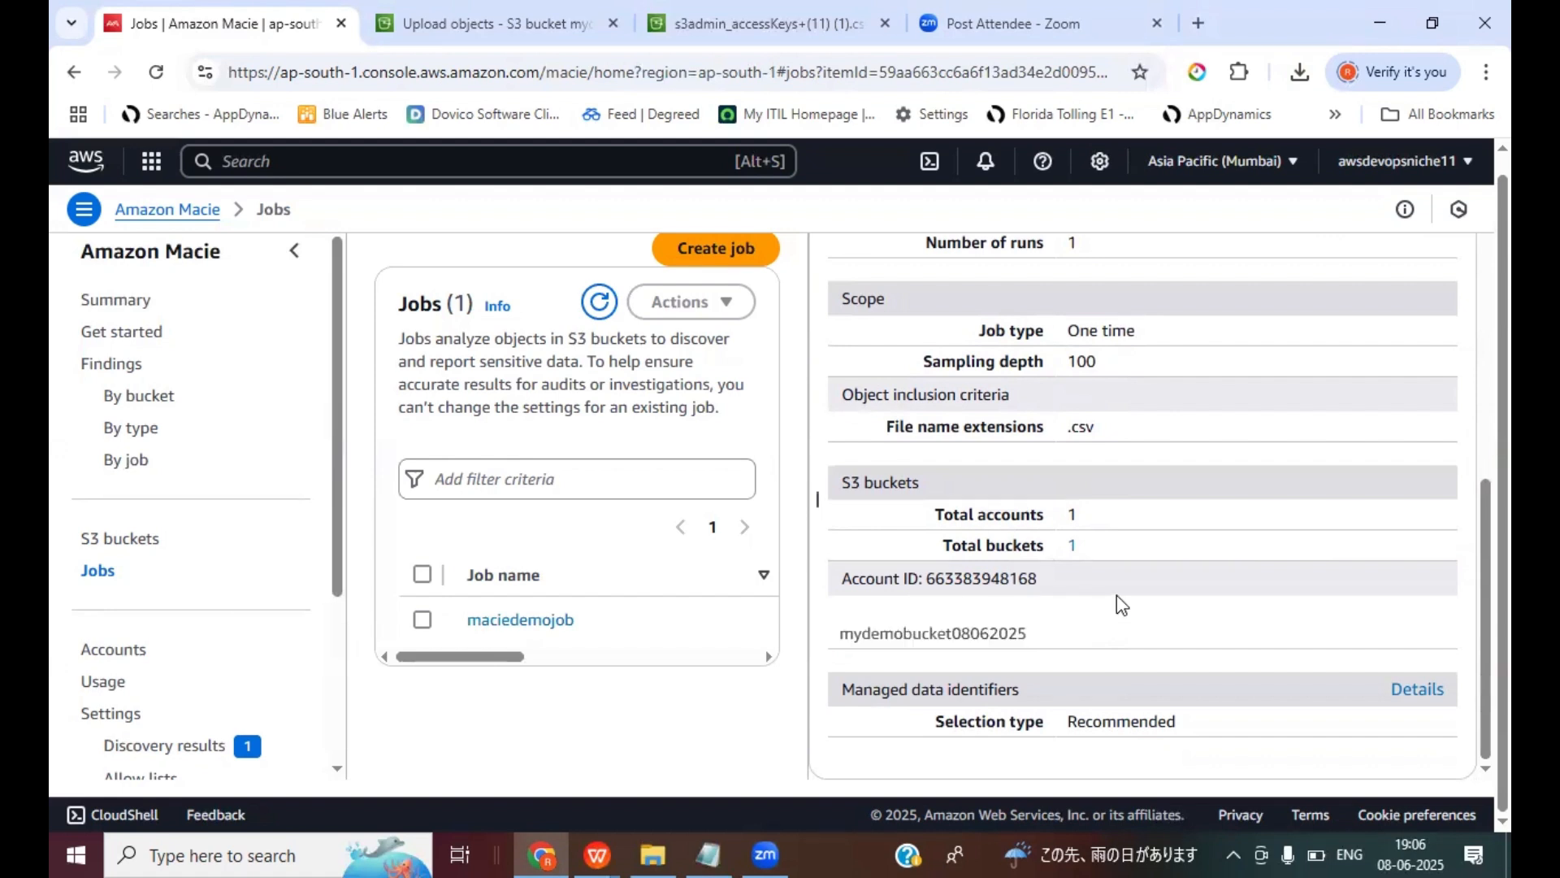
scroll(1238, 590, "up", 5)
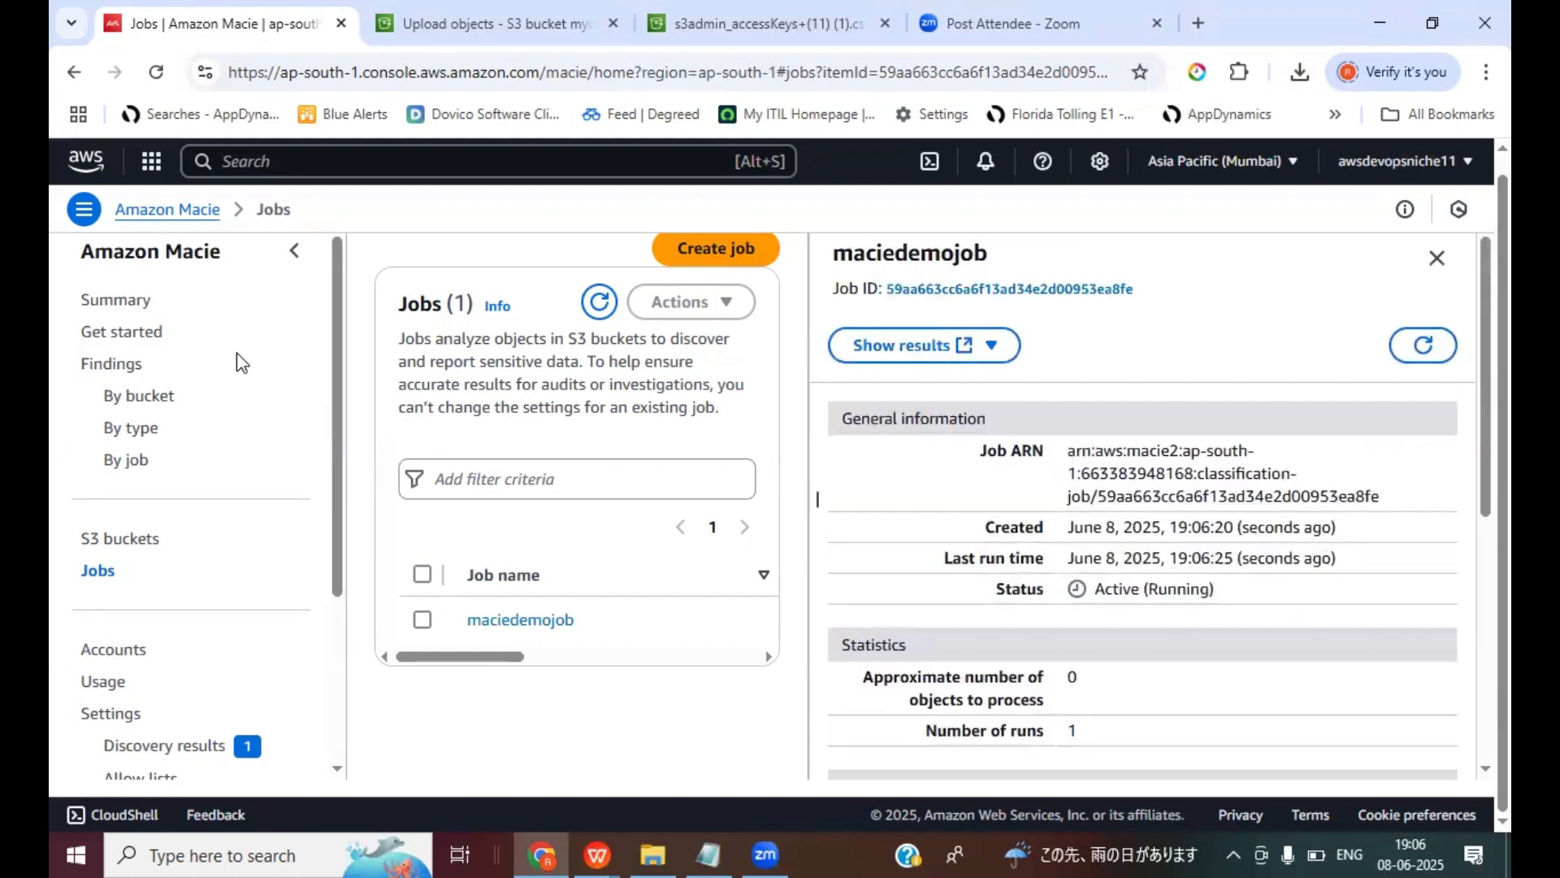
left_click(1428, 350)
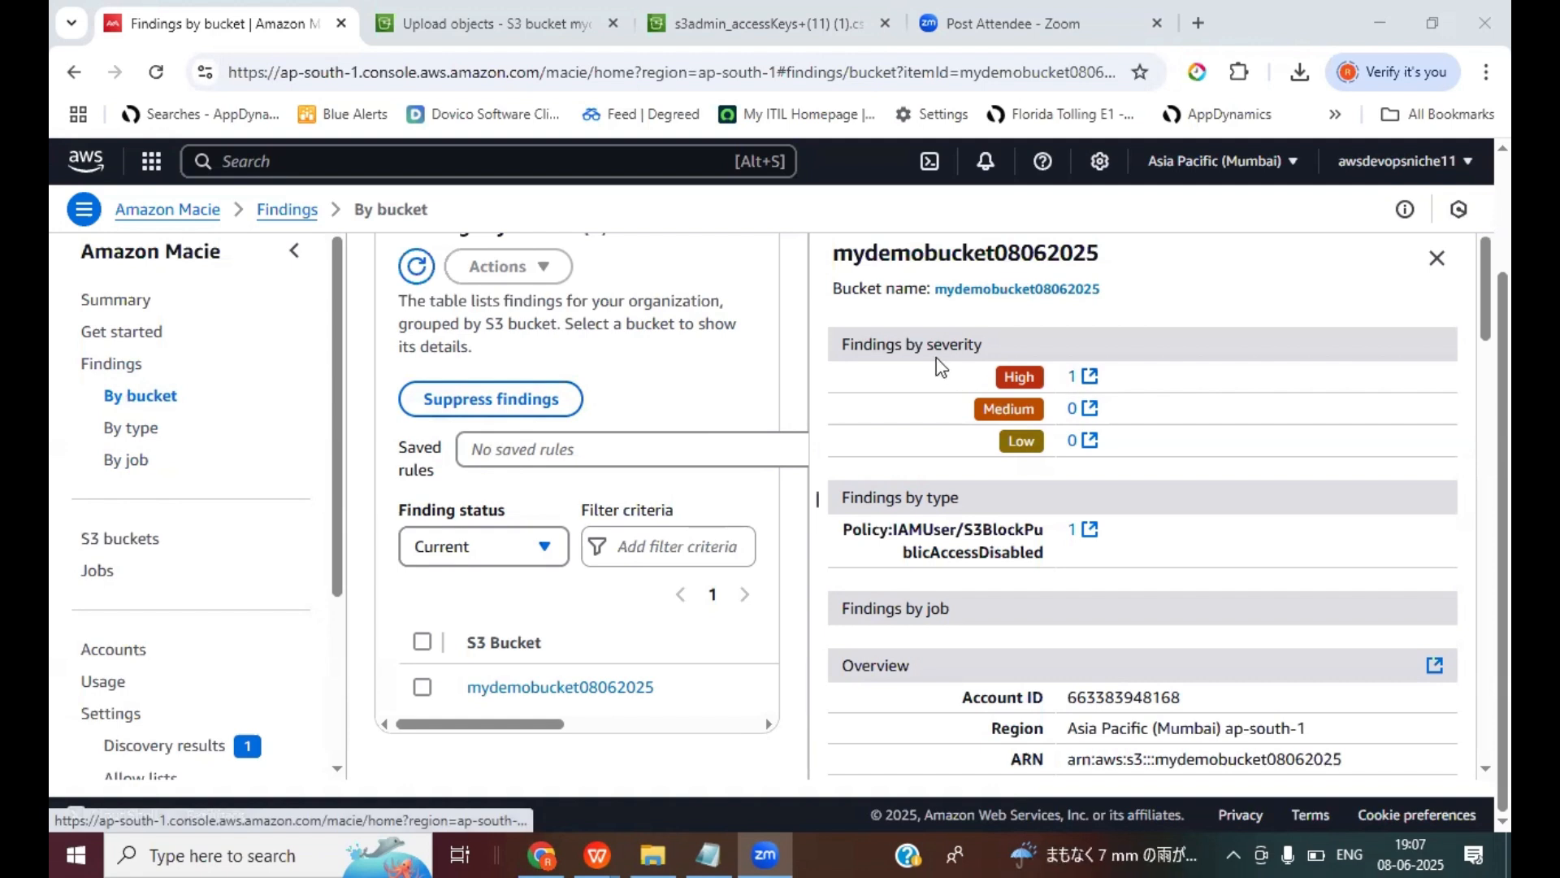
Check the findings by severity for mydemobucket08062025 and open its high-severity findings
left_click_drag(914, 345, 985, 343)
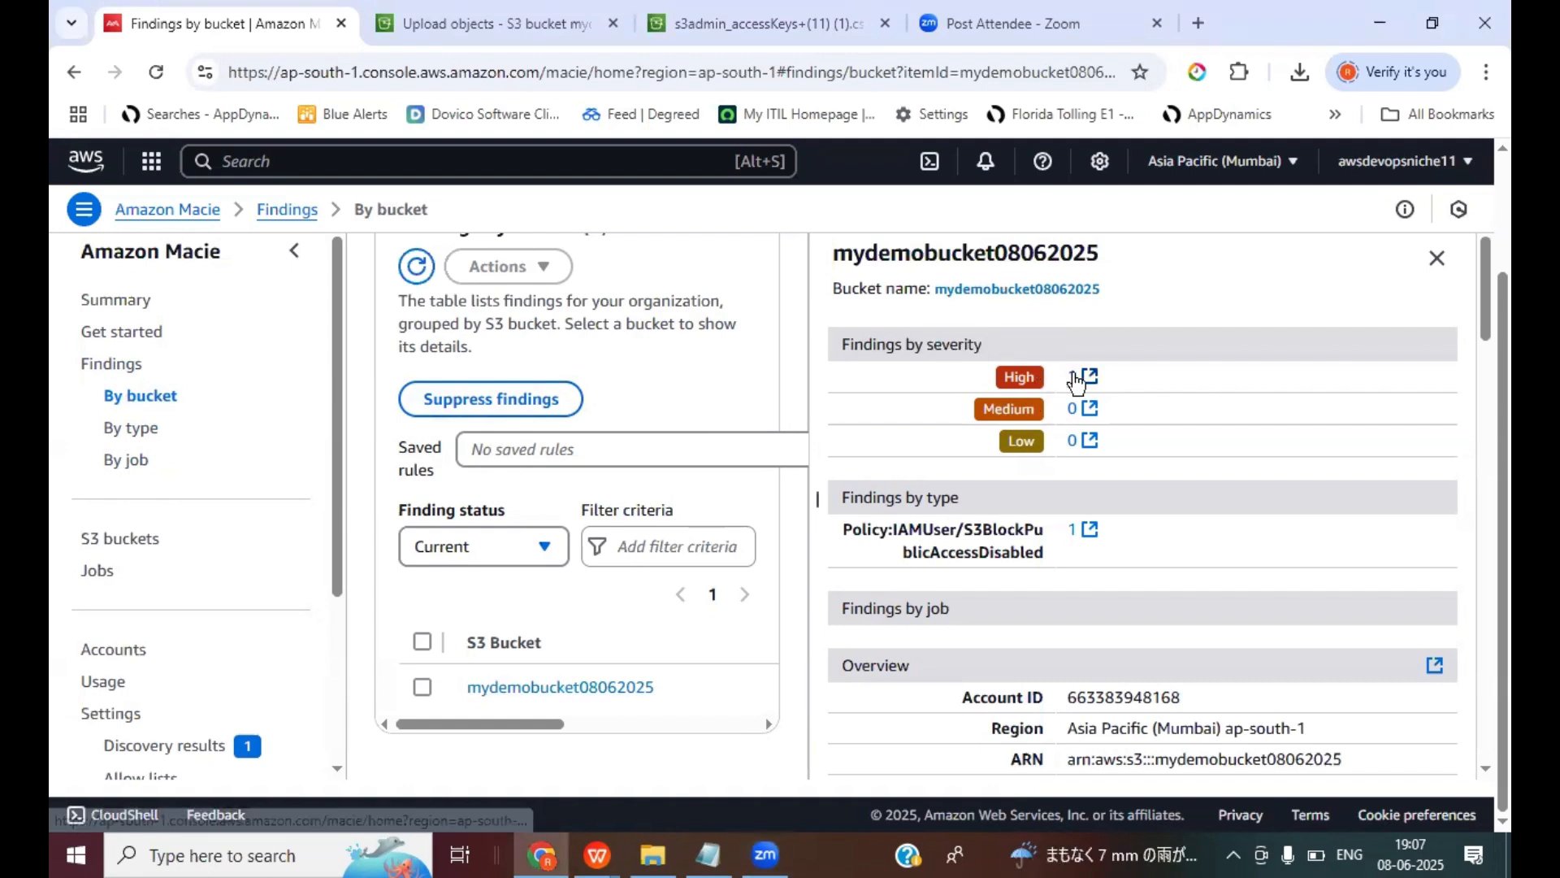
left_click(1074, 376)
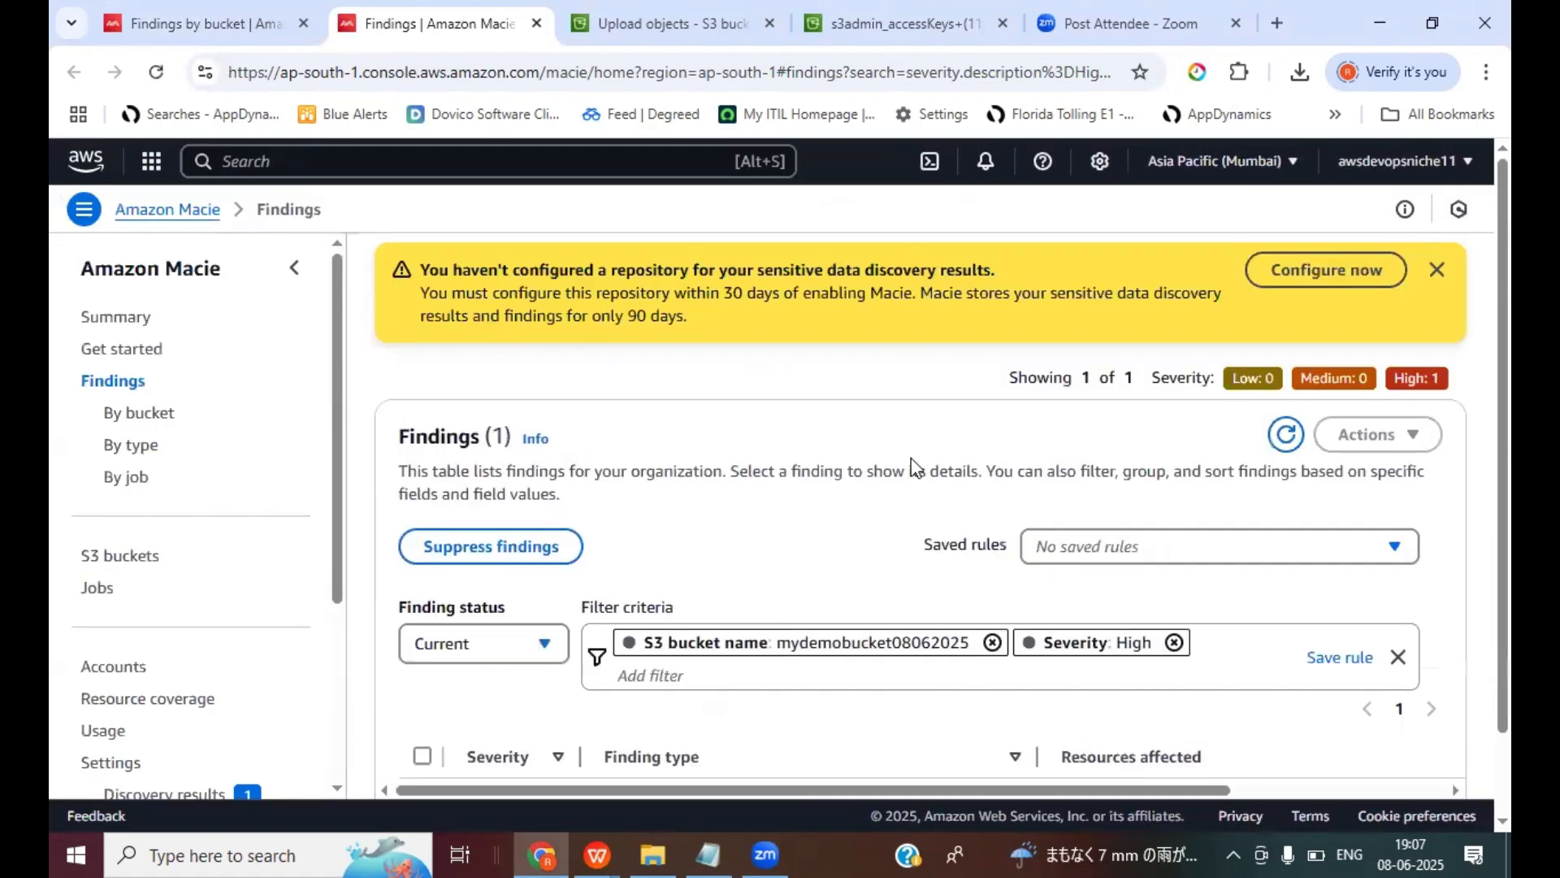
scroll(916, 466, "down", 1)
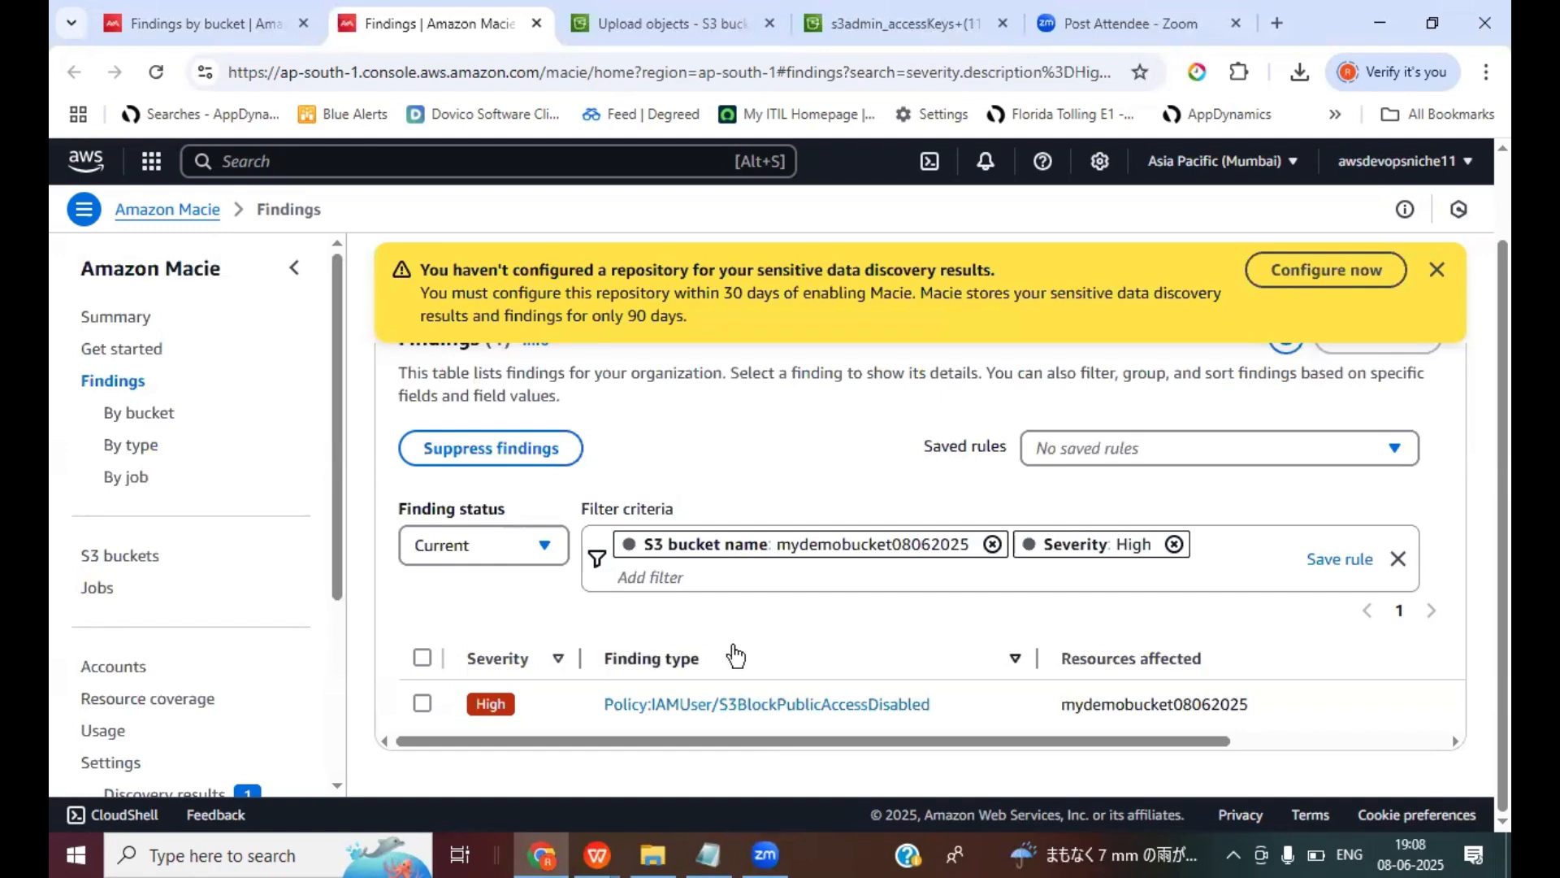
Switch to AWS Macie.pptx, underline the text on monitoring bucket security and access control on the "What is Macie ?" slide, and return to the findings
left_click(597, 855)
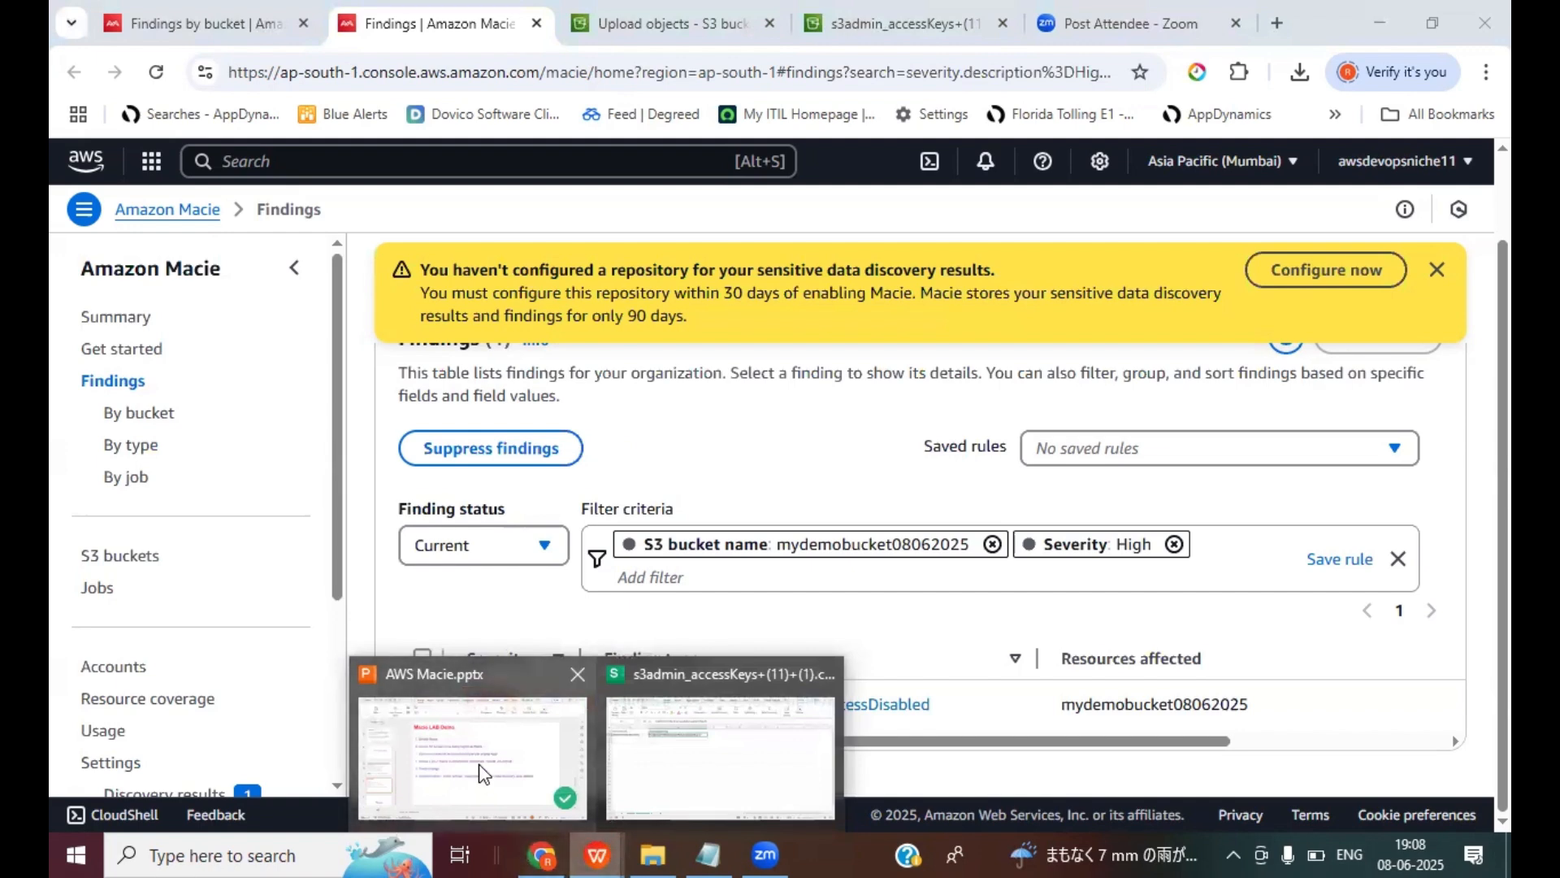
left_click(480, 773)
left_click(163, 467)
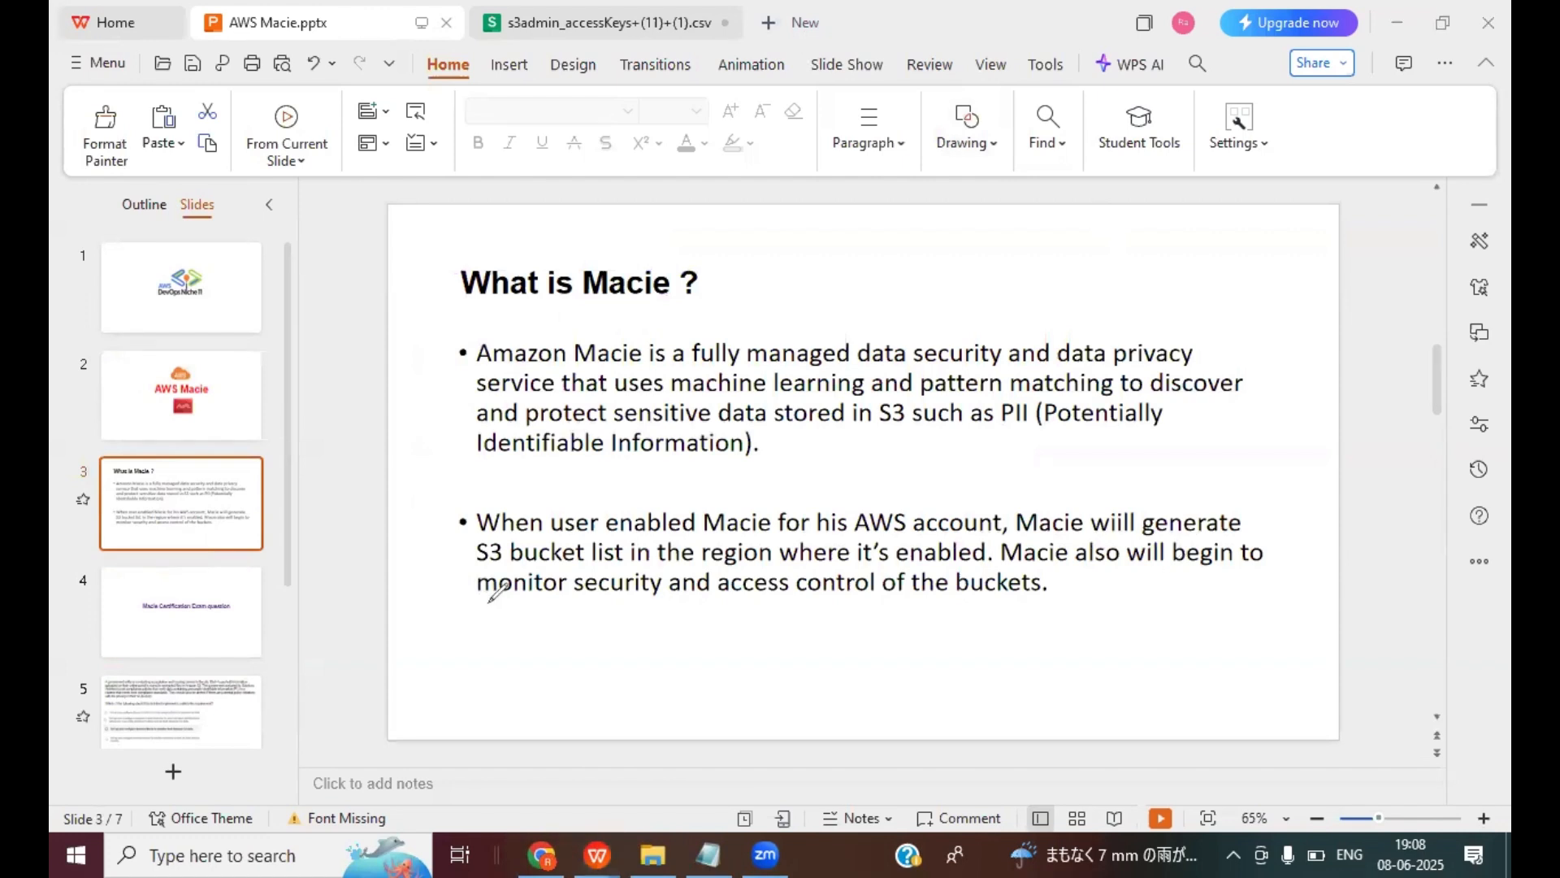
left_click_drag(485, 599, 896, 607)
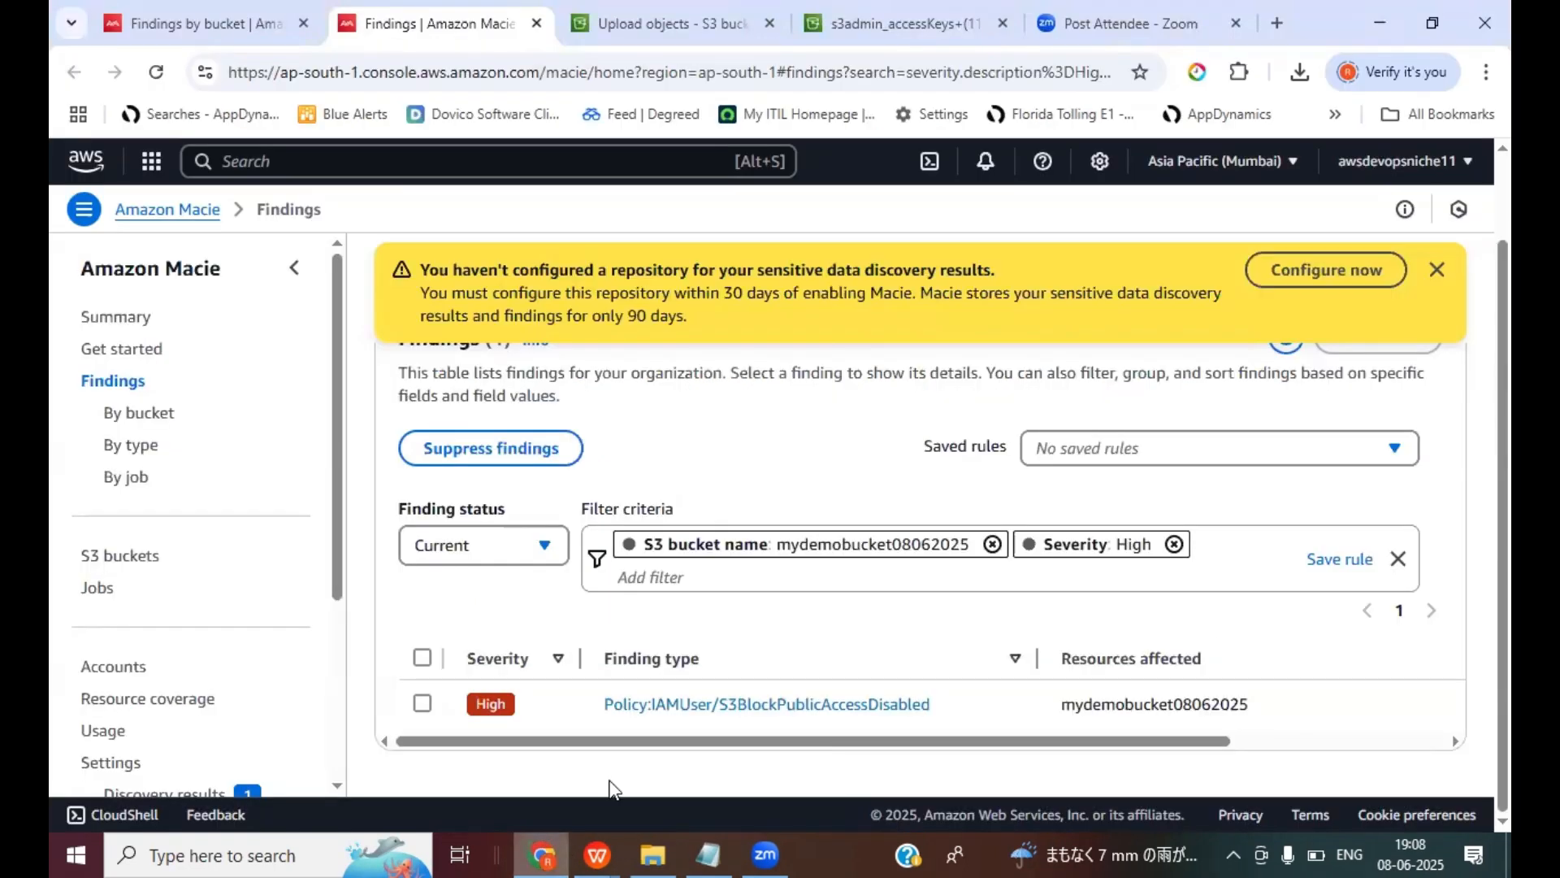
key("alt+Tab")
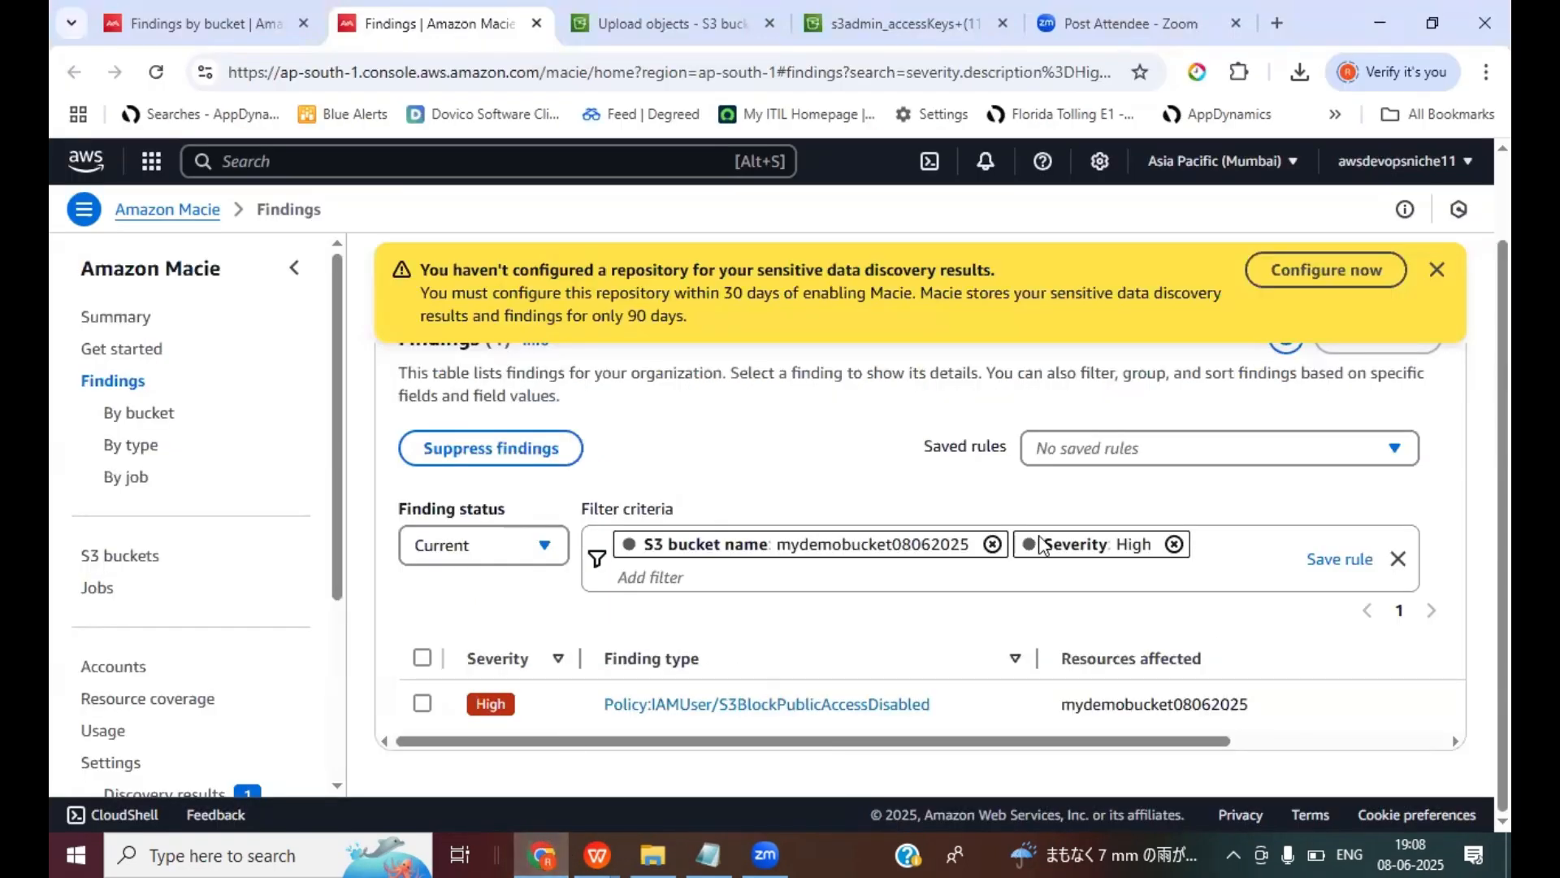
Dismiss the discovery results repository notice and refresh the bucket's high-severity findings list
left_click(1436, 269)
left_click(1307, 326)
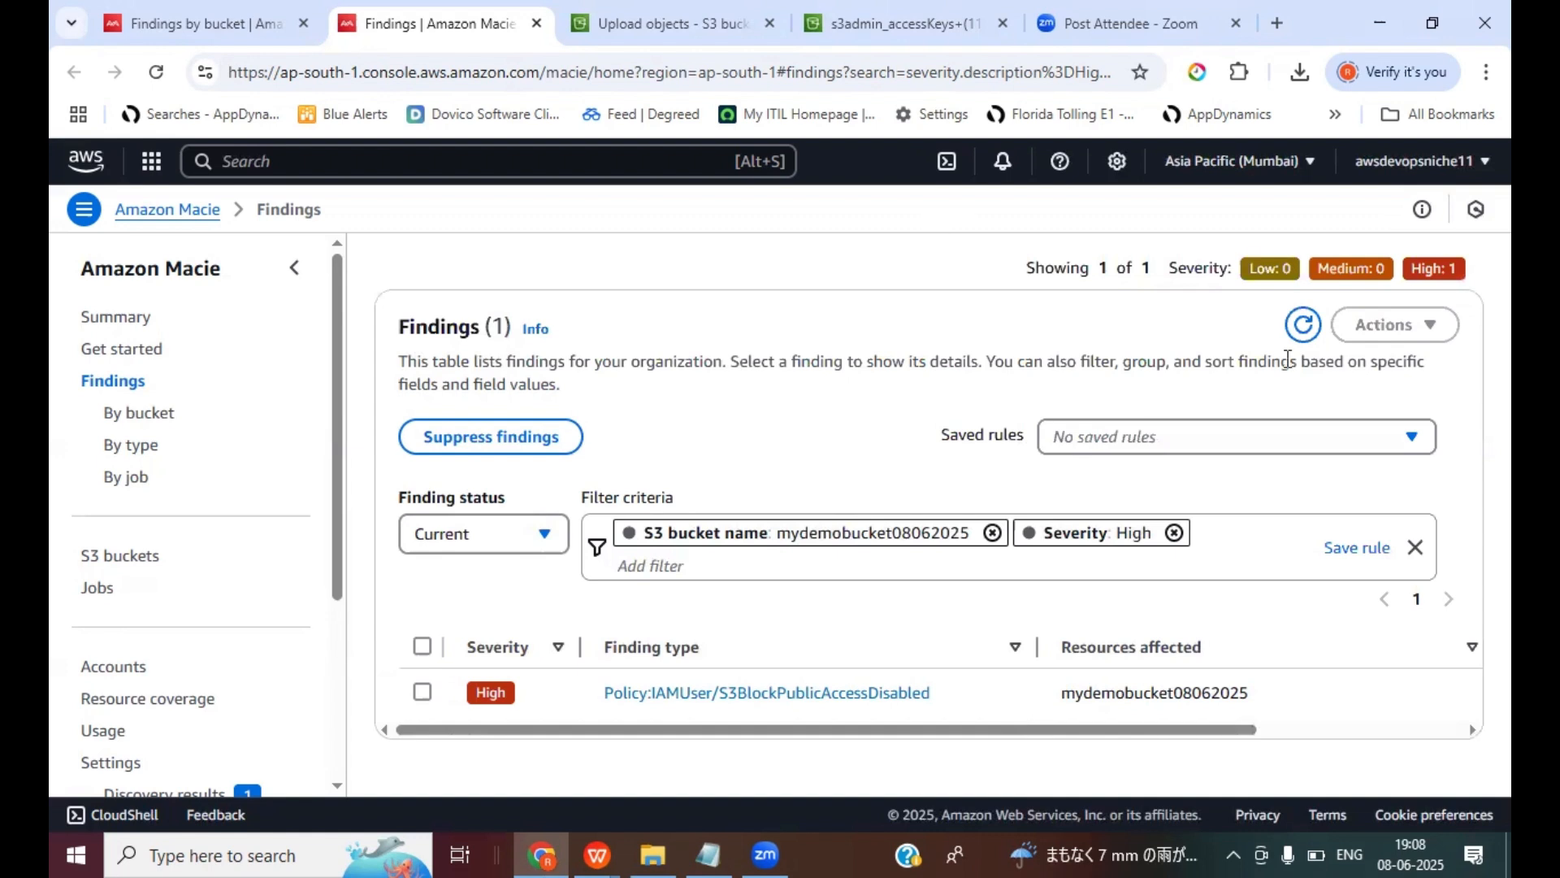
left_click(1302, 325)
View the findings grouped by job and refresh the list several times to check for new results
left_click(126, 479)
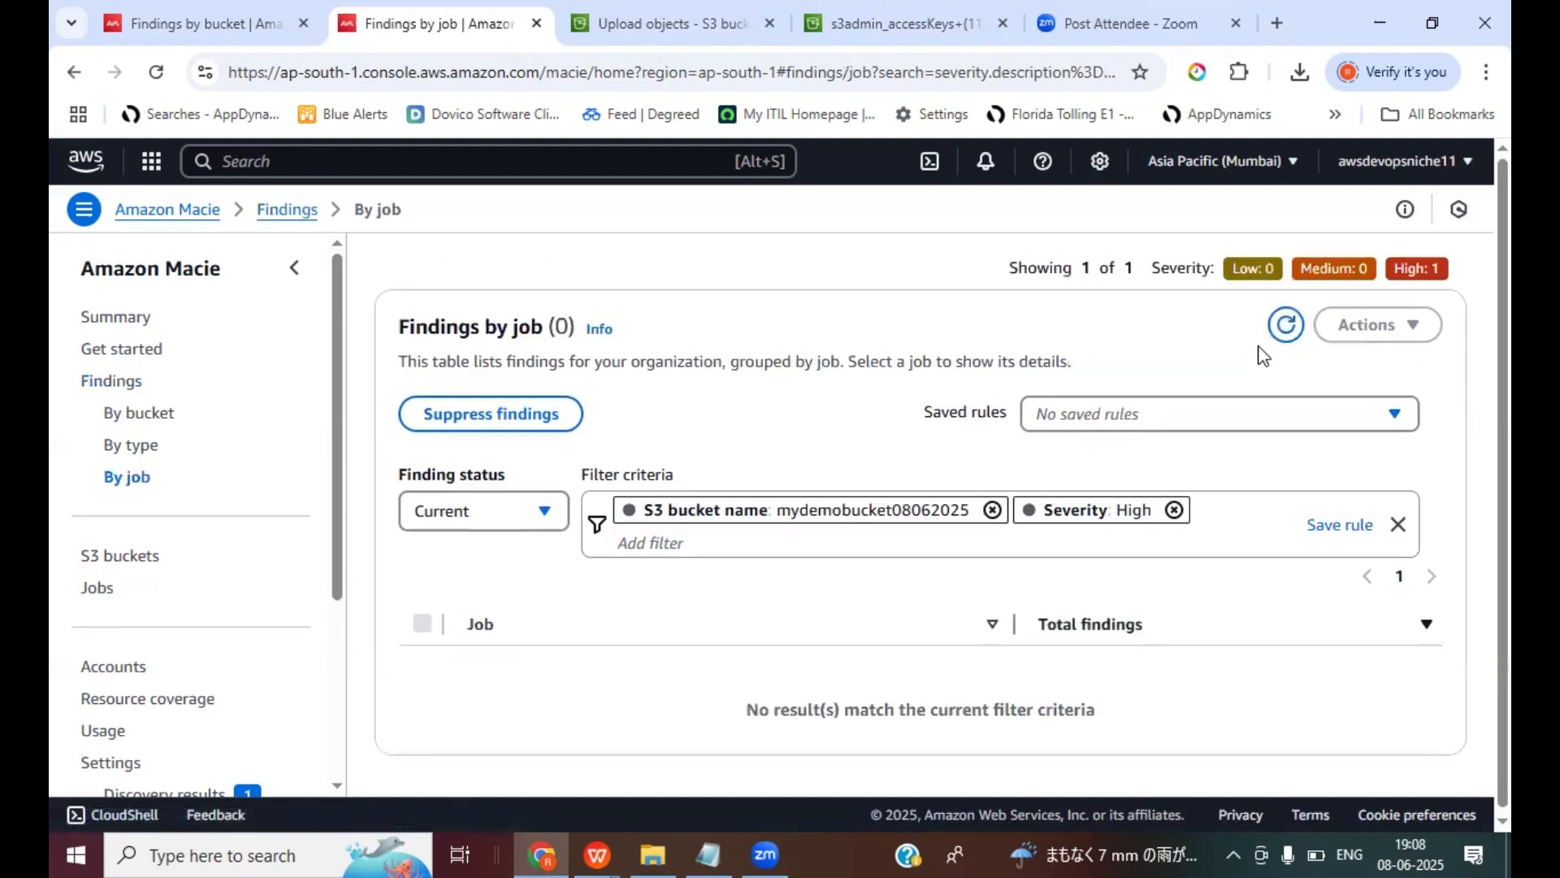
left_click(1284, 326)
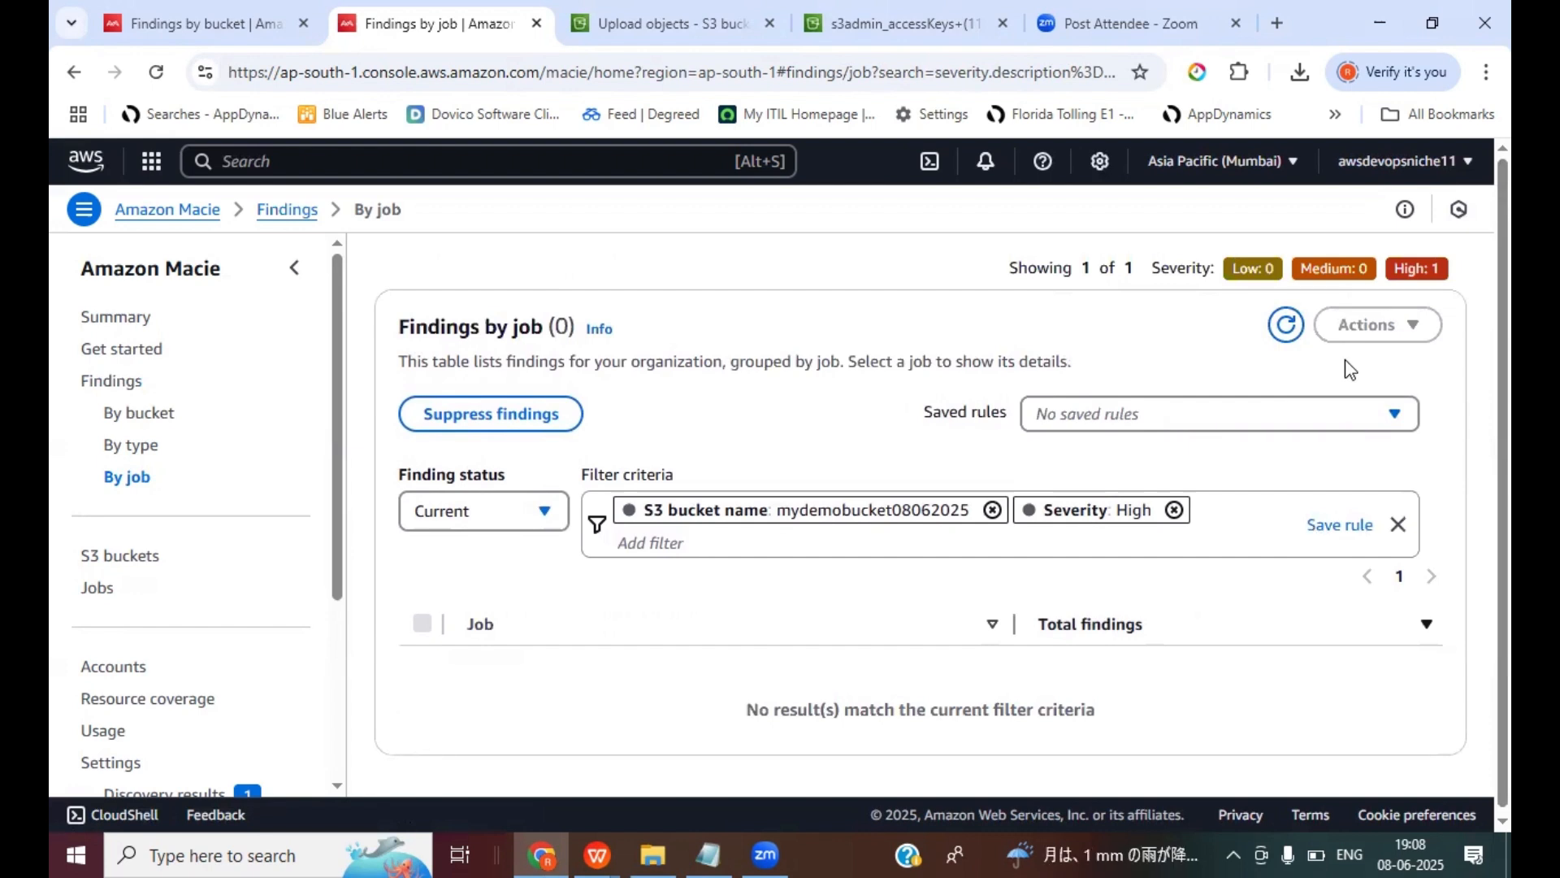
left_click(1285, 325)
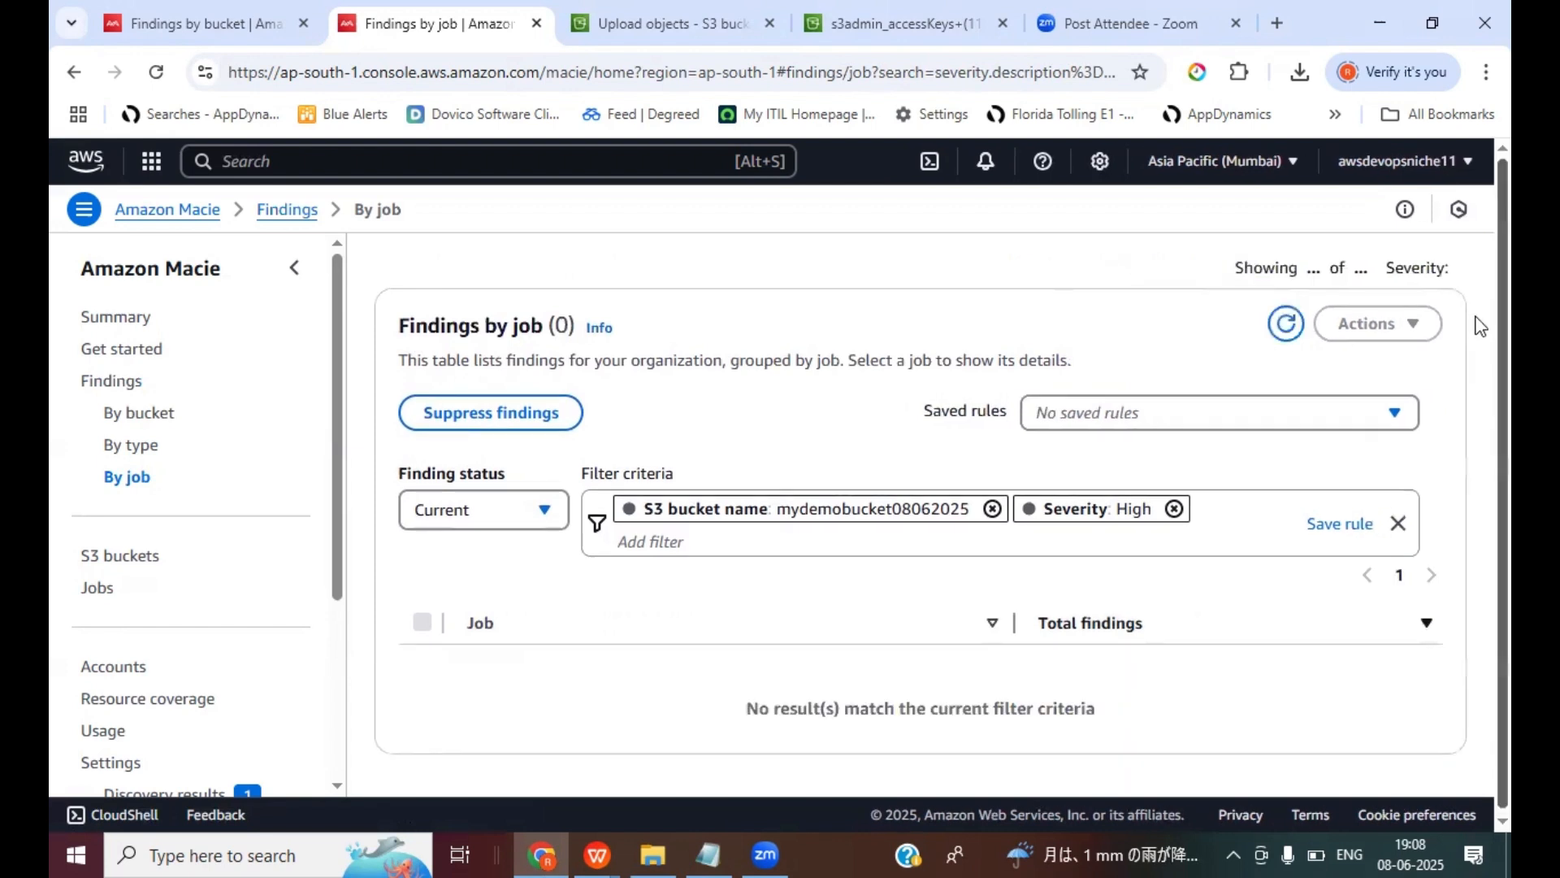
left_click(1283, 326)
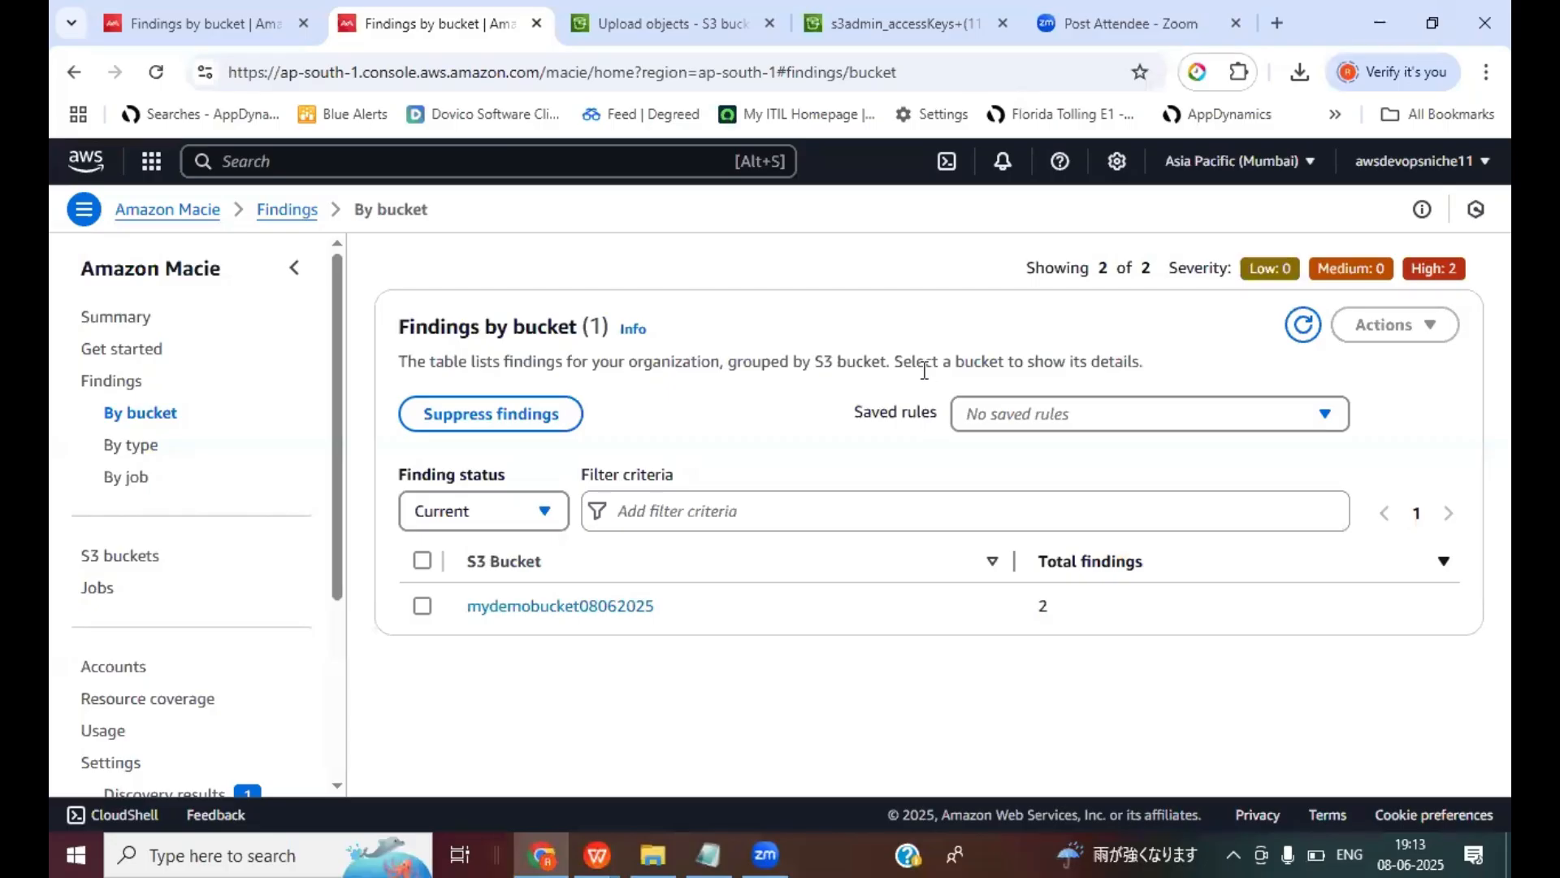
Refresh the findings by bucket and mark the total findings of mydemobucket08062025 with a red check mark
left_click(1304, 327)
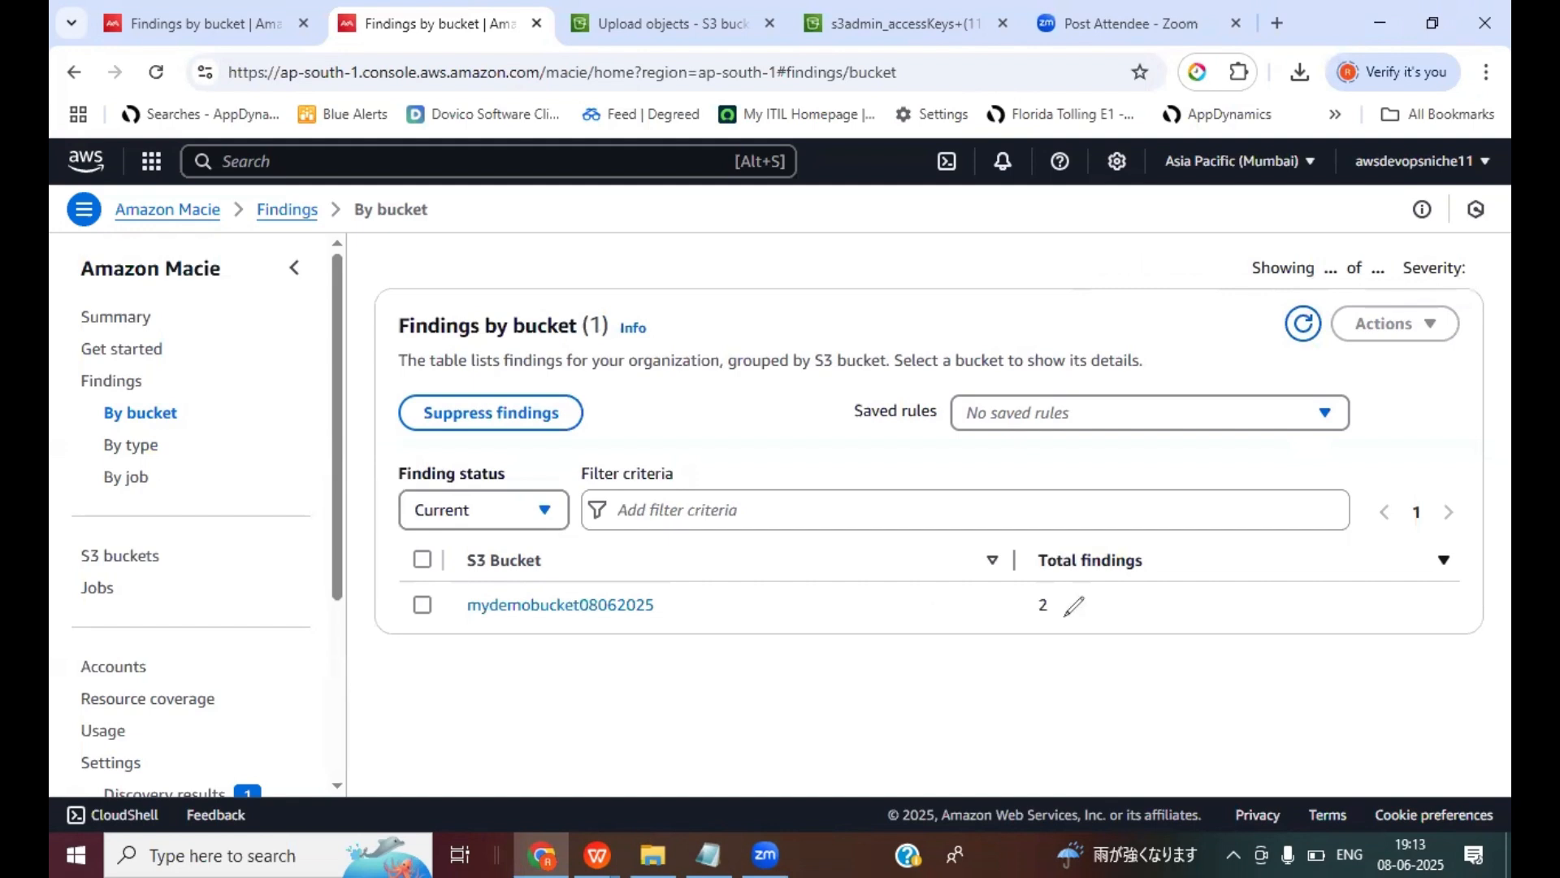
left_click_drag(1055, 599, 1105, 546)
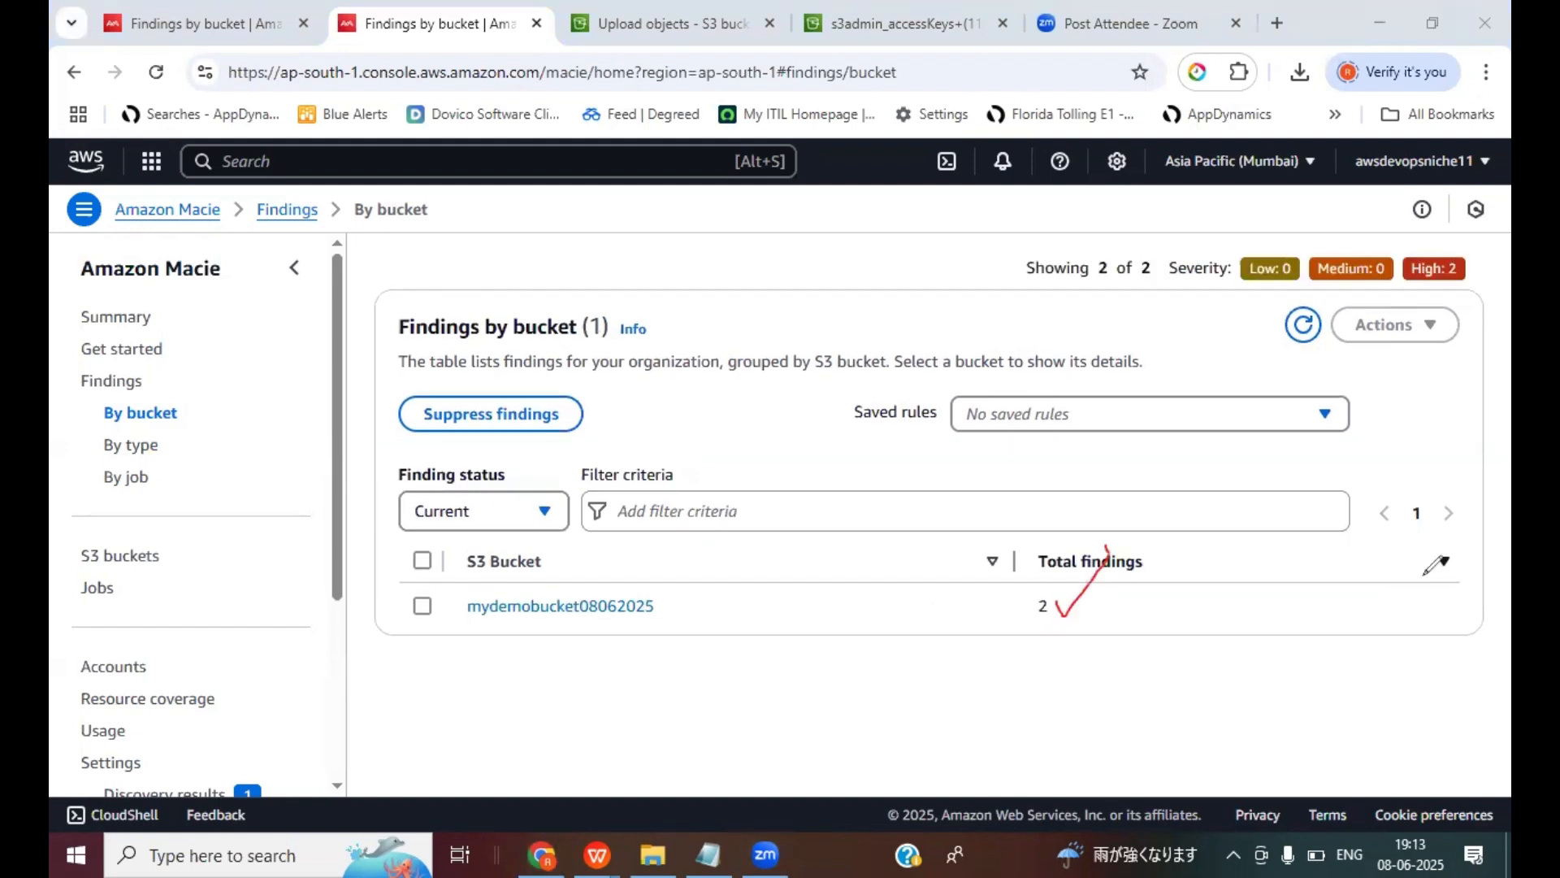
View the findings by job for maciedemojob, check-mark the credentials finding, circle the high-severity count, and clear the annotations
left_click(126, 478)
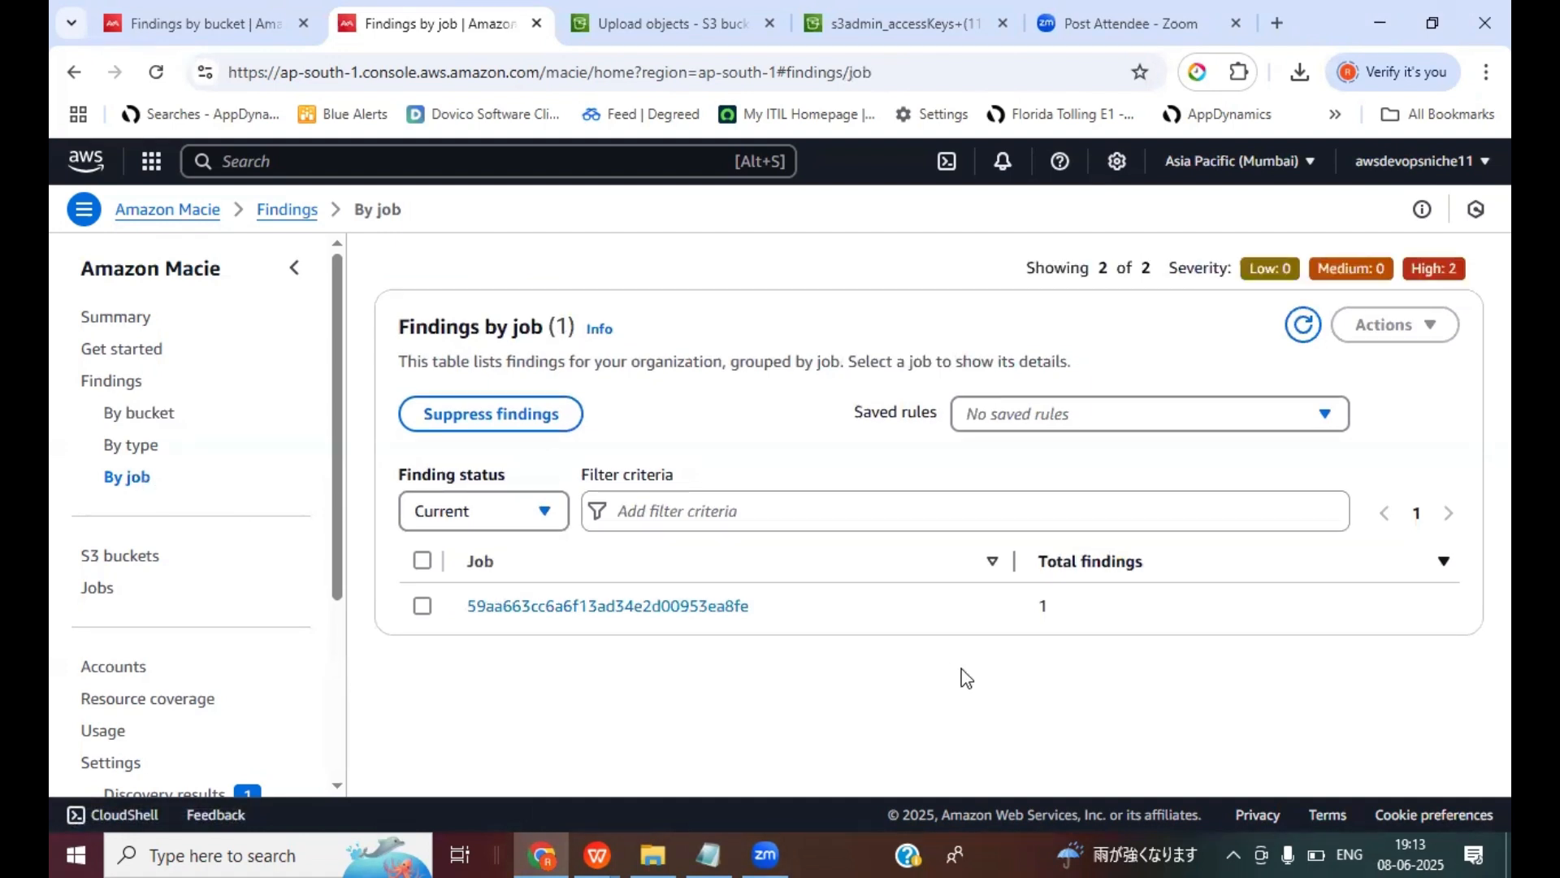
left_click(599, 608)
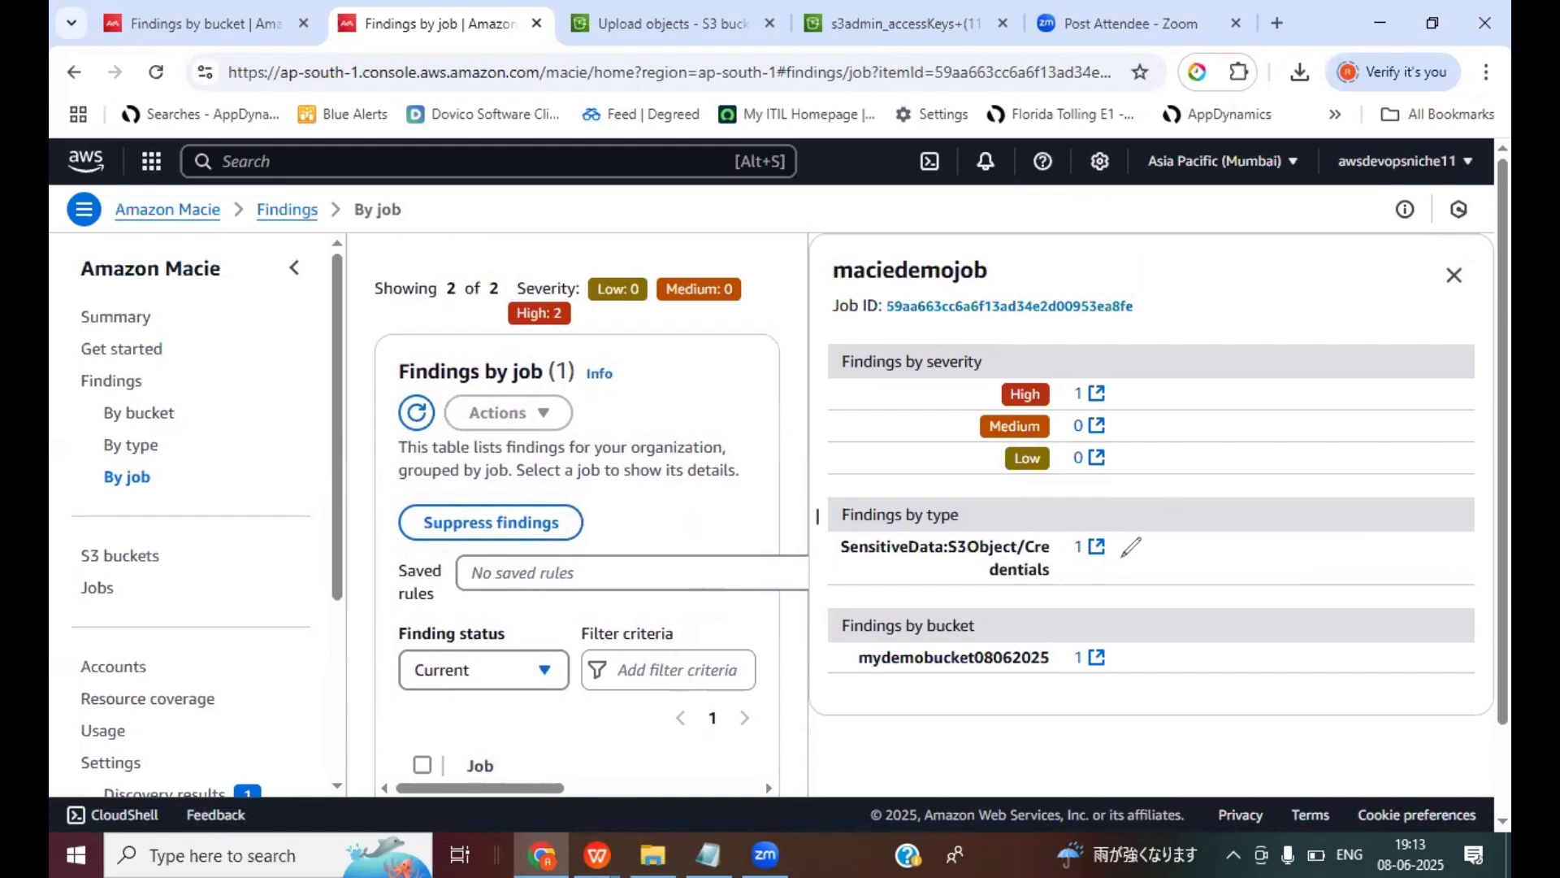
left_click_drag(1118, 539, 1155, 518)
mouse_move(1102, 374)
left_mouse_down()
mouse_move(1066, 384)
mouse_move(1133, 390)
mouse_move(1092, 374)
left_mouse_up()
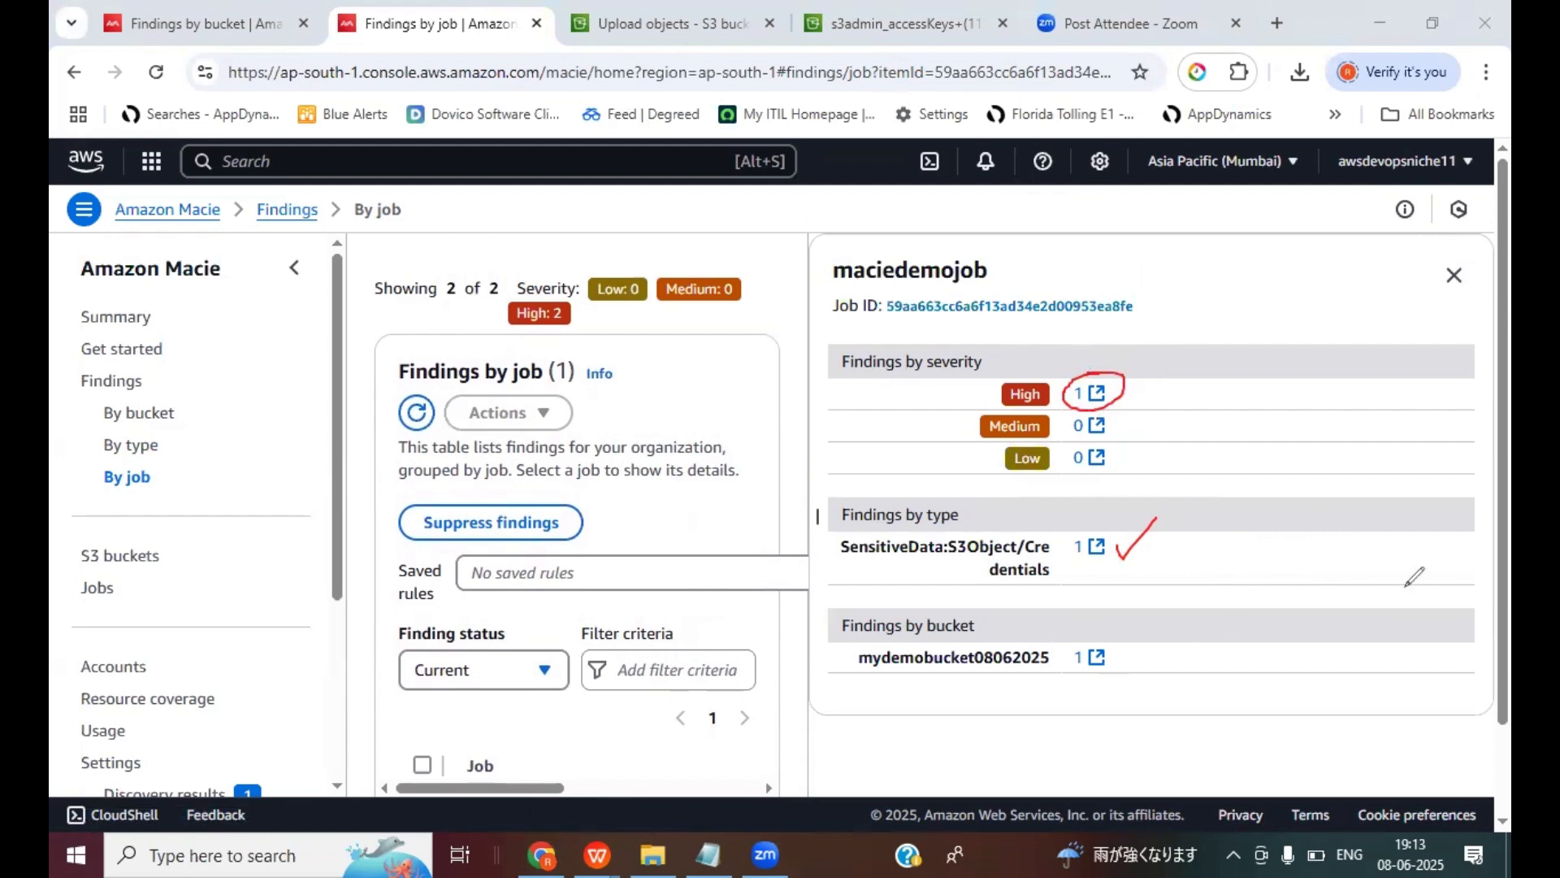
left_click(1422, 756)
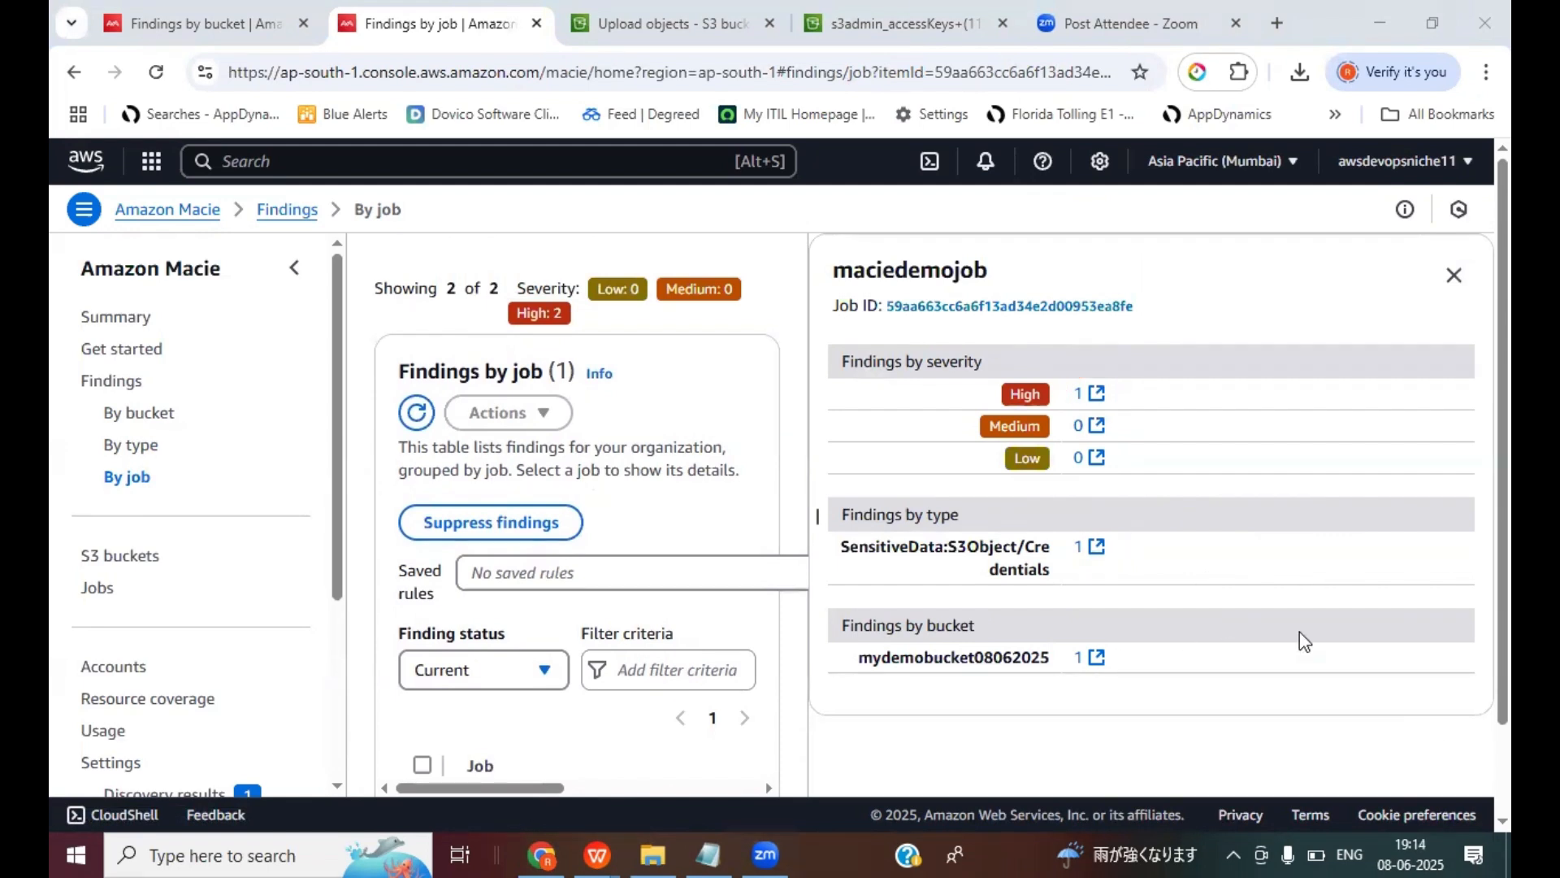
Open the job's SensitiveData:S3Object/Credentials findings, underline the affected .csv resource in red and circle its High severity
left_click(1097, 546)
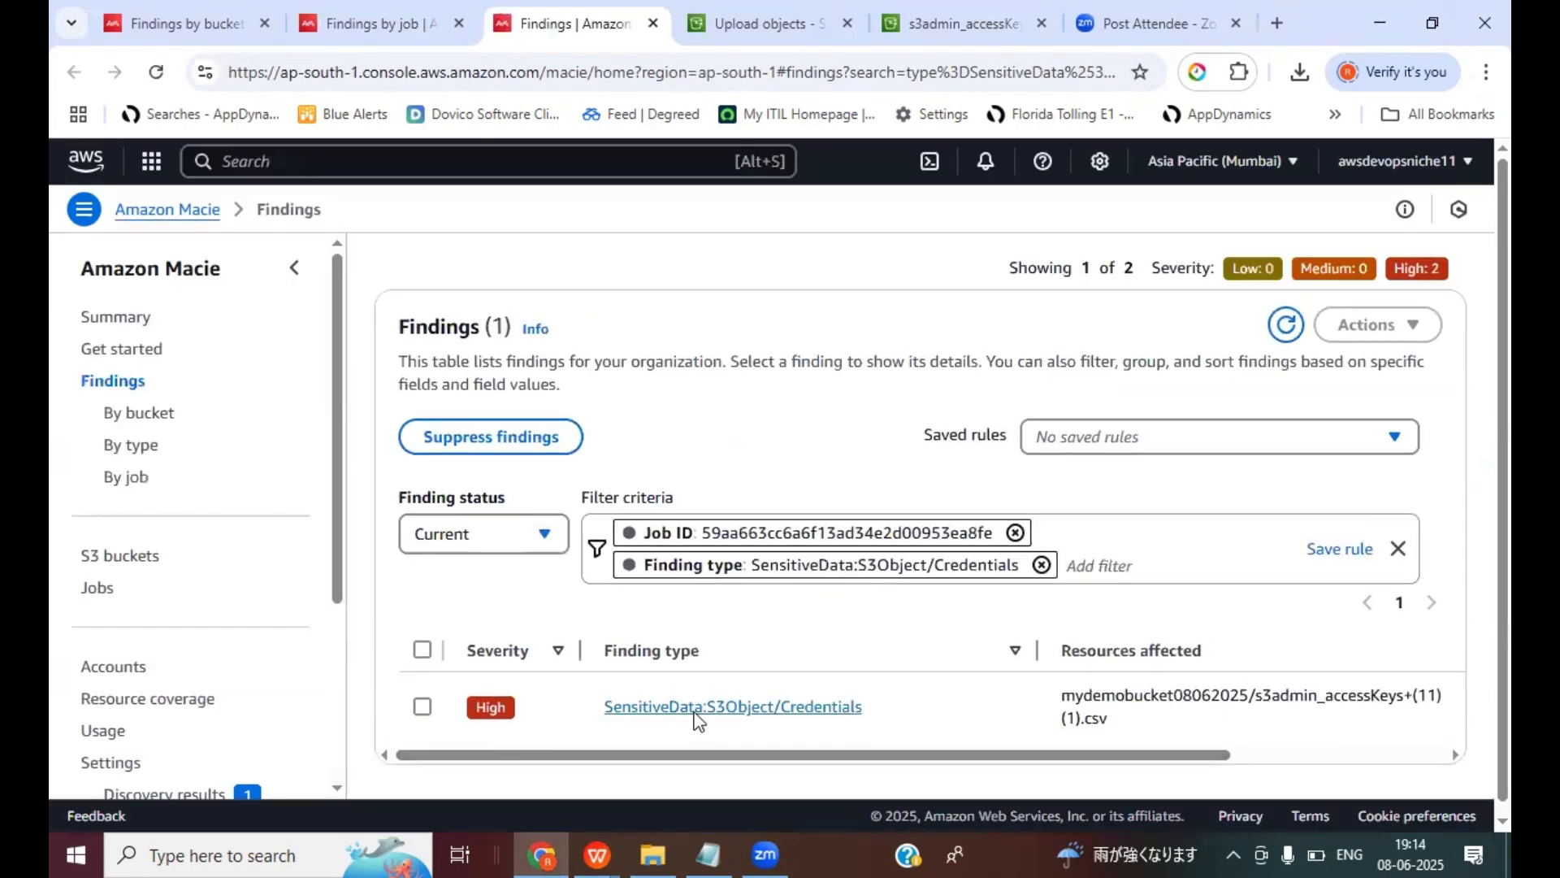
scroll(879, 702, "down", 1)
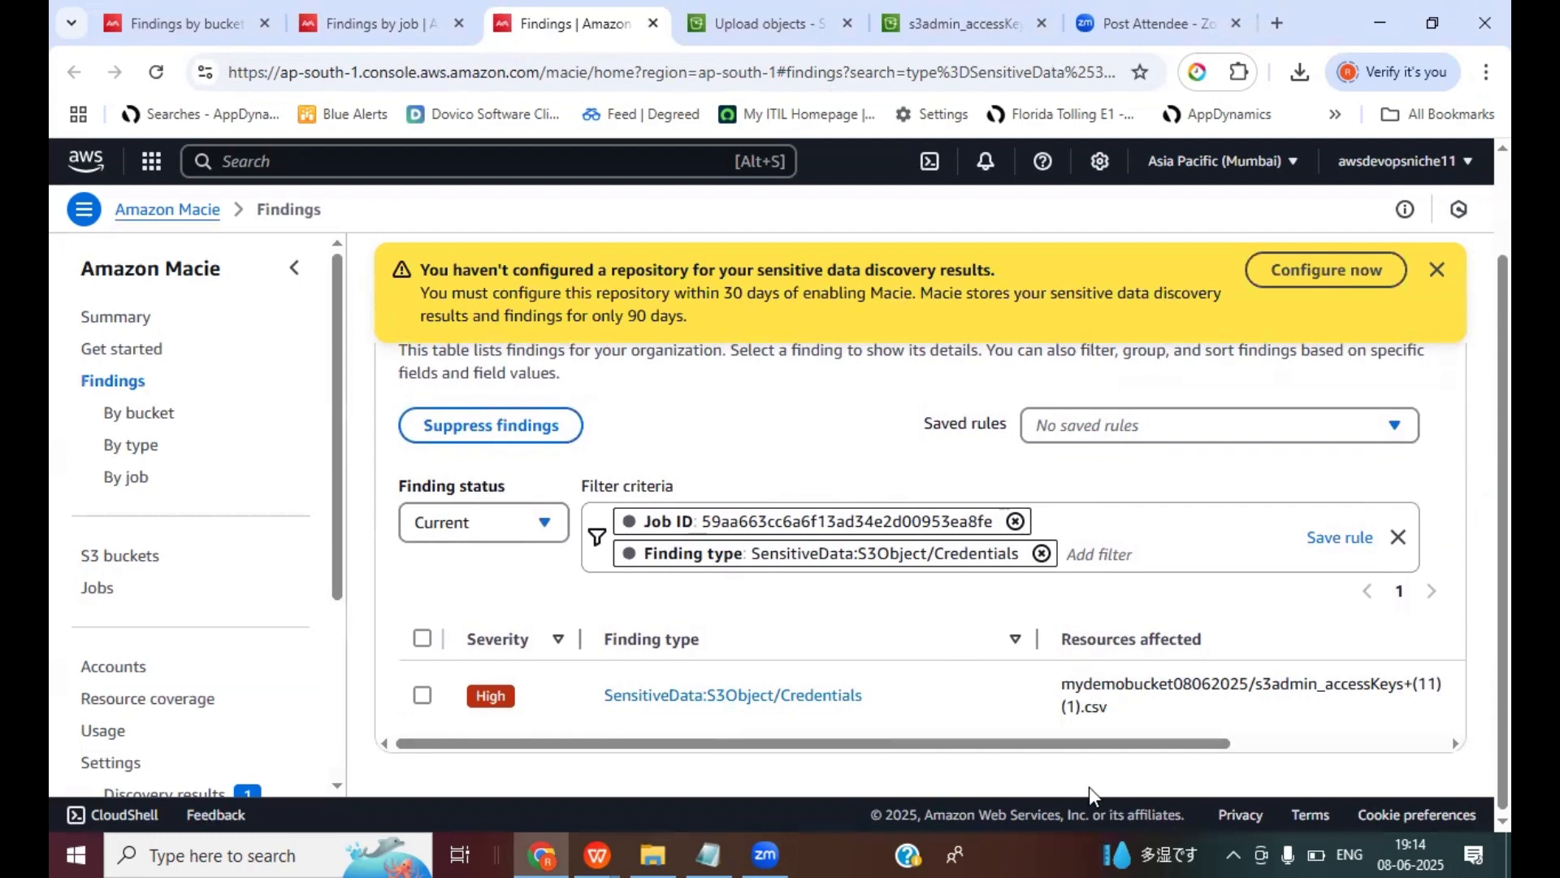
left_click_drag(1062, 722, 1356, 696)
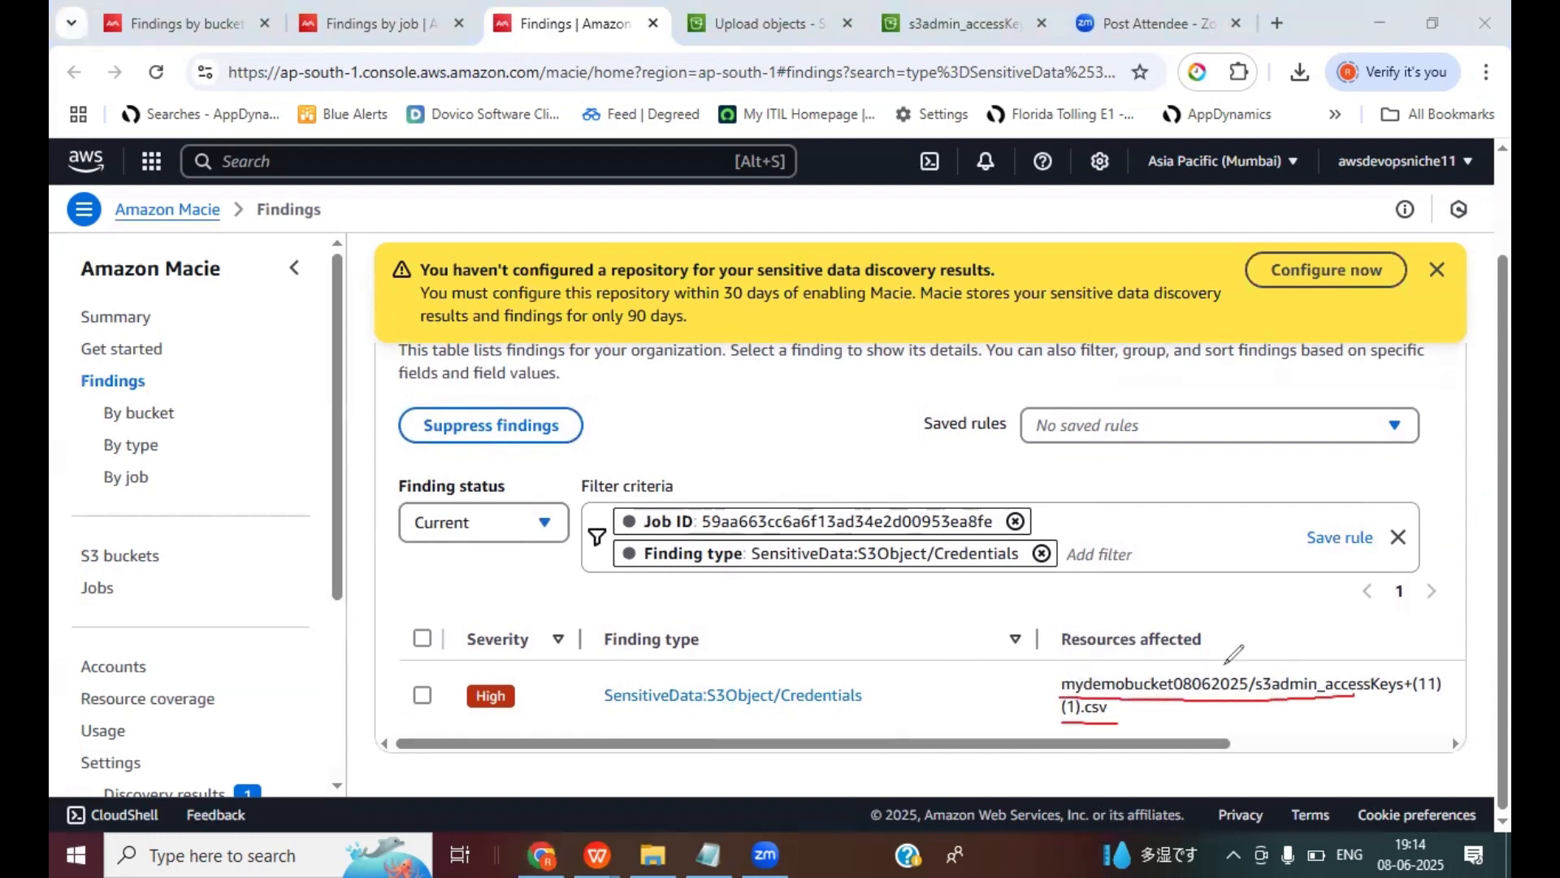
mouse_move(504, 674)
left_mouse_down()
mouse_move(464, 720)
mouse_move(545, 696)
mouse_move(491, 672)
left_mouse_up()
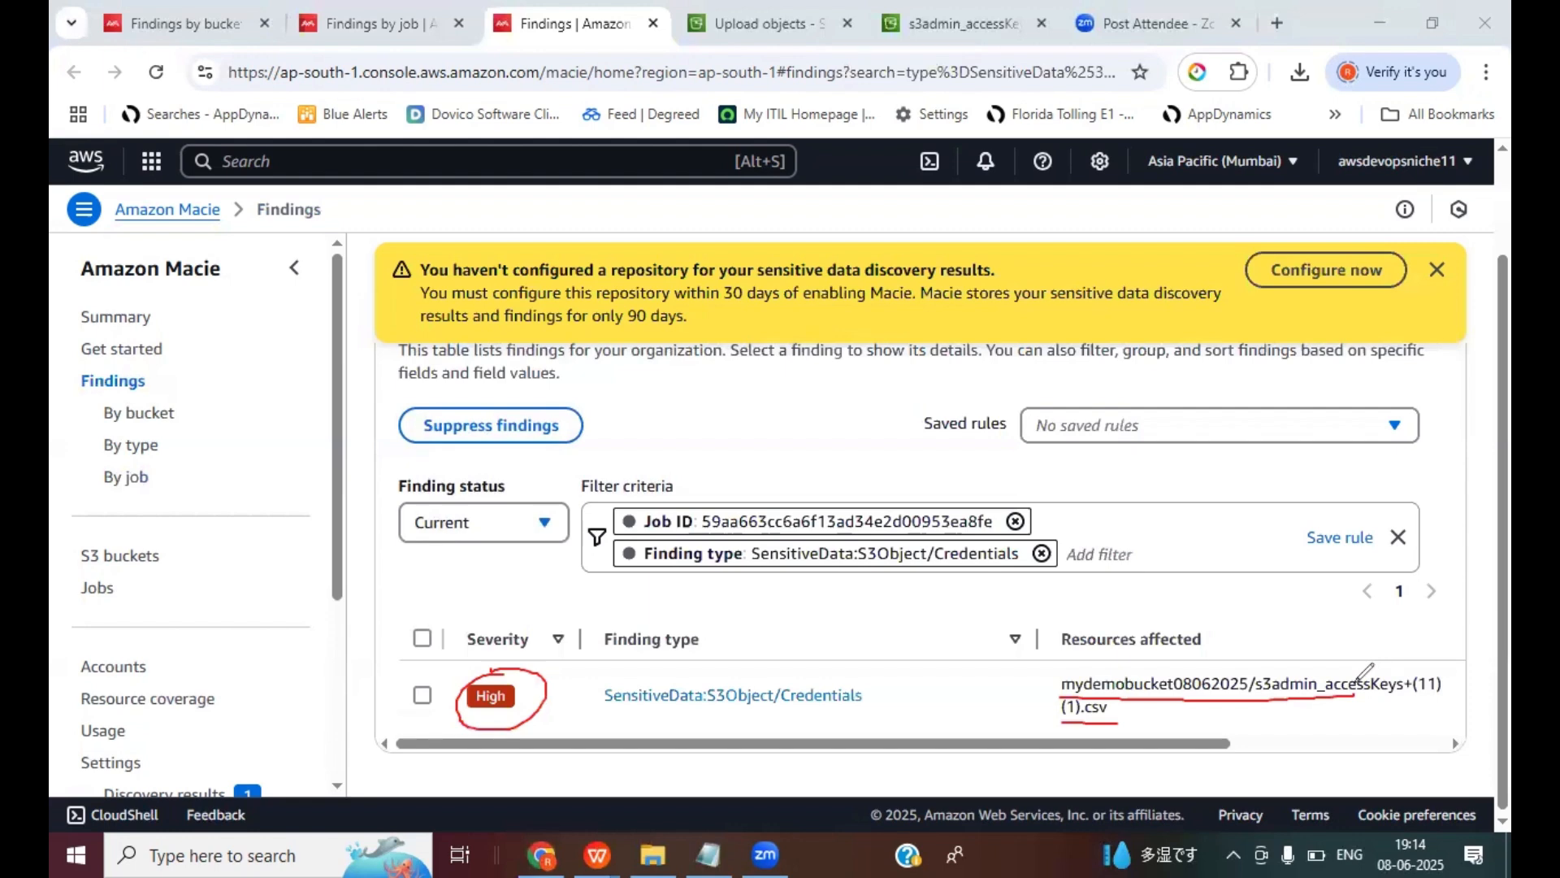
Switch to AWS Macie.pptx, present the "Macie LAB Demo" slide to review the lab steps, and exit the slide show
mouse_move(598, 853)
left_click(467, 731)
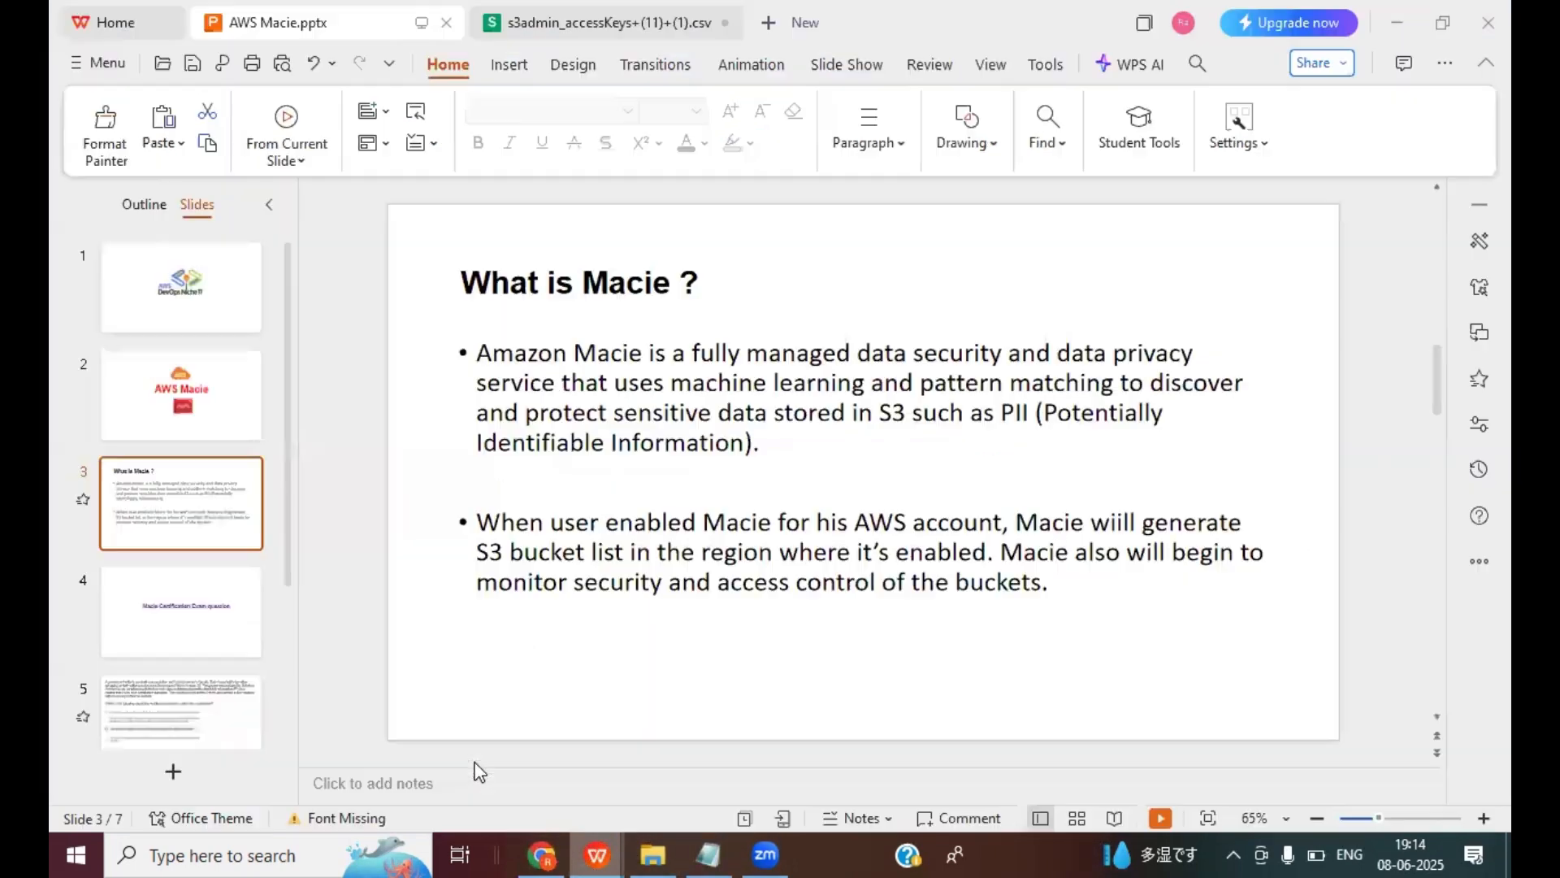
scroll(191, 630, "down", 3)
left_click(191, 618)
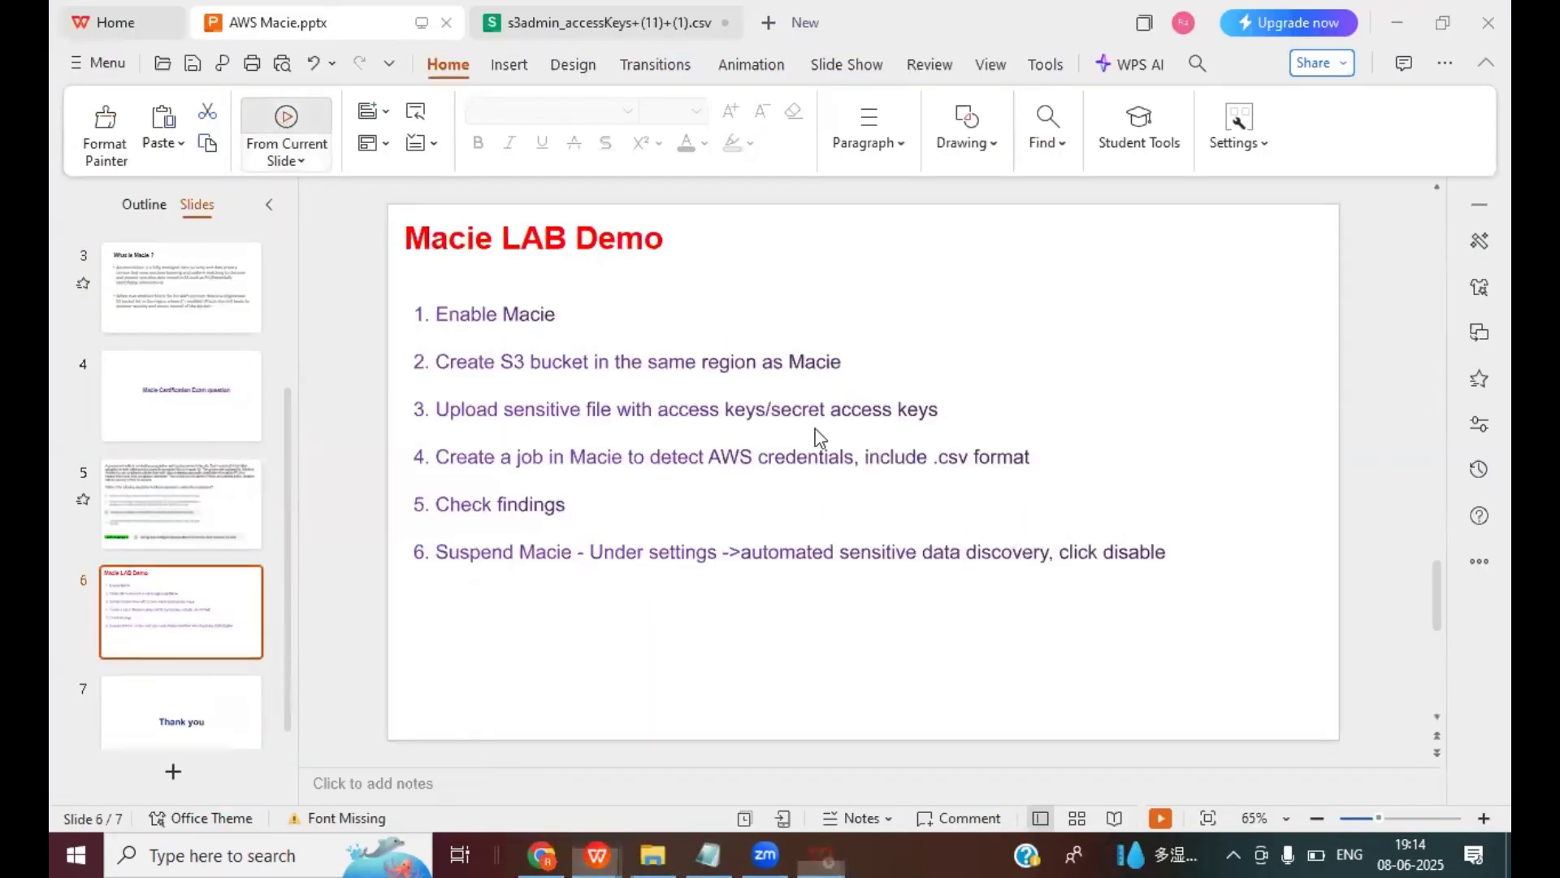
key("shift+F5")
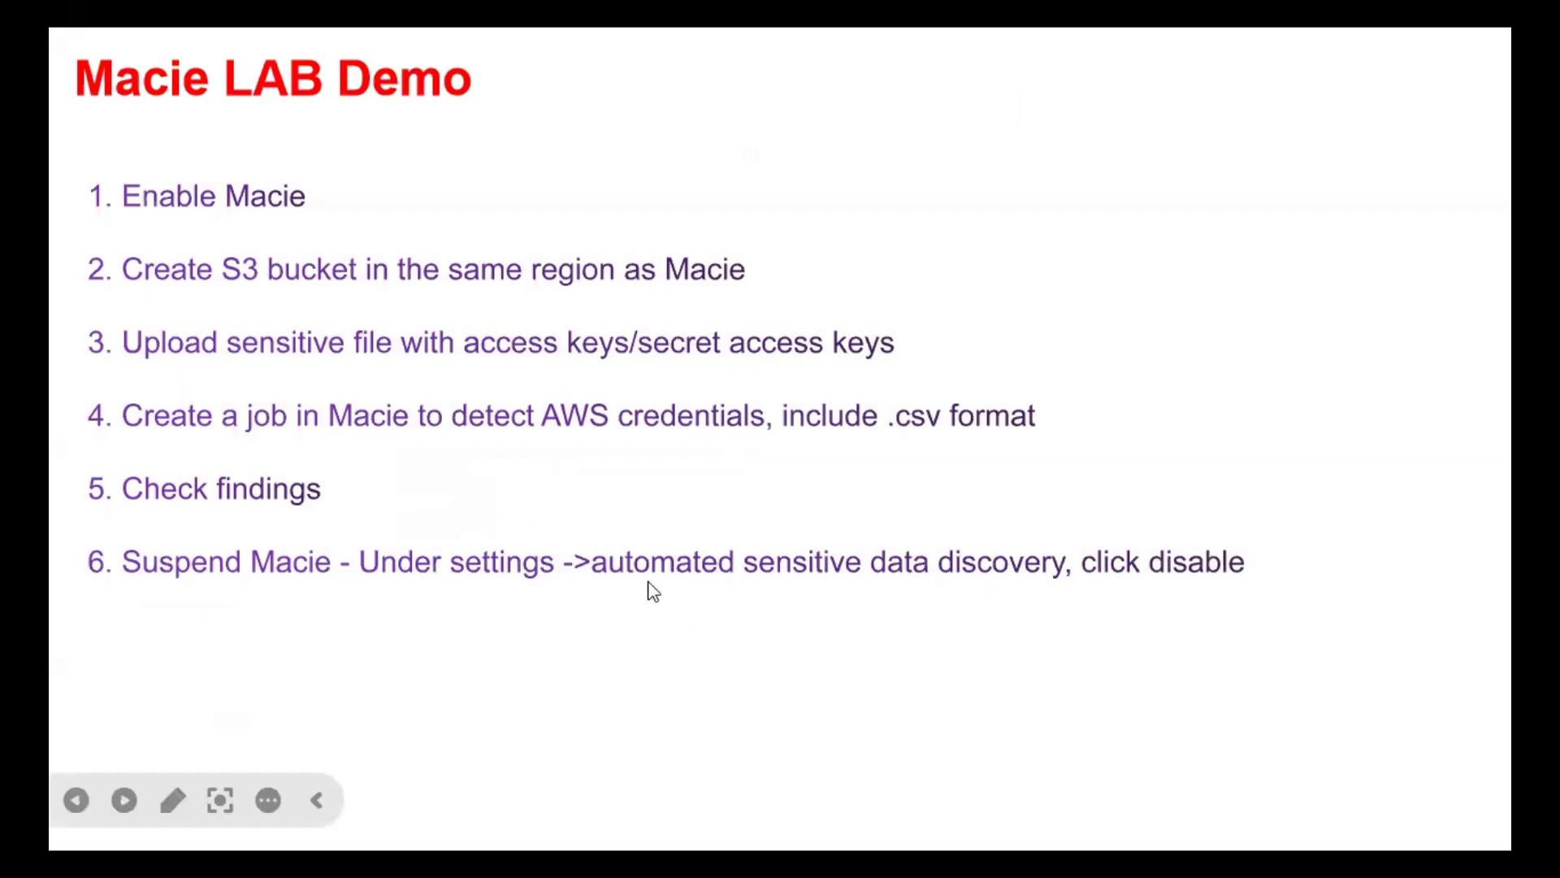
left_click(1052, 436)
key("Escape")
left_click(207, 609)
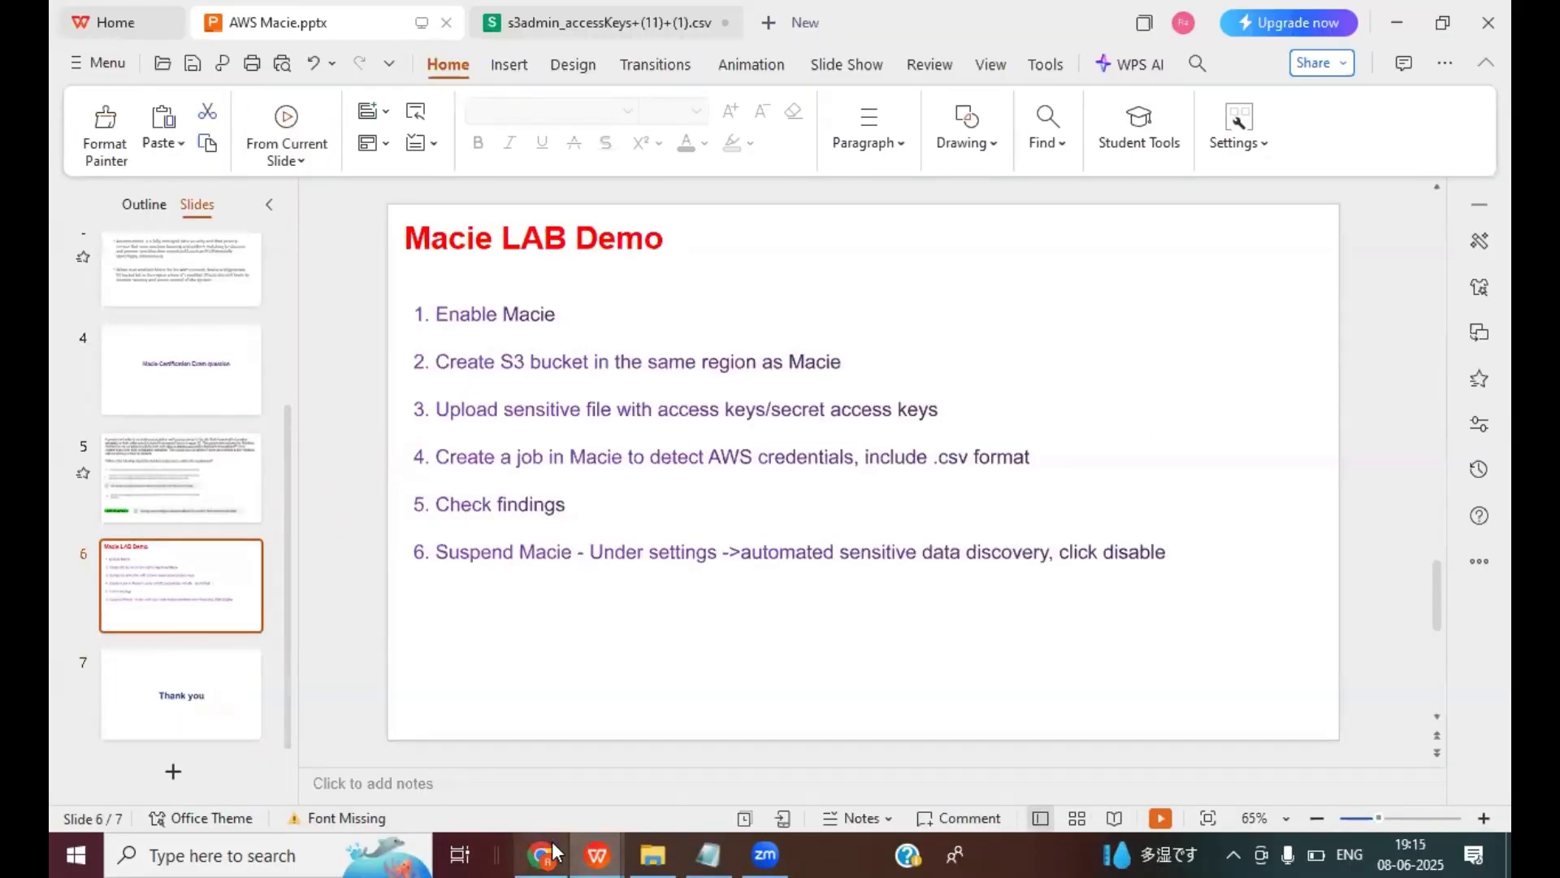
Return to the Macie console in the browser and open the settings at the Suspend Macie section
left_click(542, 853)
scroll(261, 572, "down", 3)
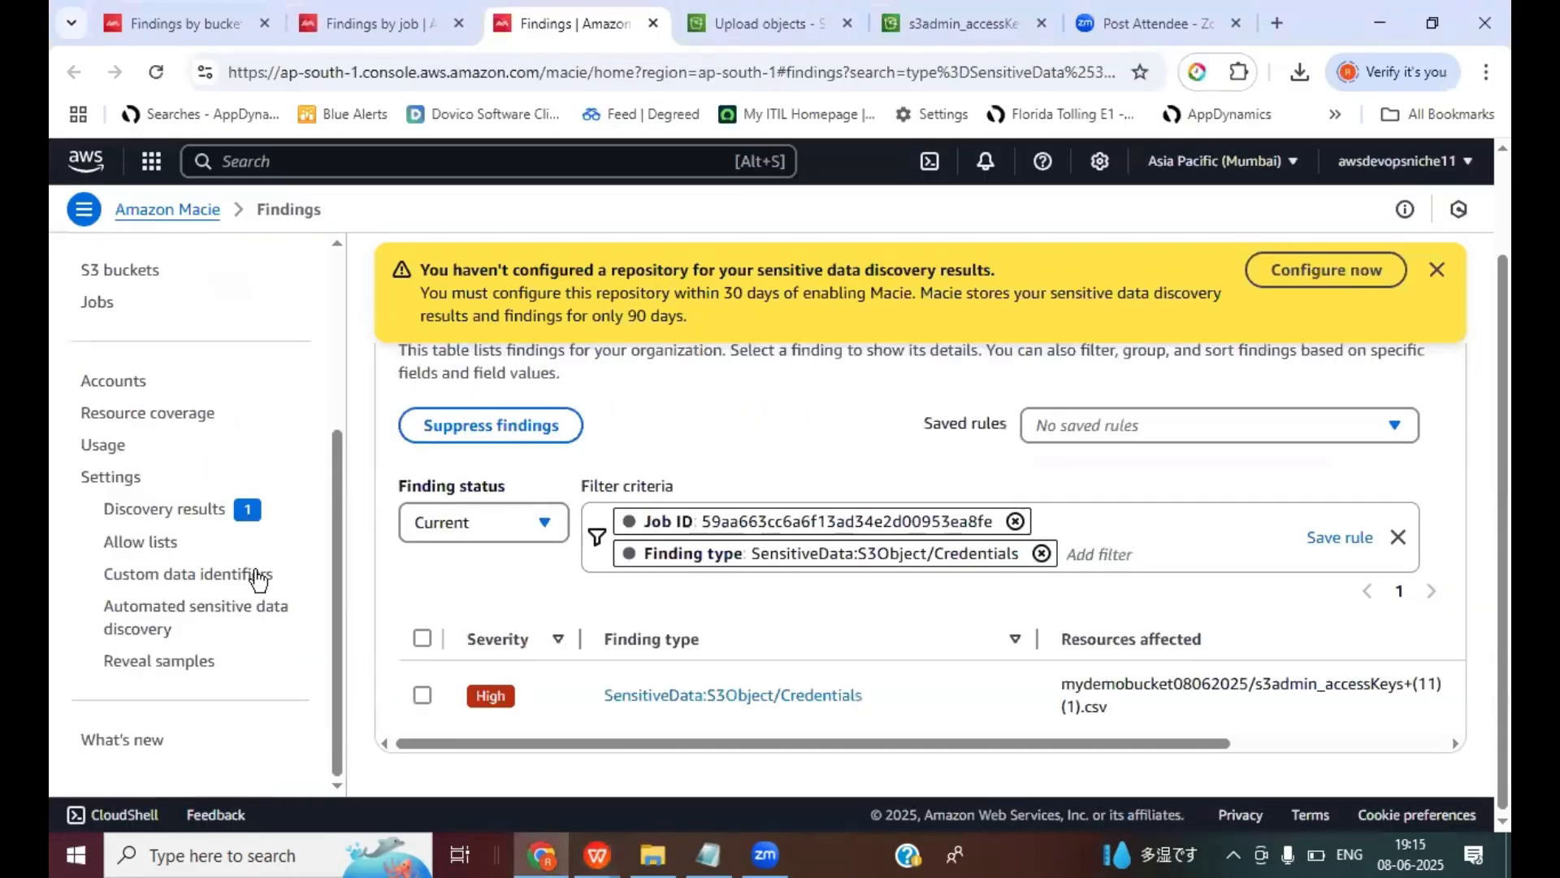
left_click(114, 477)
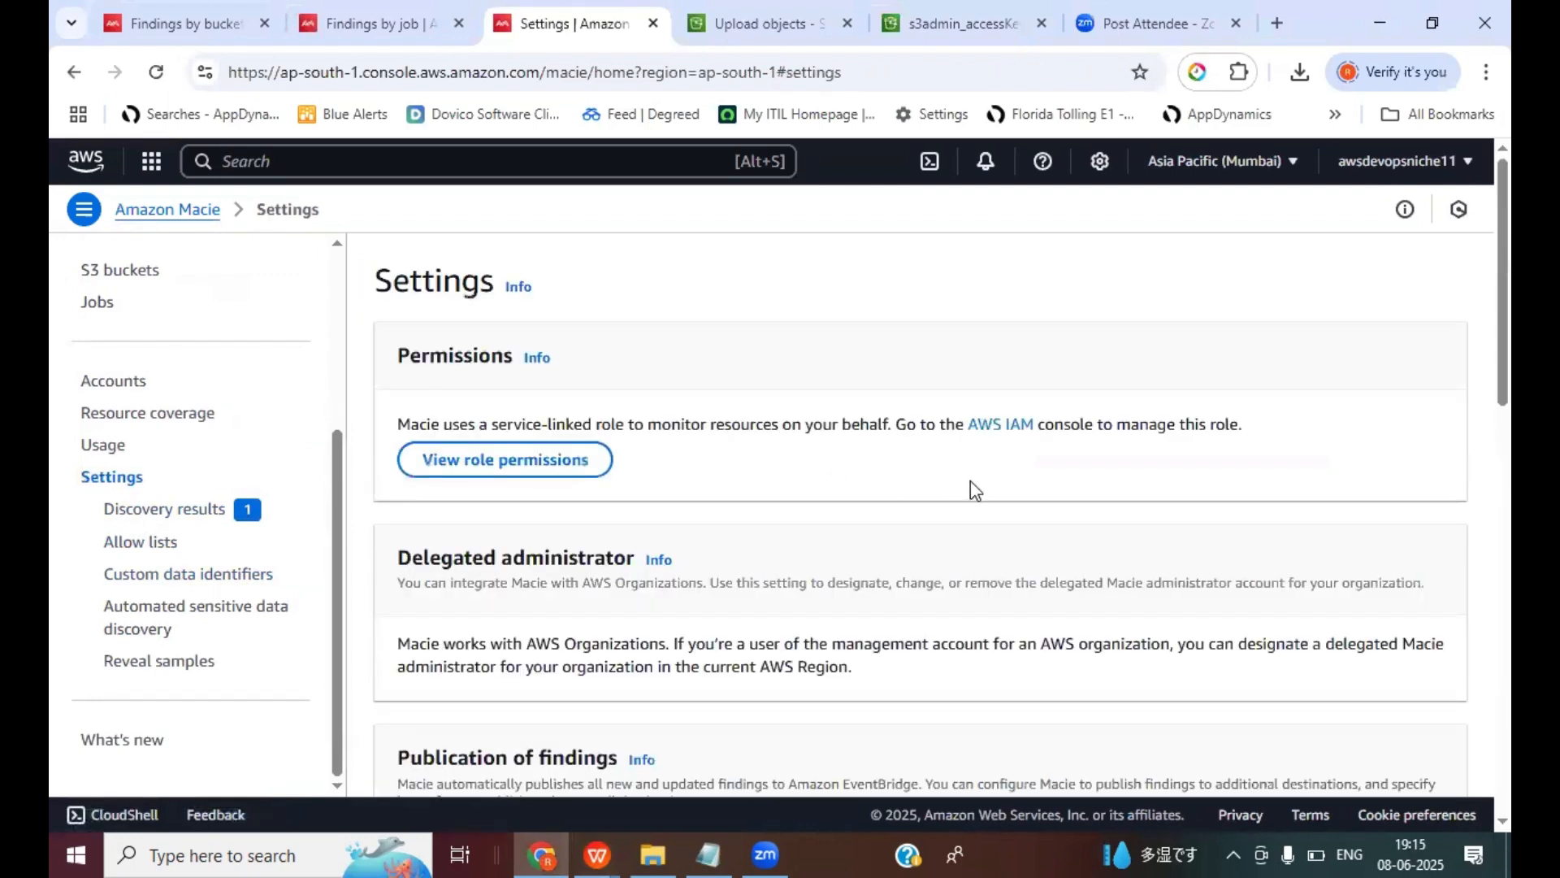
scroll(972, 484, "down", 4)
scroll(975, 482, "down", 2)
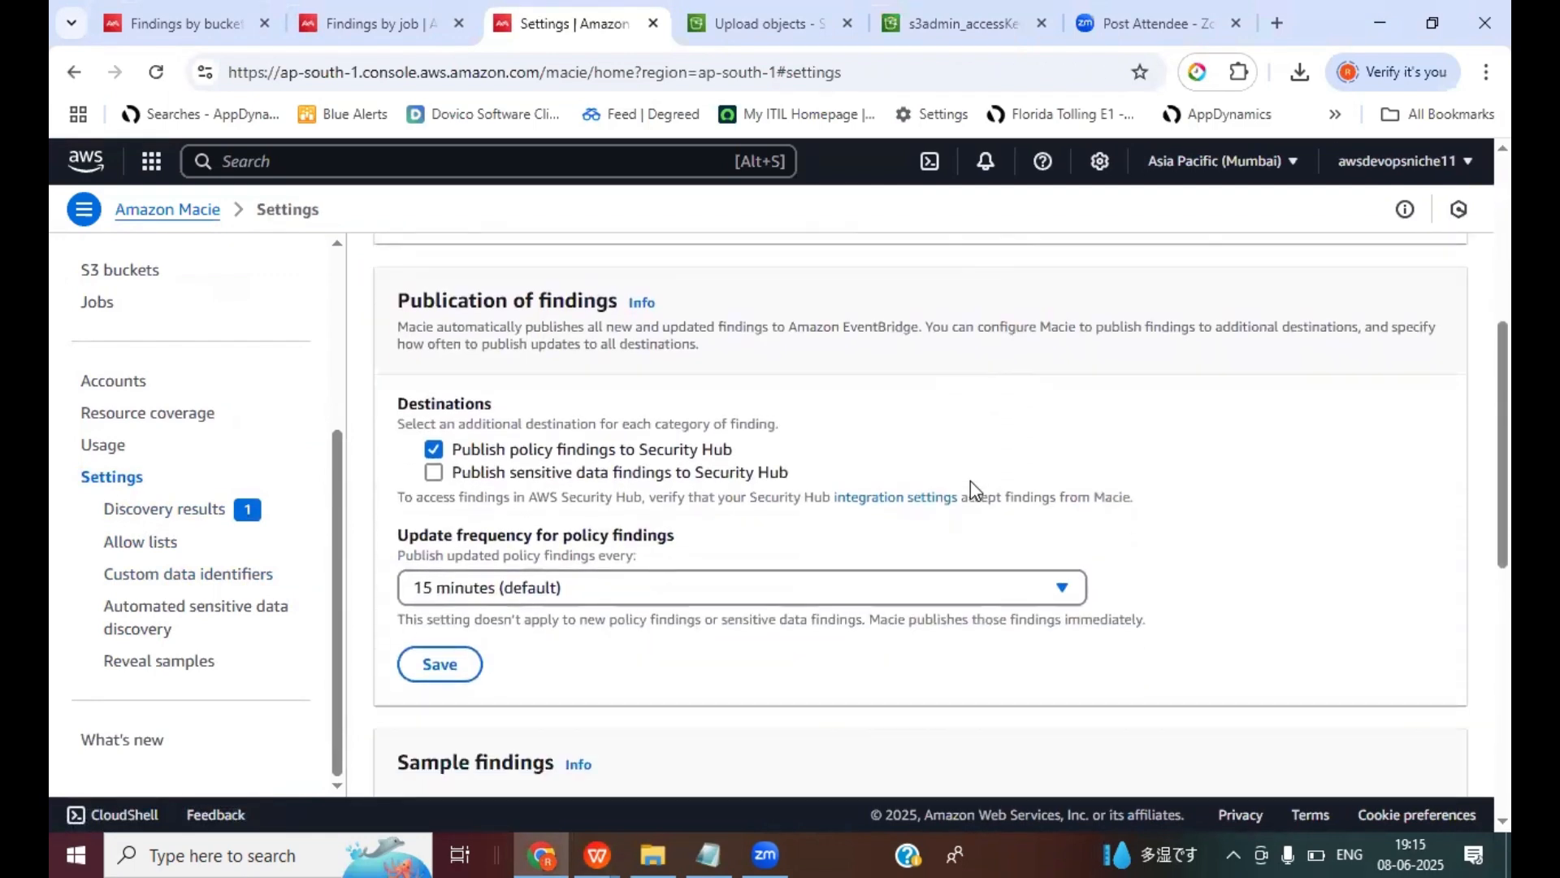
scroll(973, 484, "down", 6)
scroll(968, 474, "down", 1)
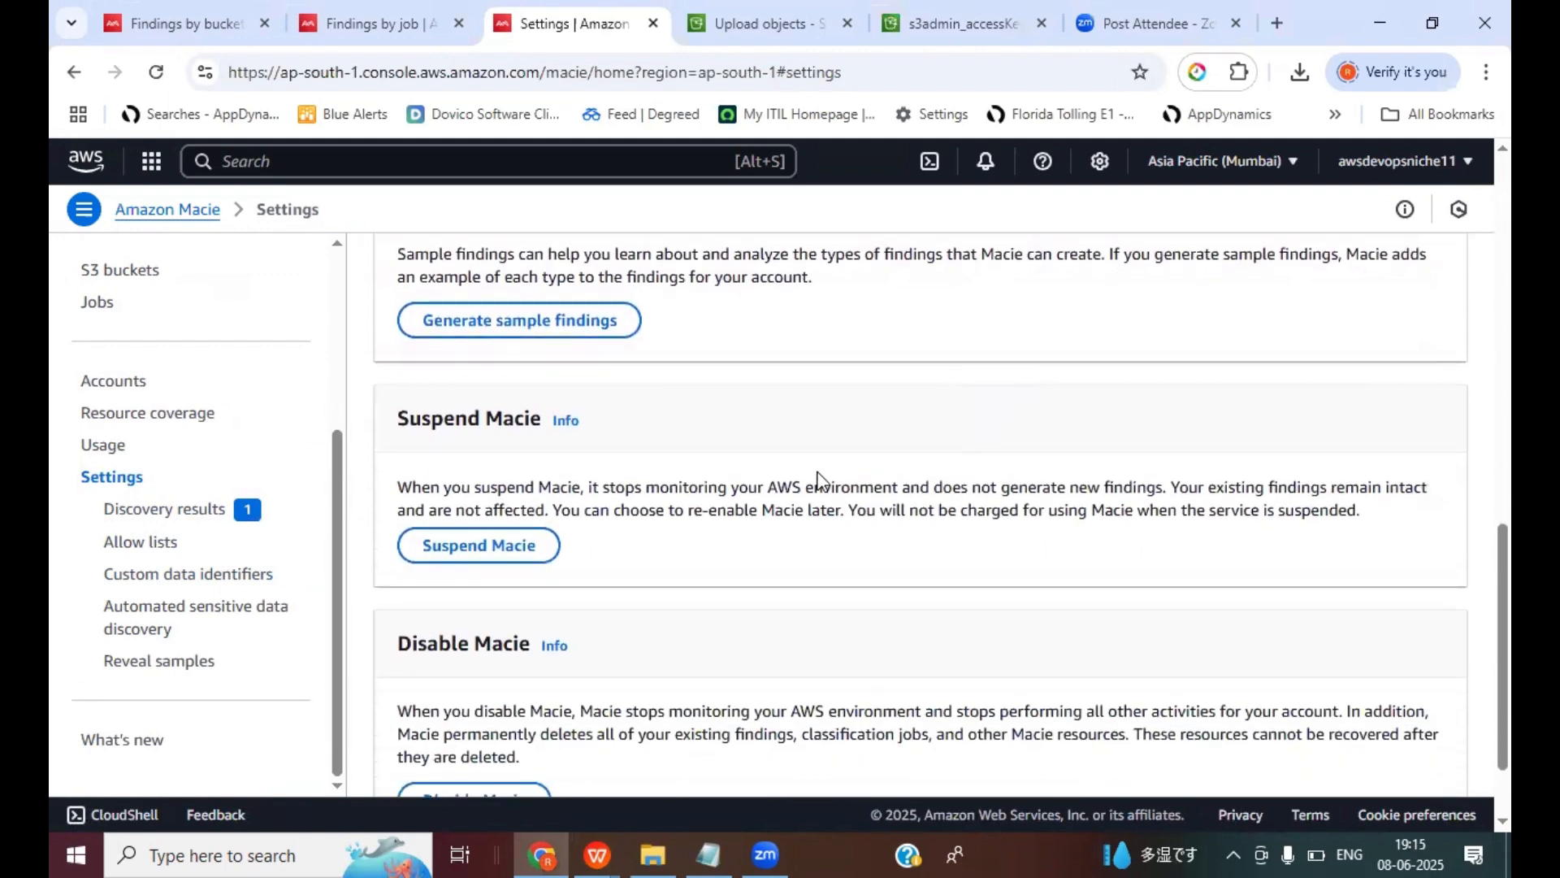
Highlight the Suspend Macie description while reading about stopped monitoring, re-enabling and charges during suspension
left_click_drag(455, 486, 611, 487)
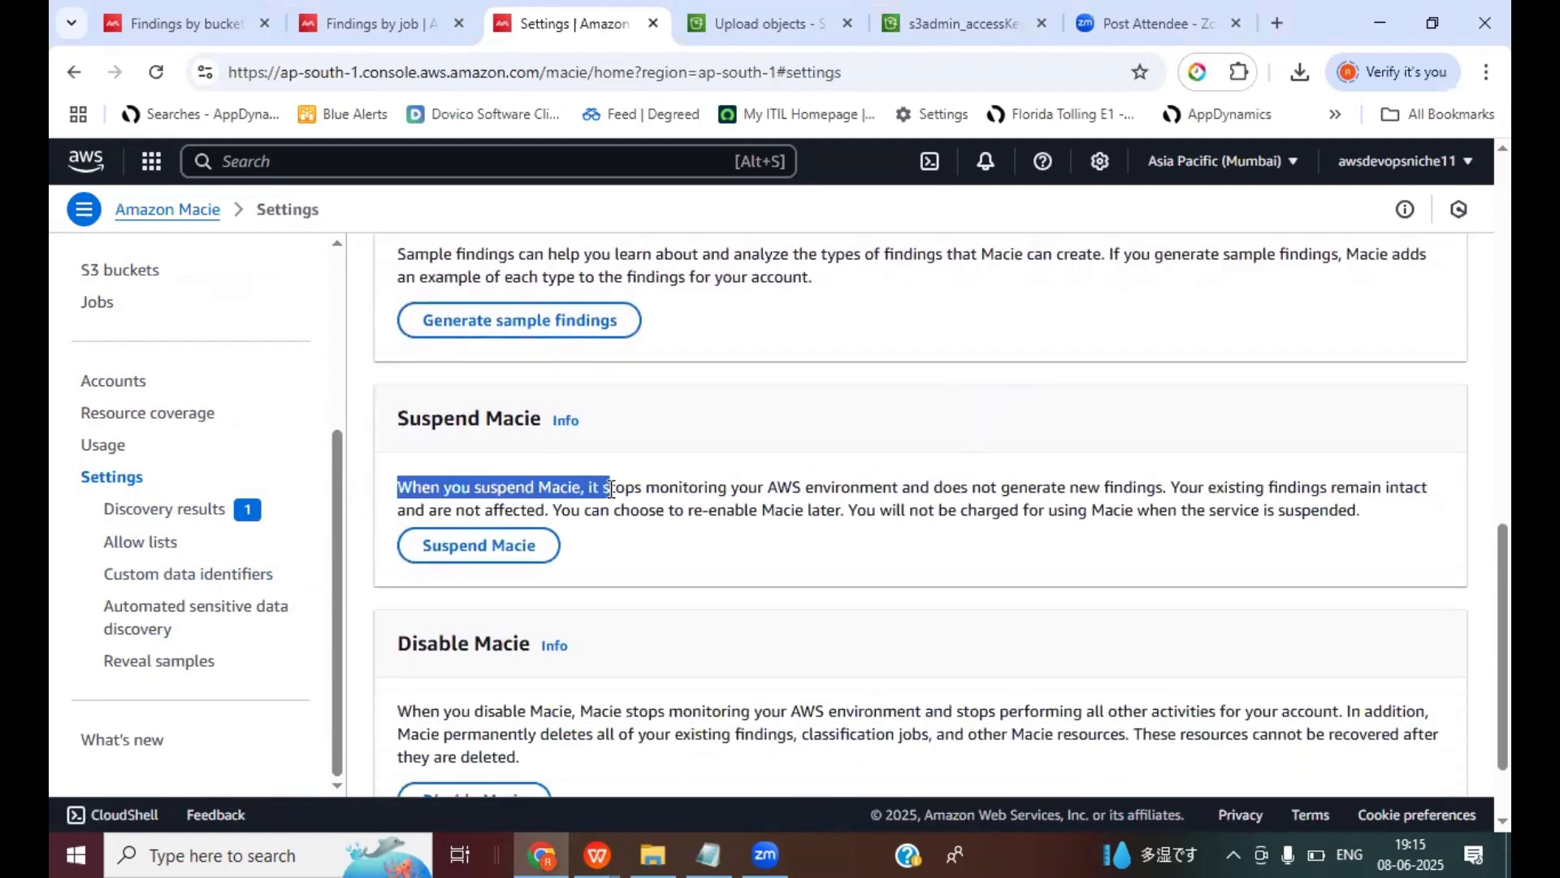
left_click(815, 512)
scroll(814, 512, "down", 1)
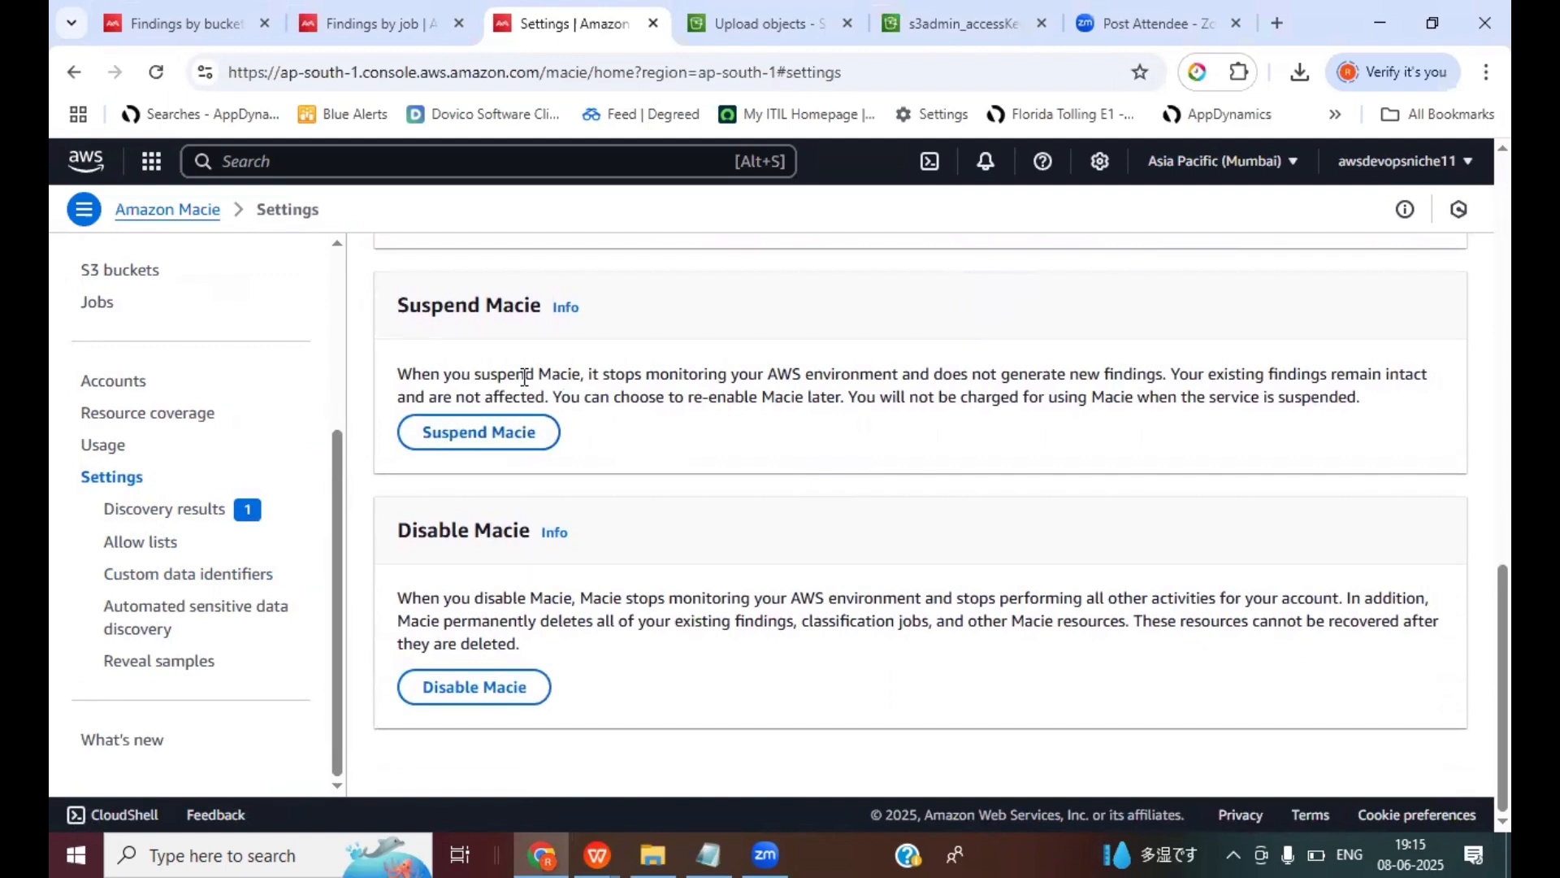
left_click_drag(626, 372, 1158, 376)
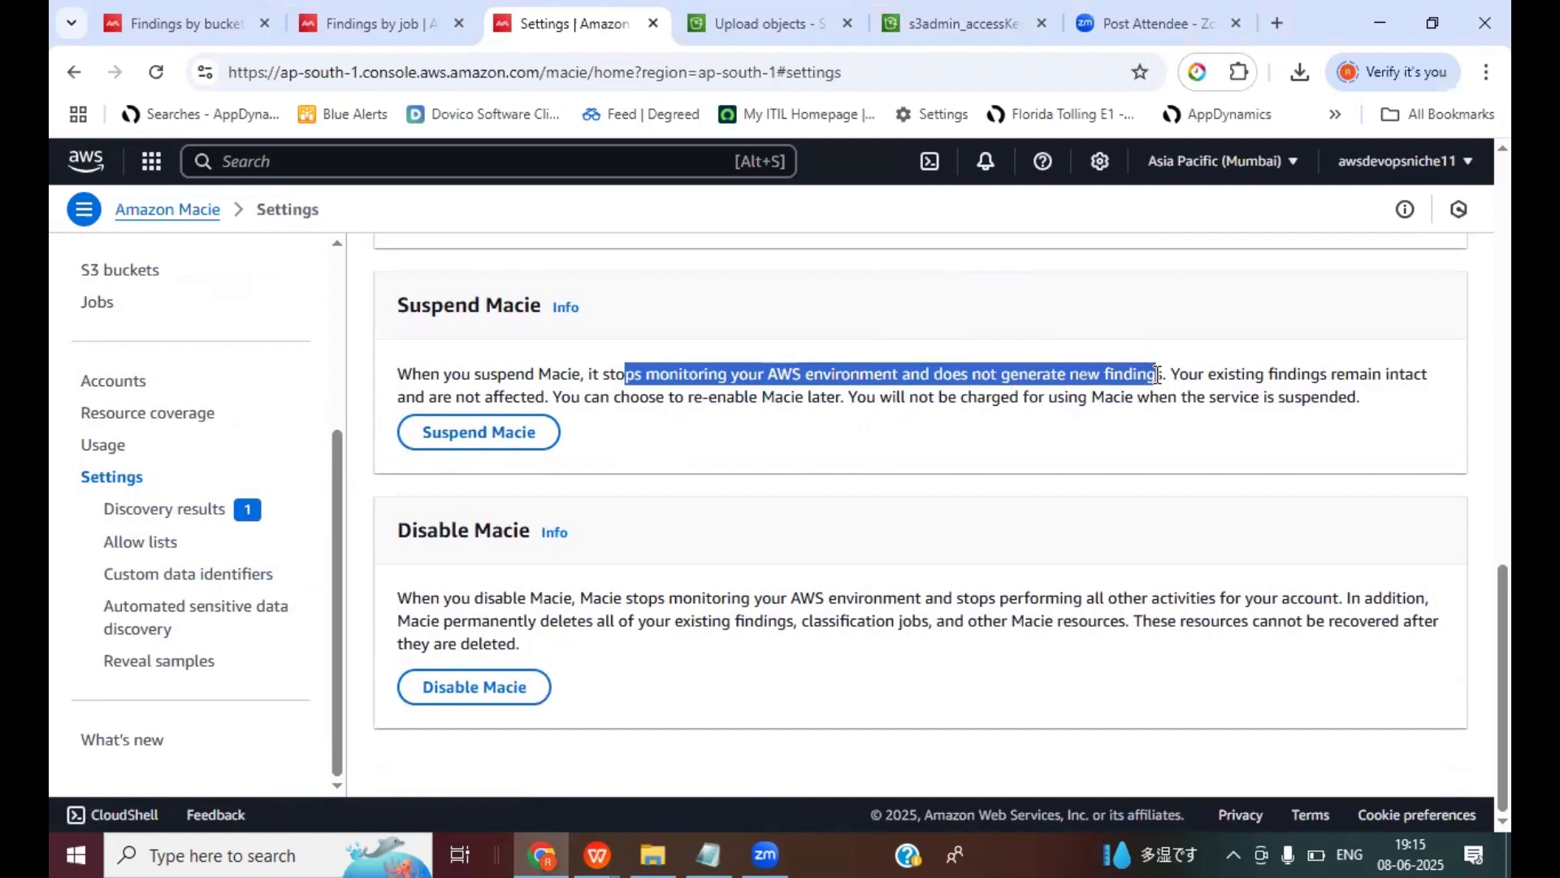
left_click_drag(612, 397, 1353, 397)
left_click(883, 401)
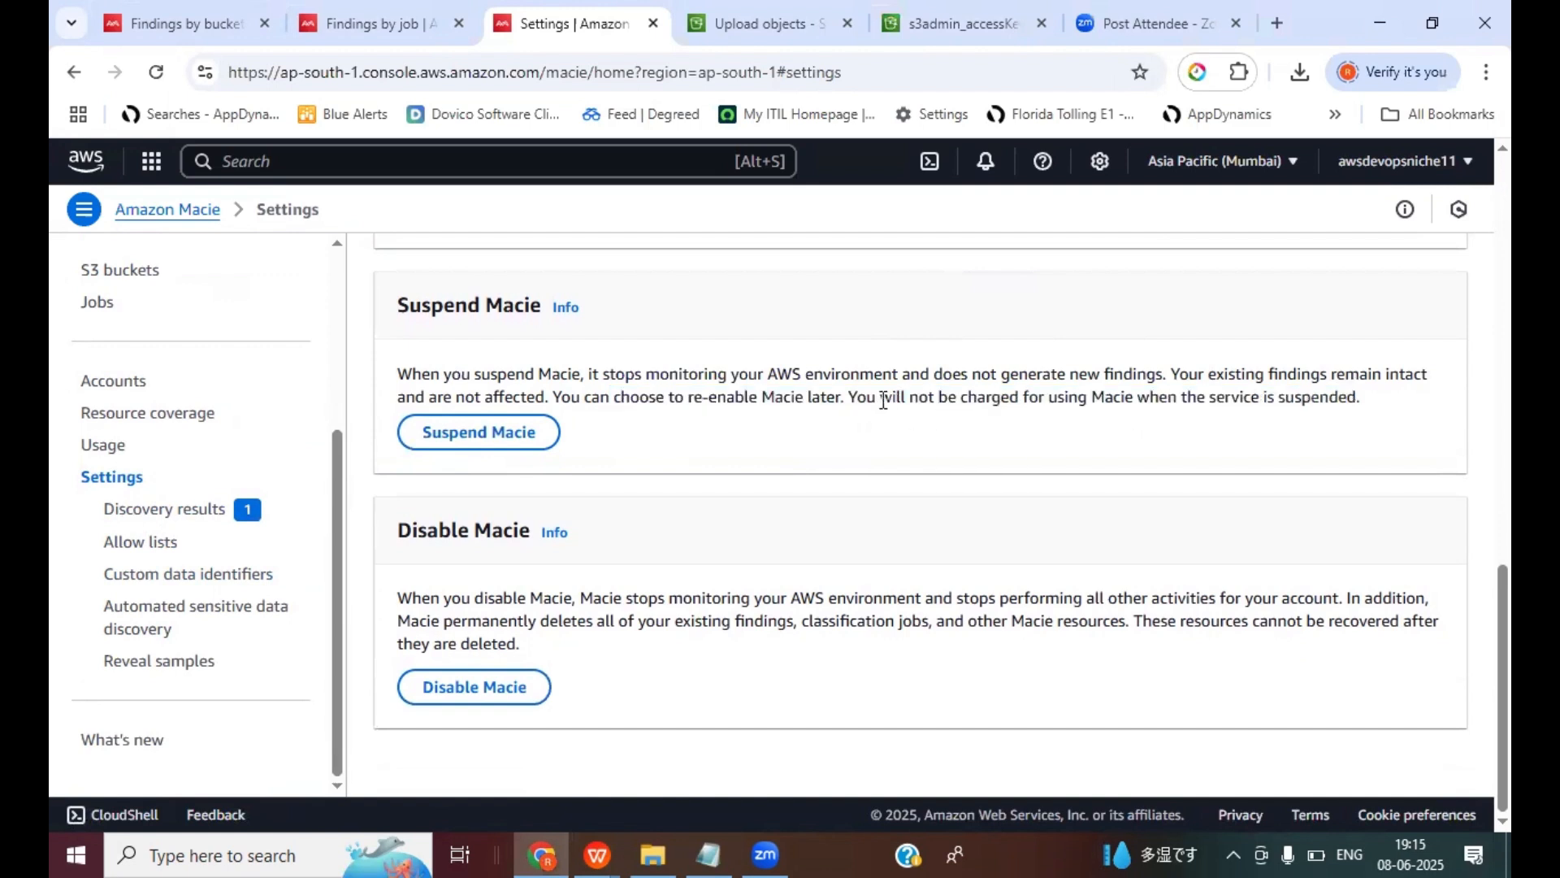
left_click_drag(855, 398, 1314, 417)
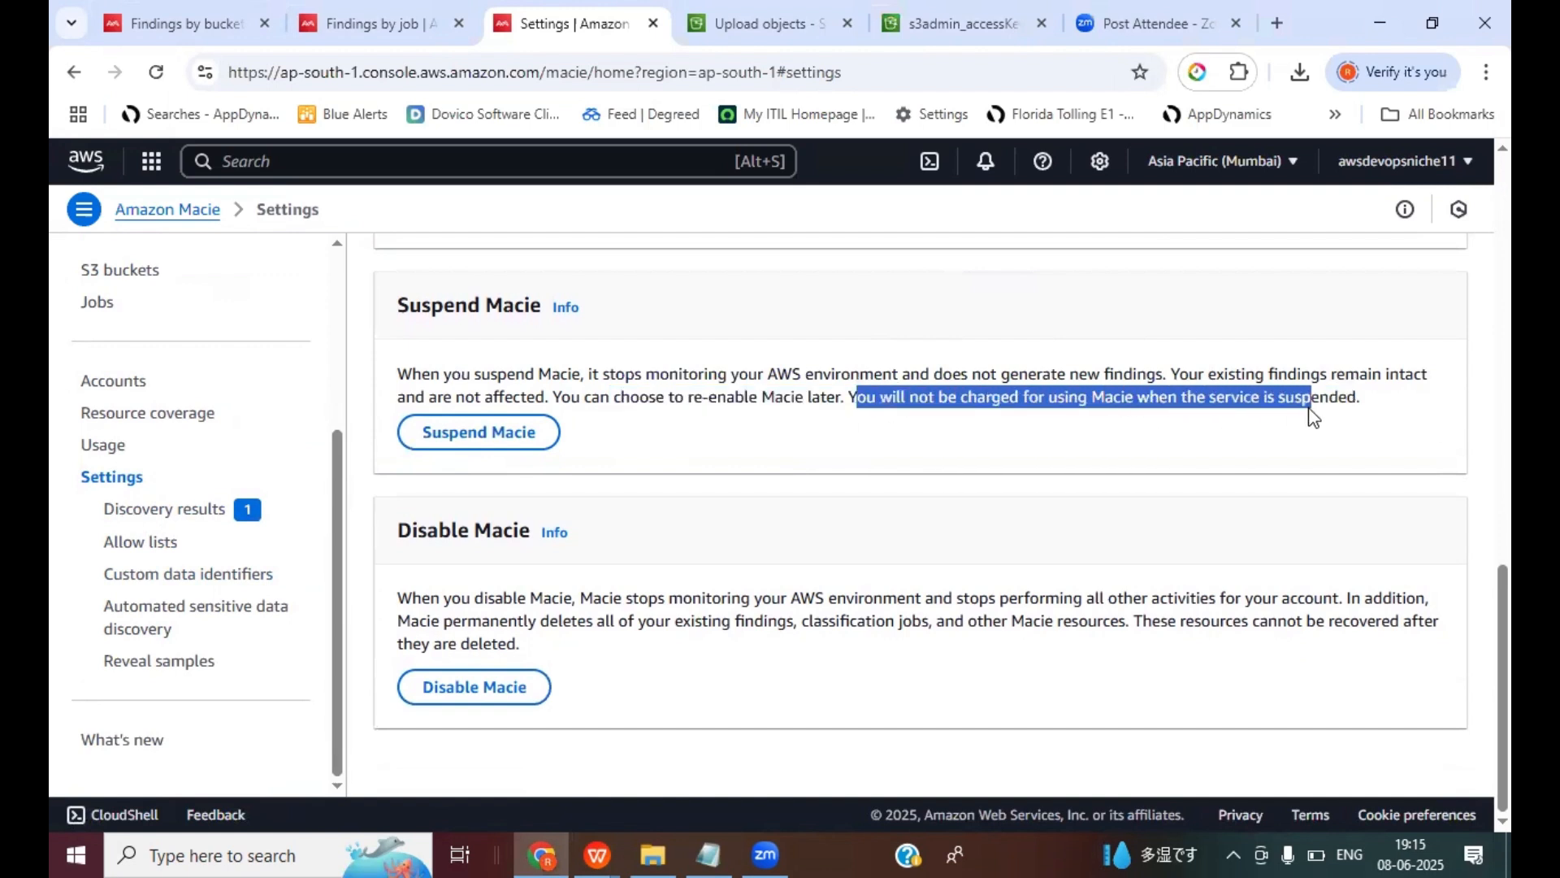
left_click(1044, 424)
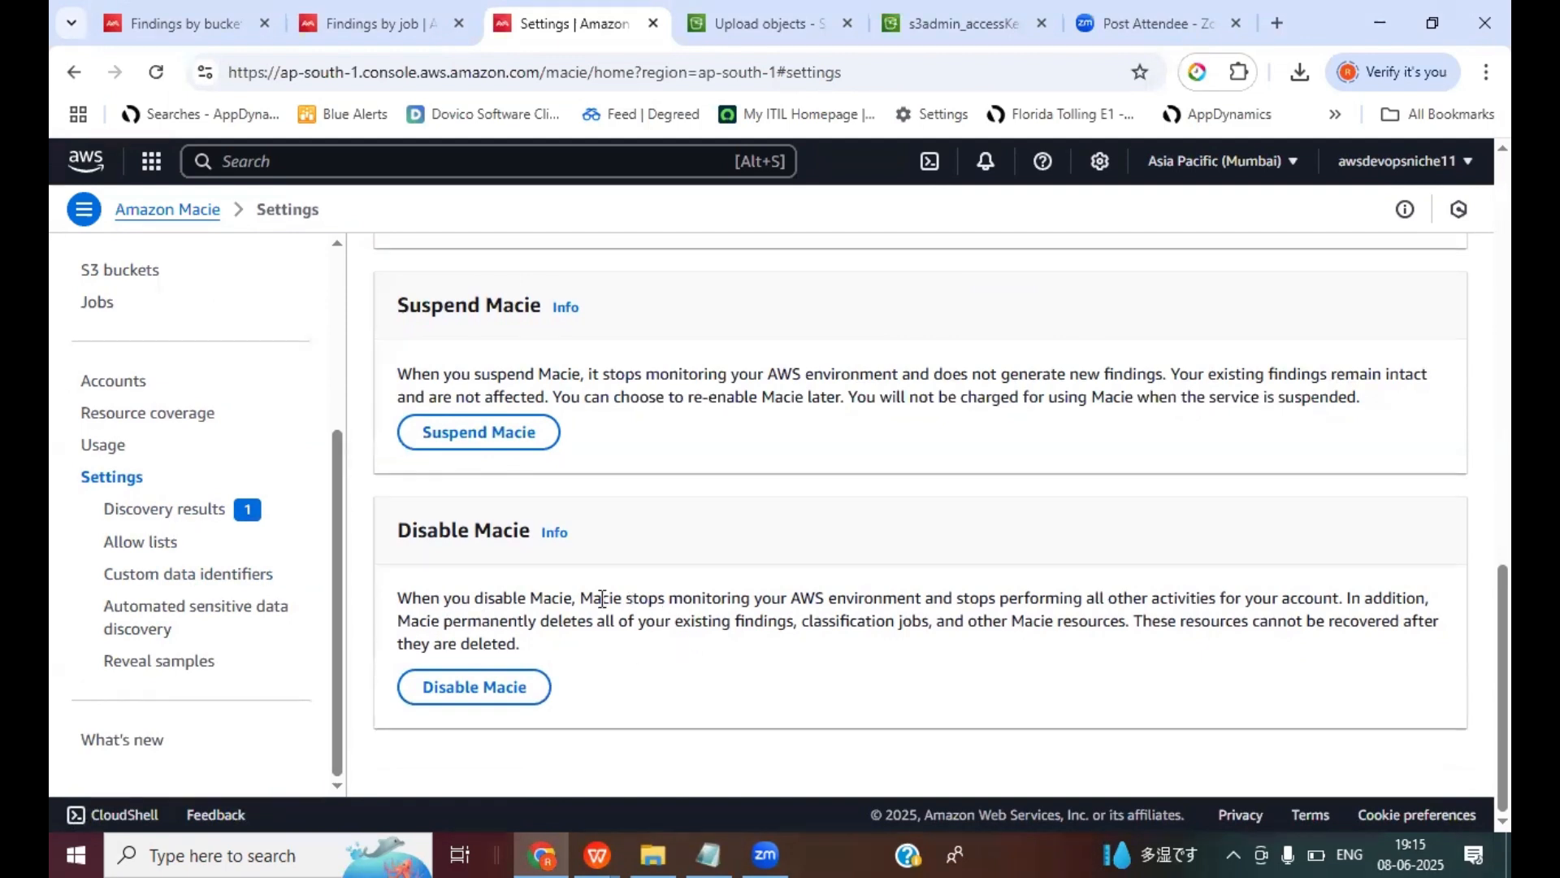
Highlight the Disable Macie description and compare it with the statement on charges under Suspend Macie
left_click_drag(602, 598, 1296, 598)
left_click(807, 669)
left_click_drag(427, 600, 890, 678)
left_click(926, 685)
left_click_drag(880, 398, 1362, 409)
left_click(1364, 412)
Suspend Macie, entering "Suspend" as the confirmation text, and dismiss the success notice
left_click(474, 437)
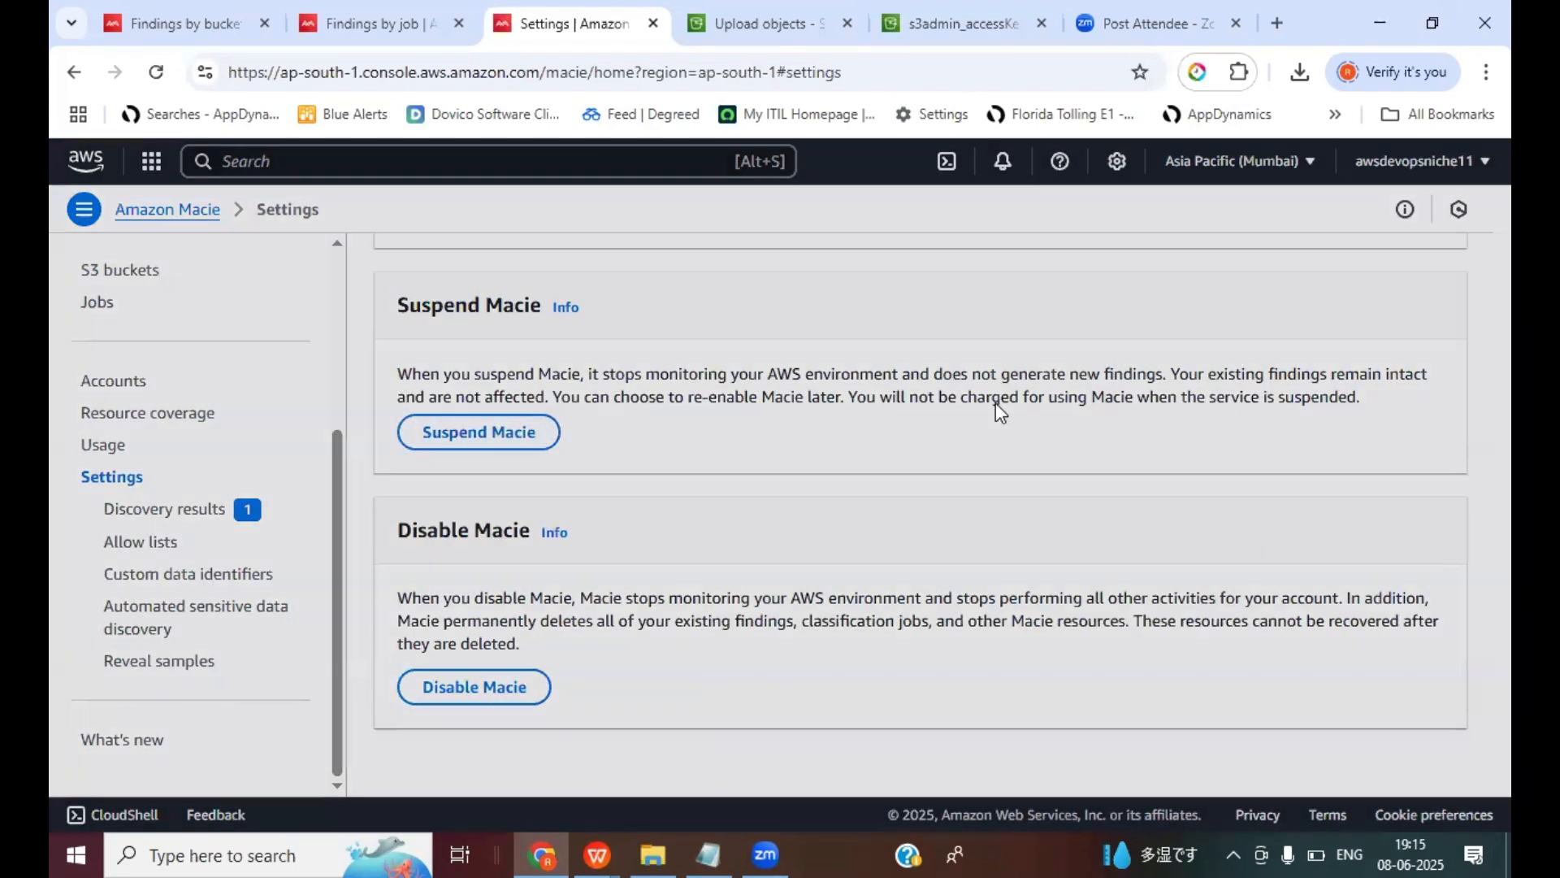
left_click(410, 545)
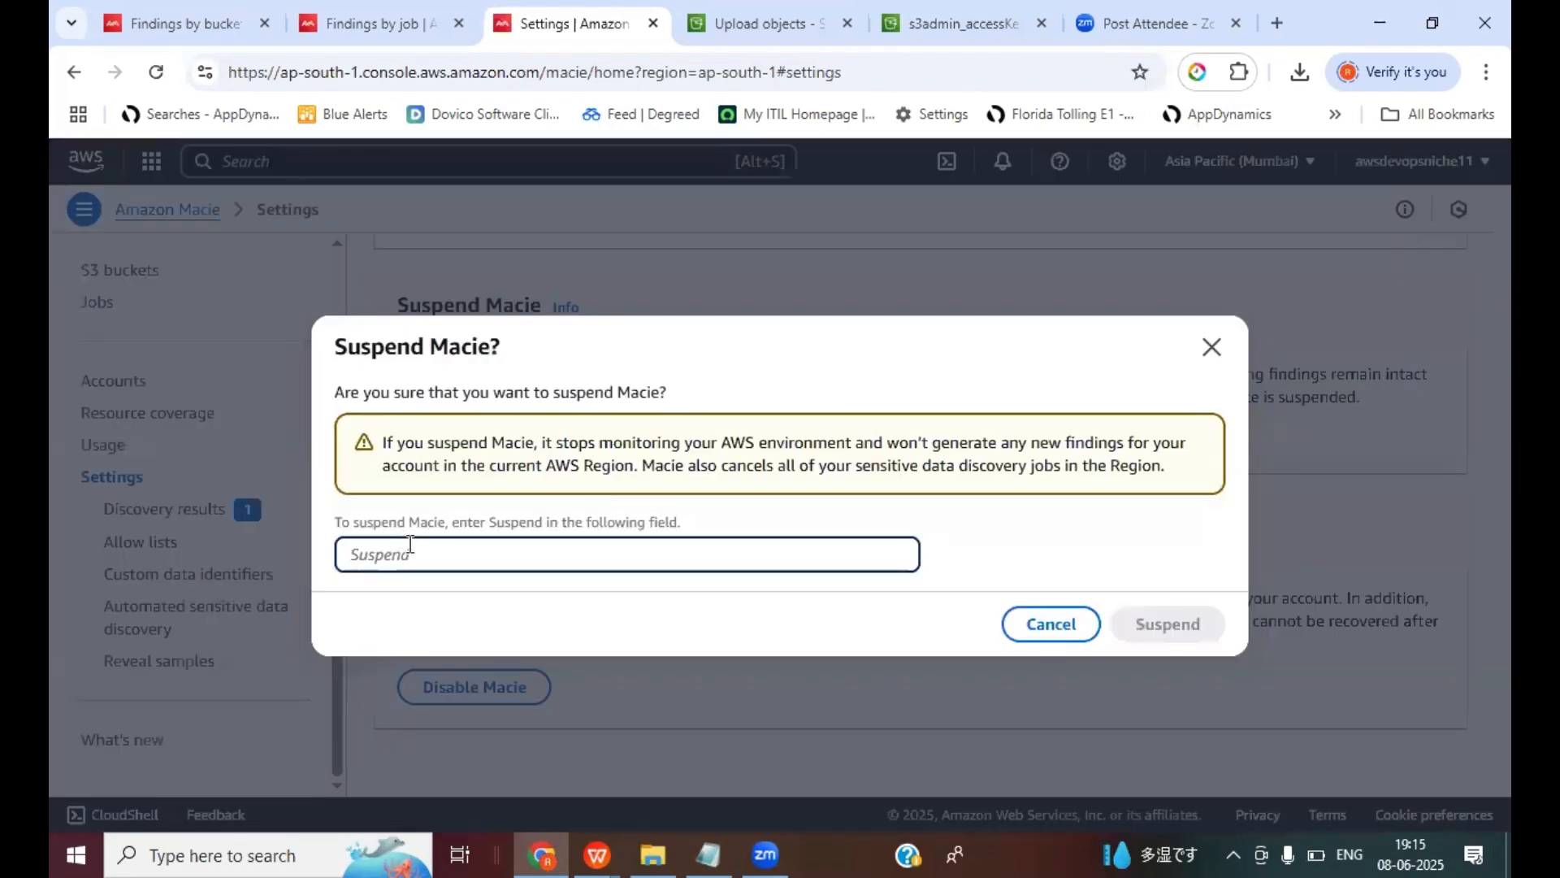
type("suspend")
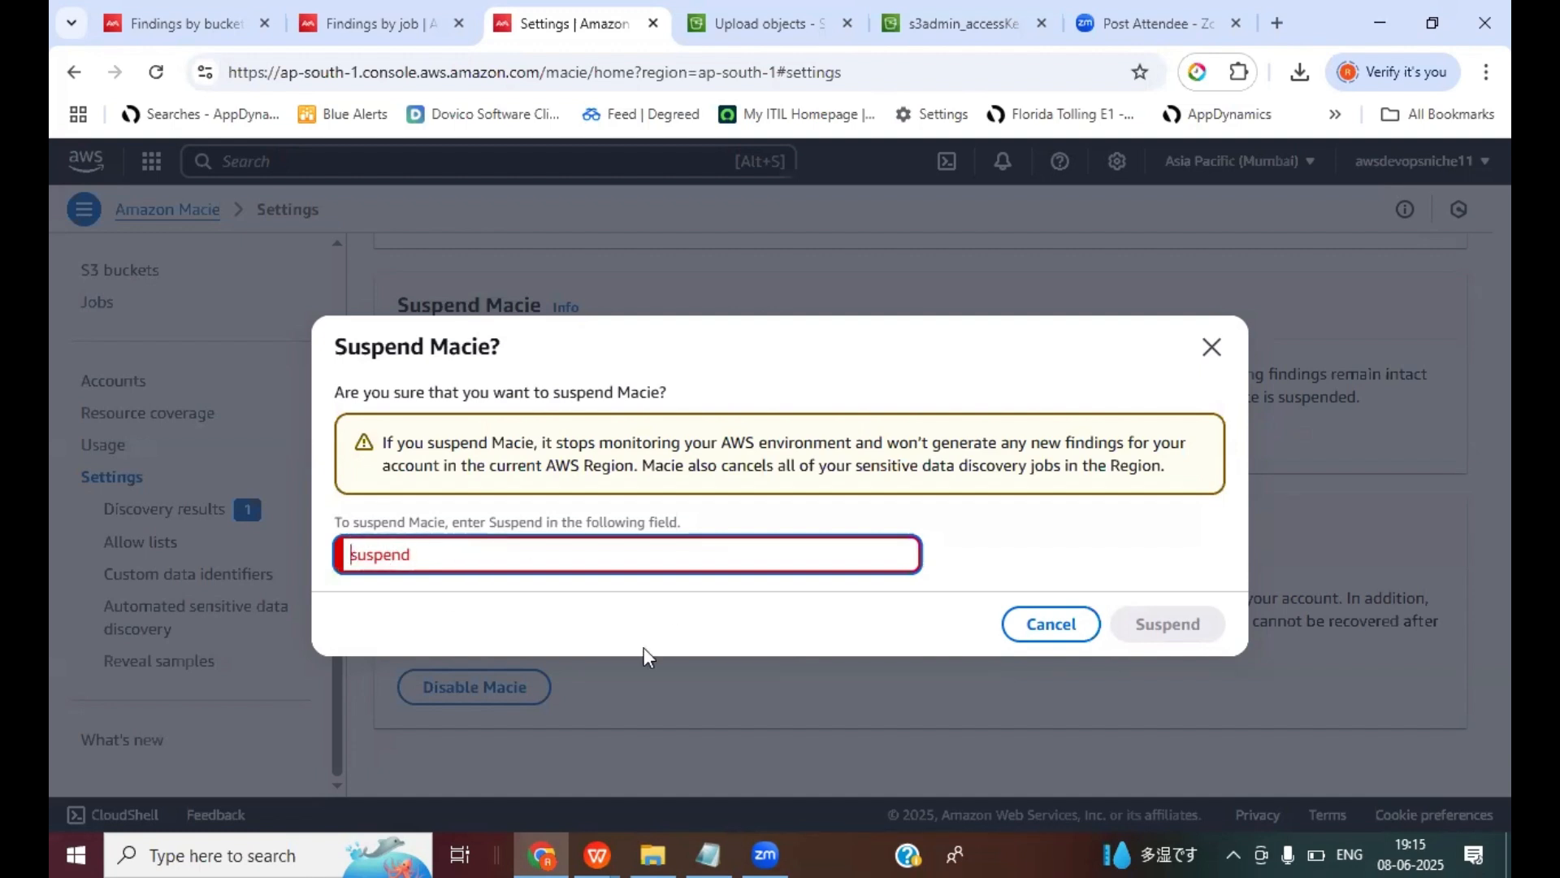
key("Delete")
type("S")
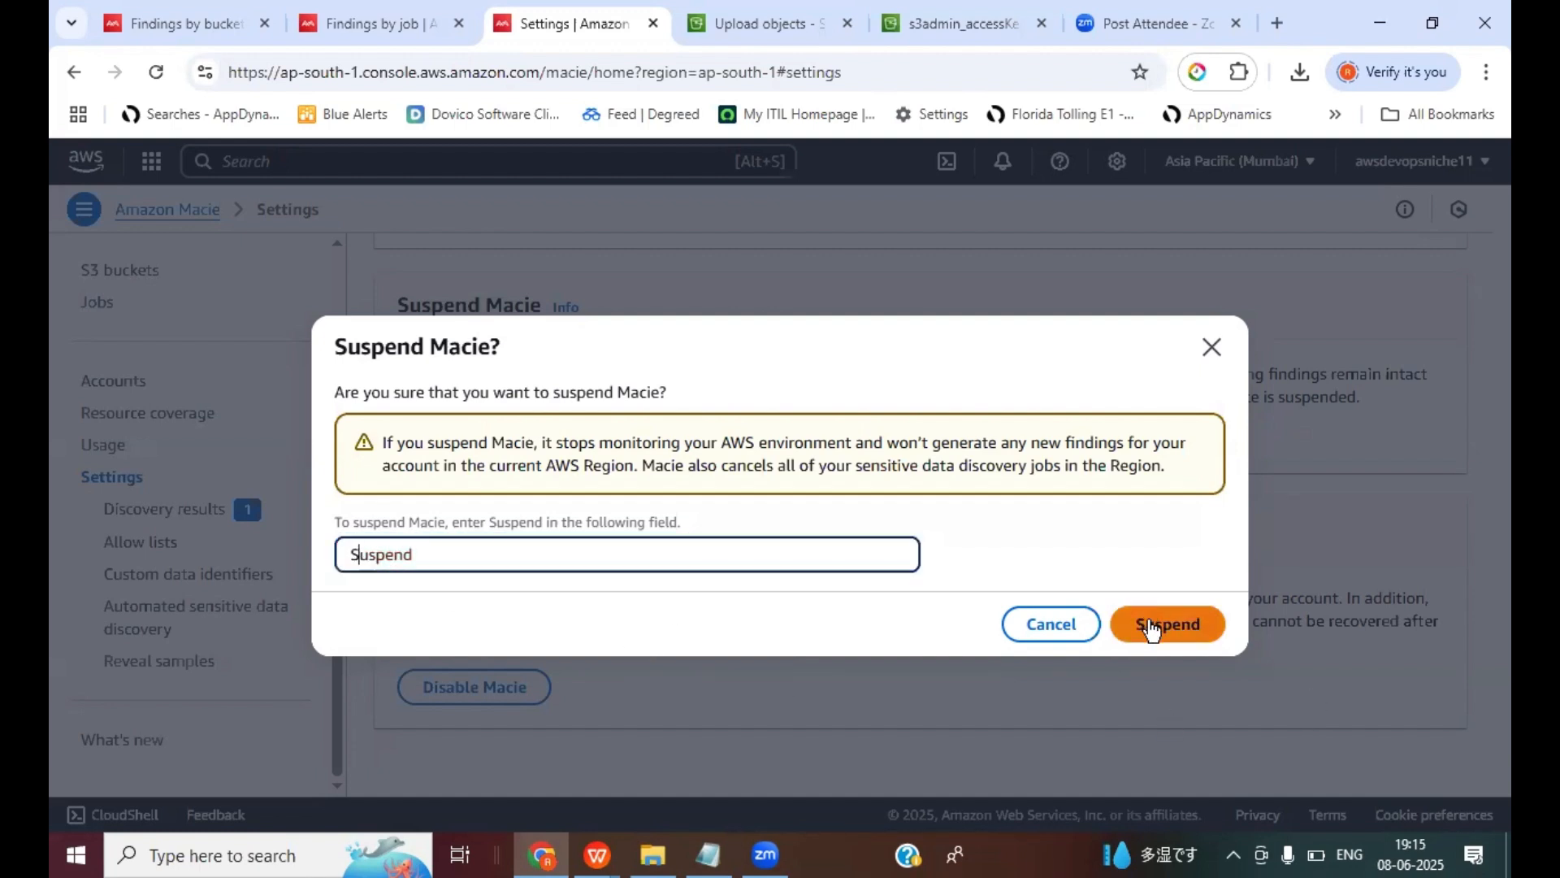
left_click(1150, 631)
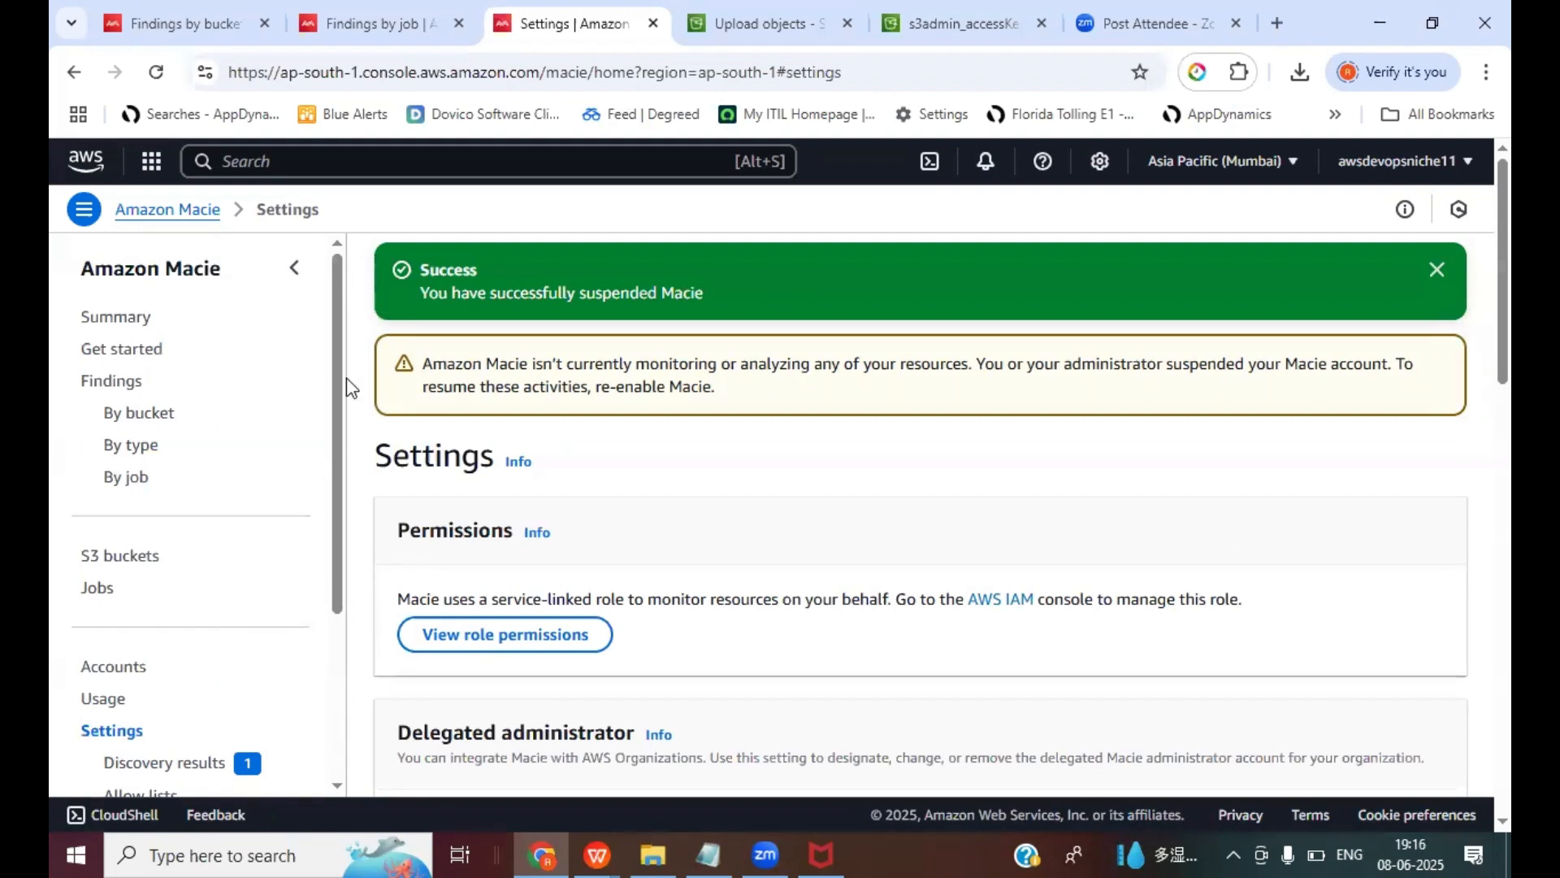
left_click(1439, 271)
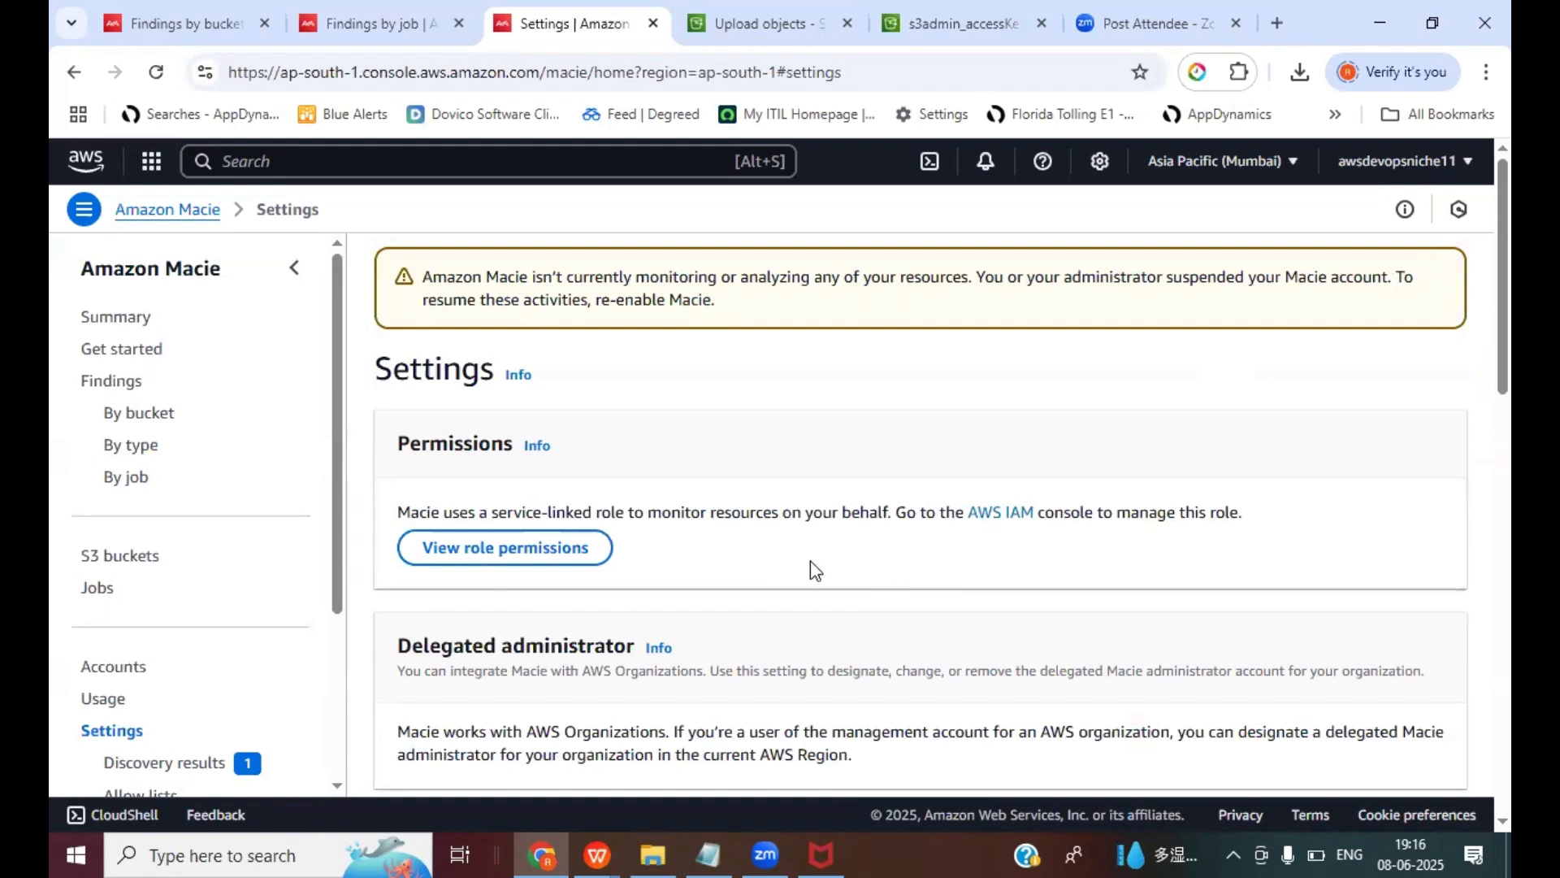
Switch to the AWS Macie.pptx presentation
left_click(619, 843)
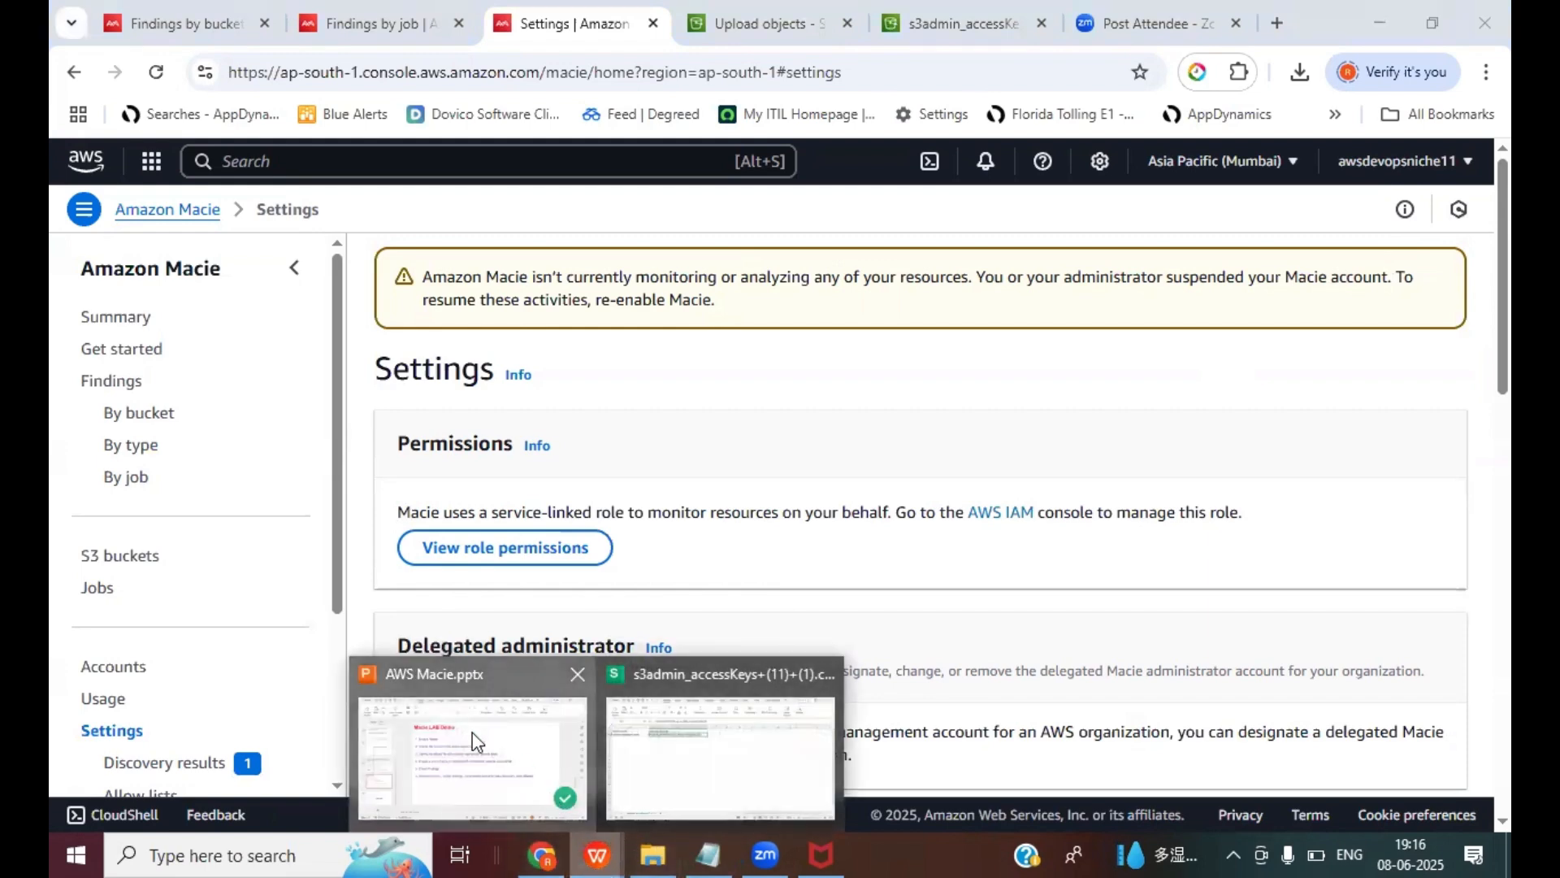